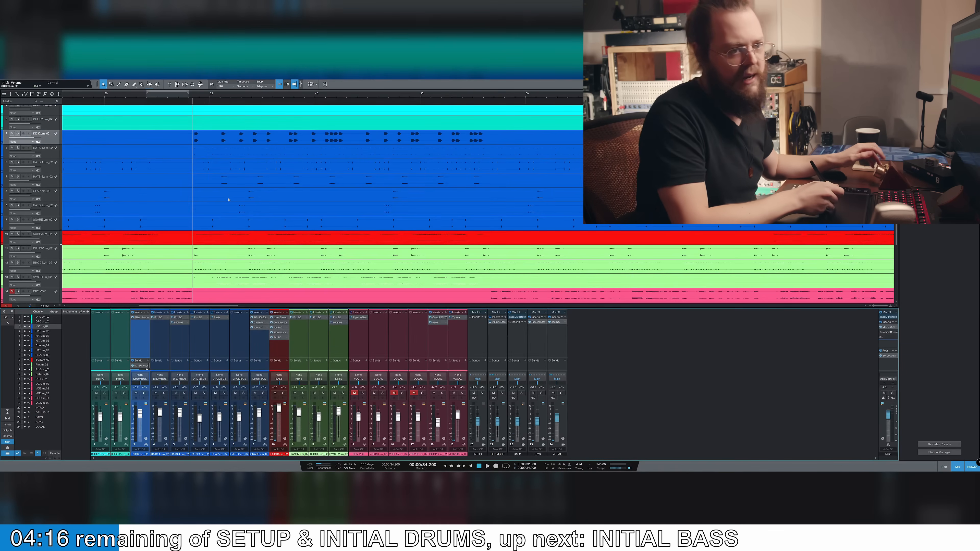
- Review the full track list and briefly solo the DRUMBUS channel to check which tracks feed it
scroll(225, 204, "down", 3)
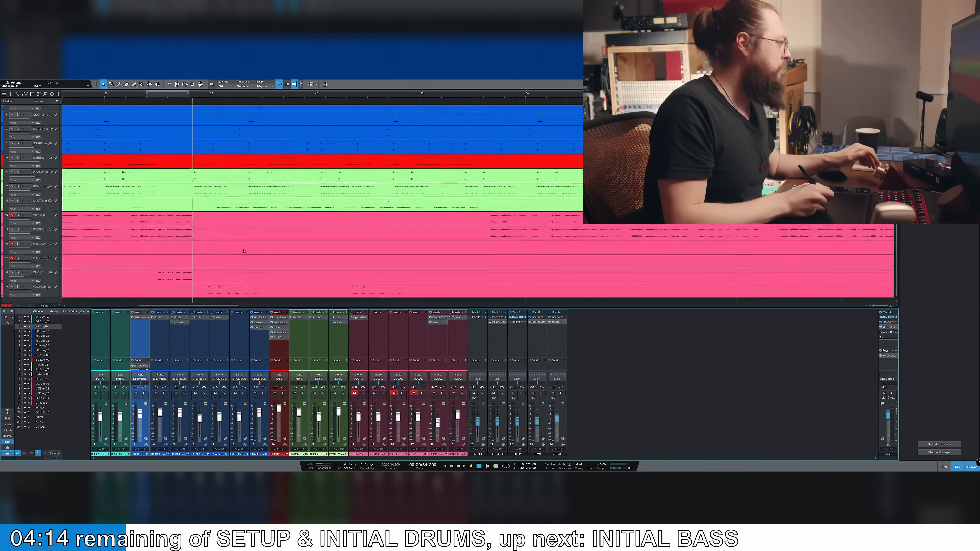
scroll(147, 202, "up", 4)
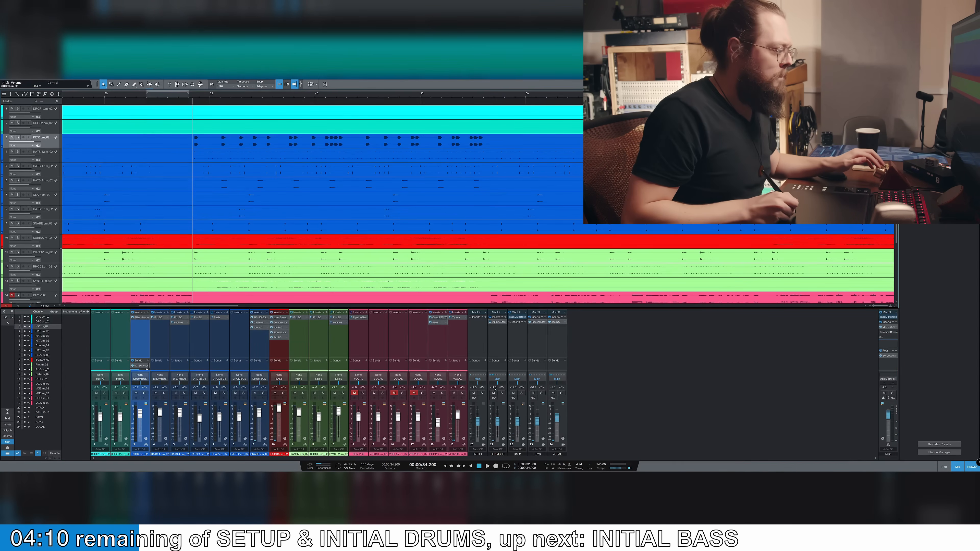
left_click(501, 393)
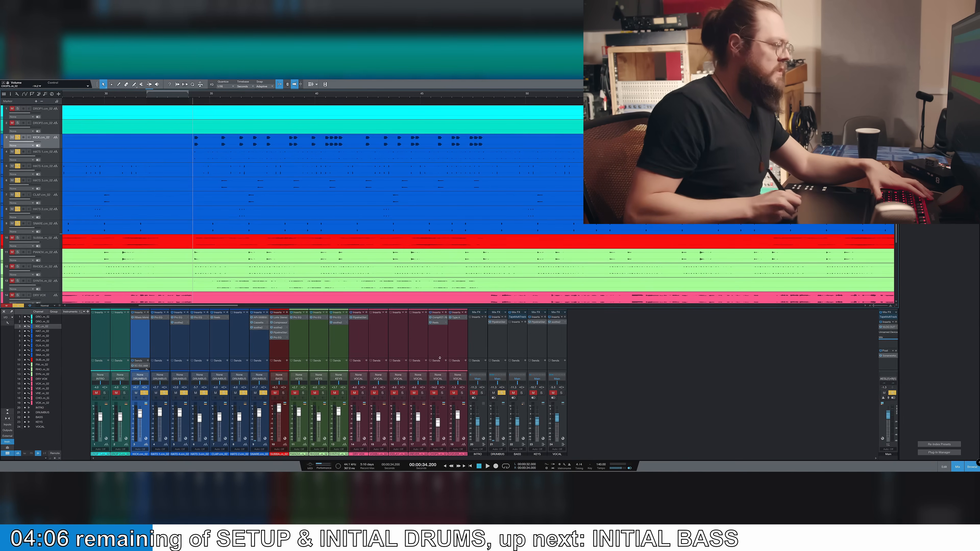
left_click(501, 393)
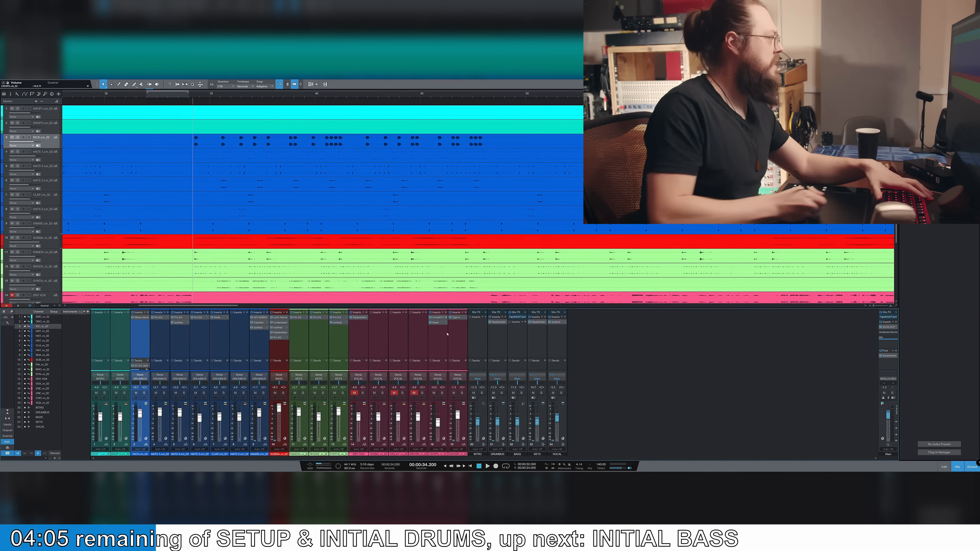
- Solo the KICK track and open its first insert plug-in to inspect the processing
left_click(18, 137)
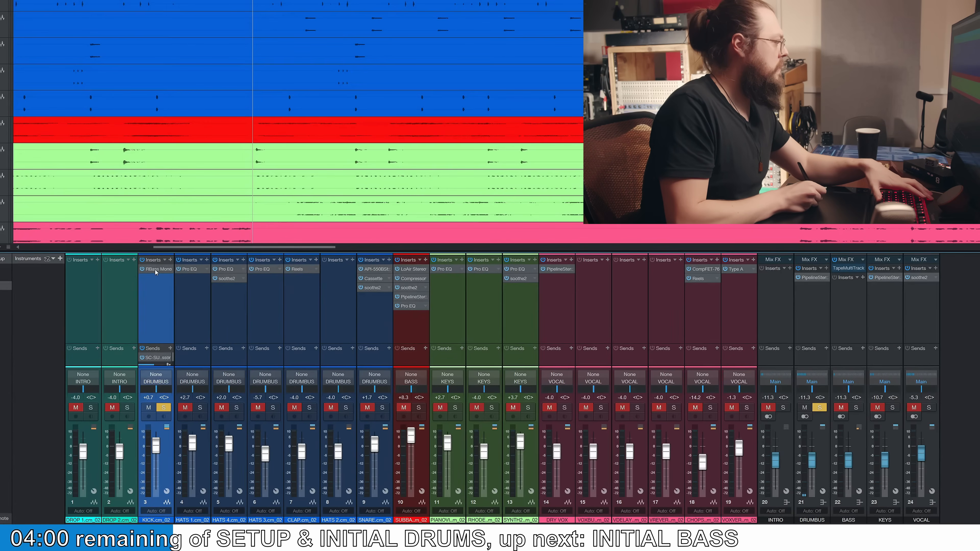
left_click(155, 270)
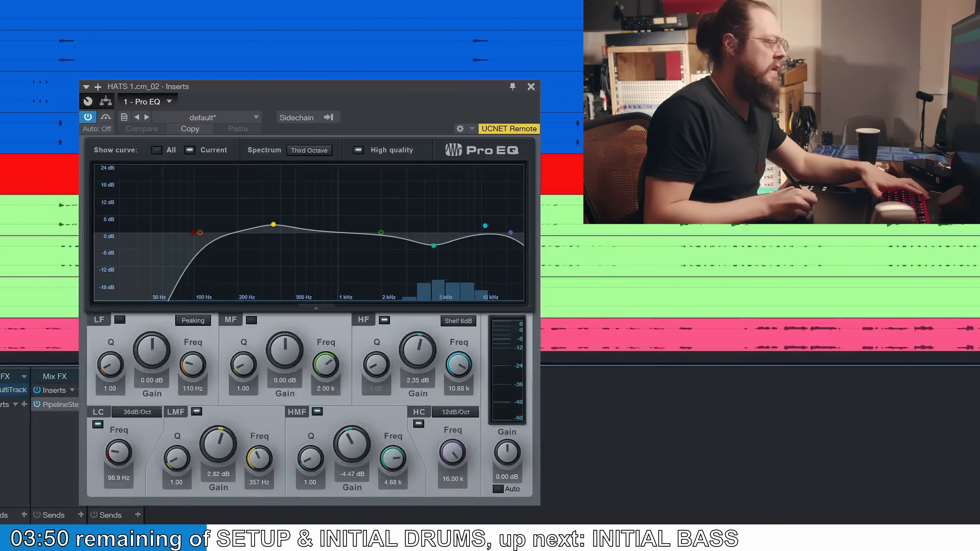
- Compare the HATS 1 track with its Pro EQ bypassed and active during playback, and close the plug-in window
left_click(83, 121)
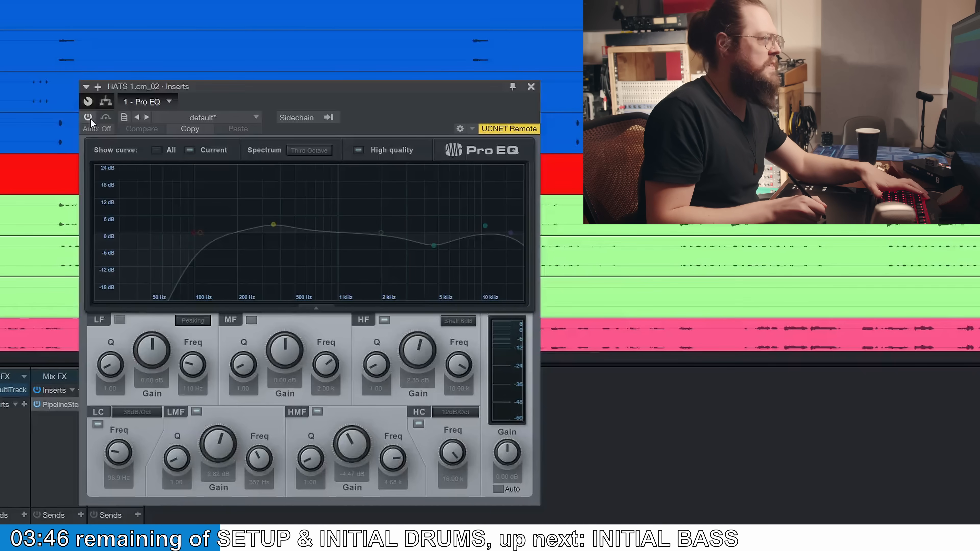
left_click(90, 119)
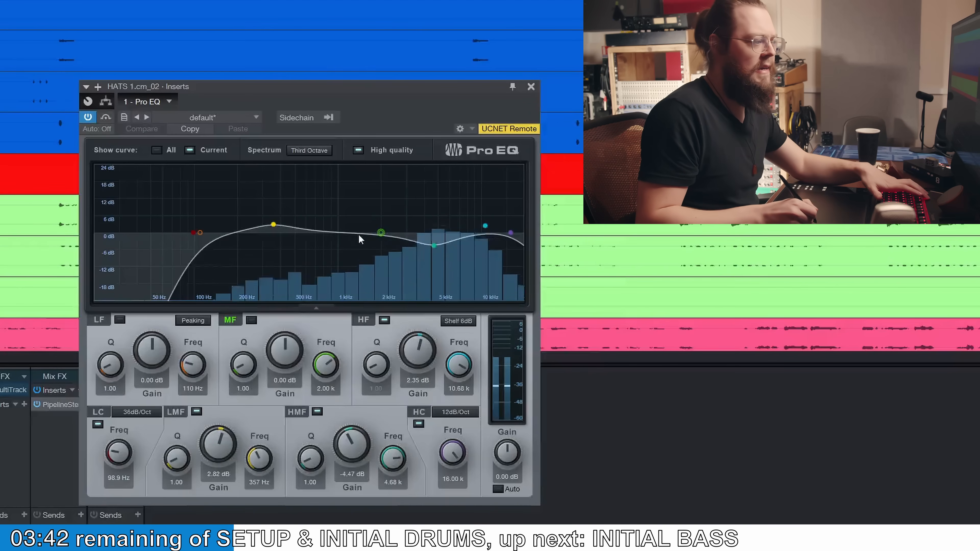
key("space")
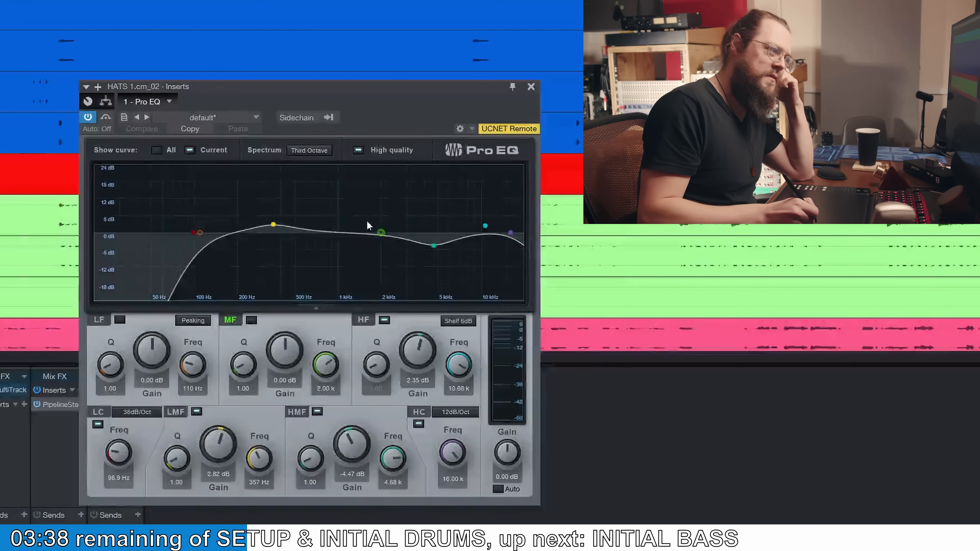
key("space")
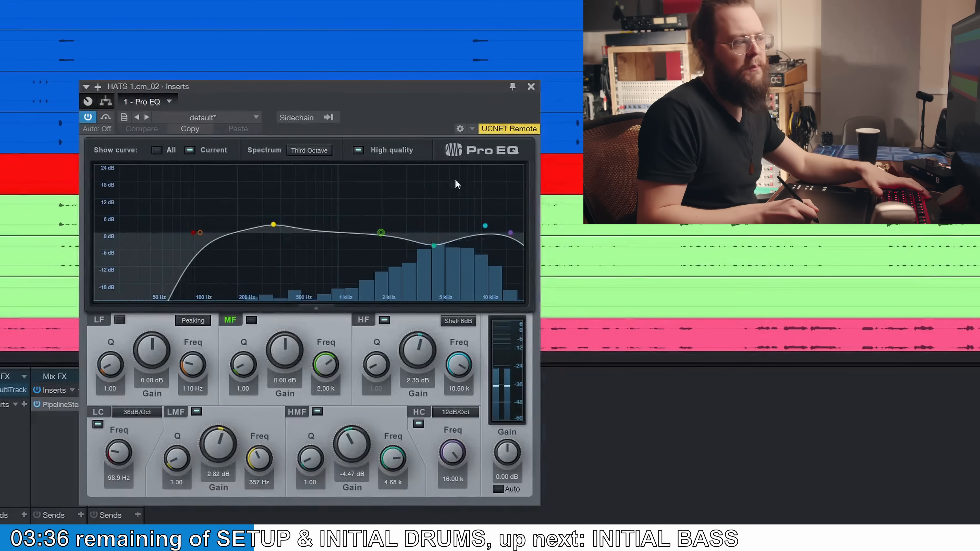
left_click(529, 88)
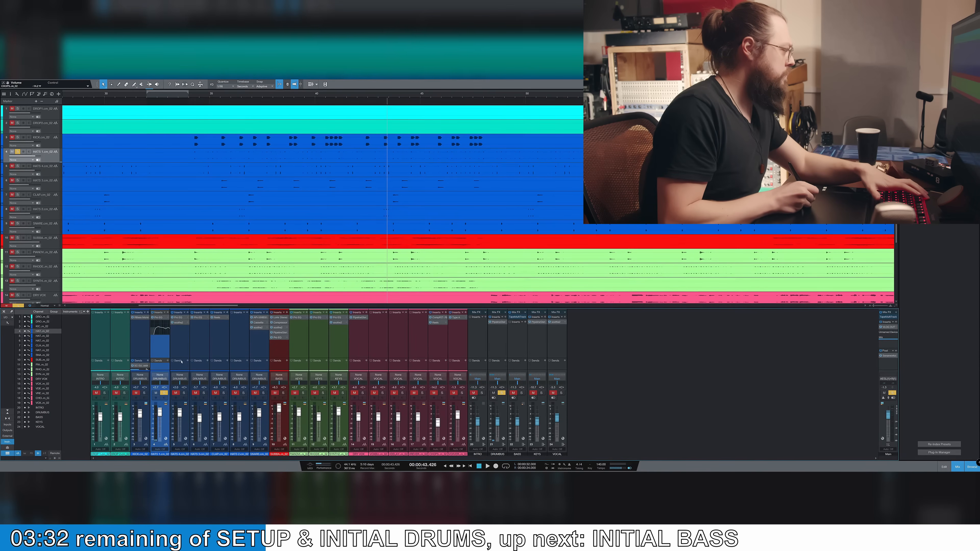
- Solo the HATS 4 track and inspect its Pro EQ and soothe2 inserts during playback
left_click(184, 392)
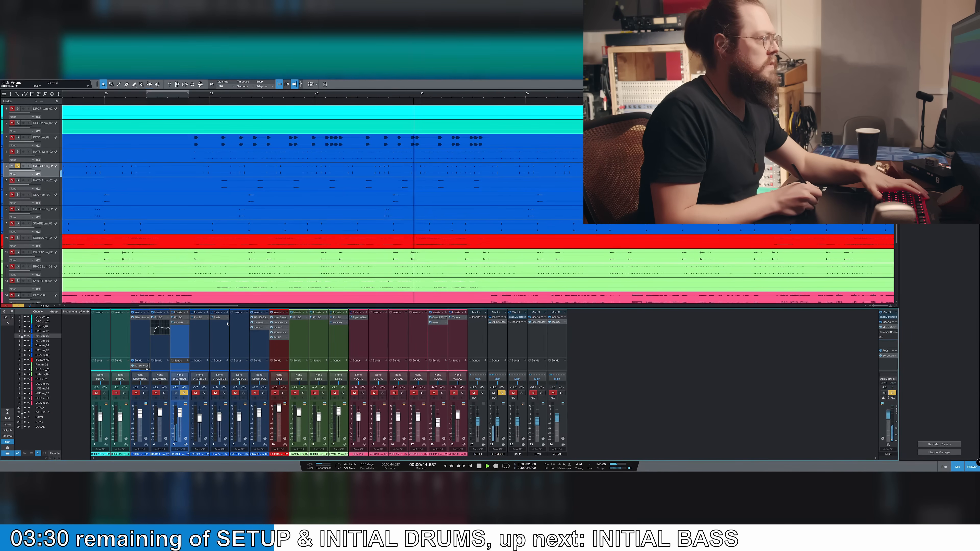
key("space")
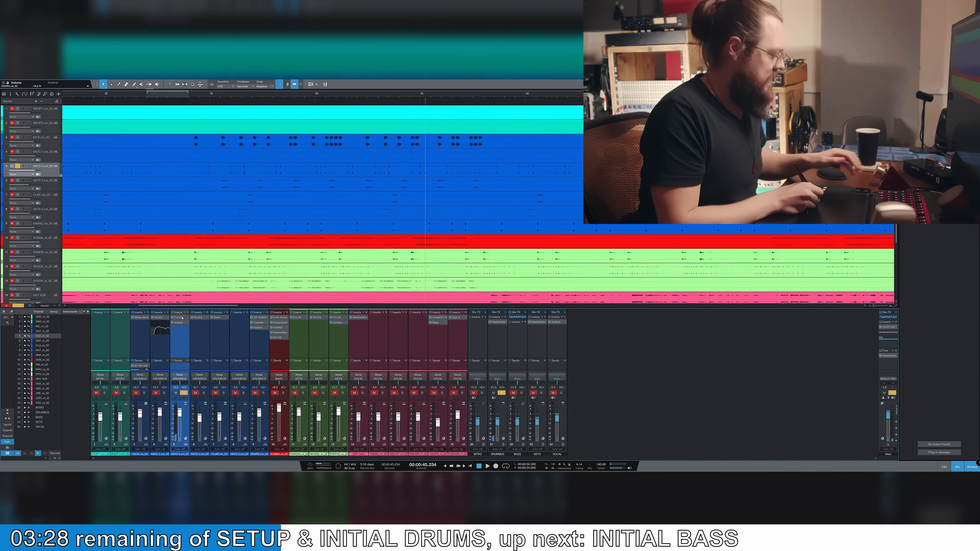
left_click(180, 319)
key("space")
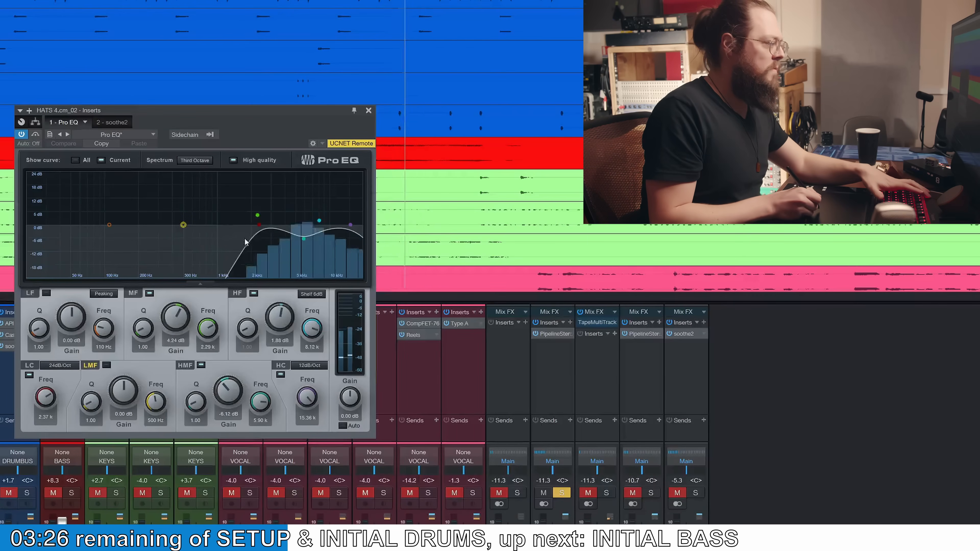
left_click(369, 110)
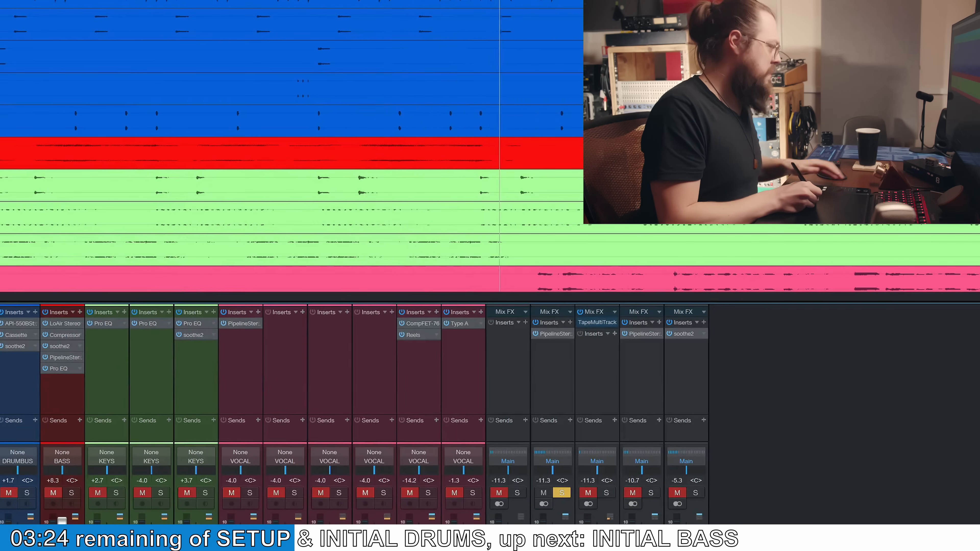
double_click(1, 335)
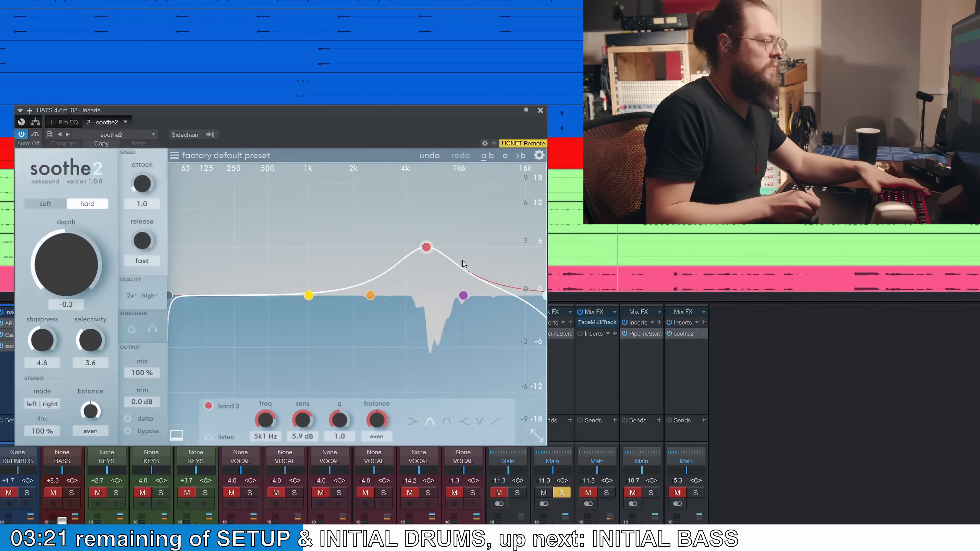
left_click(540, 111)
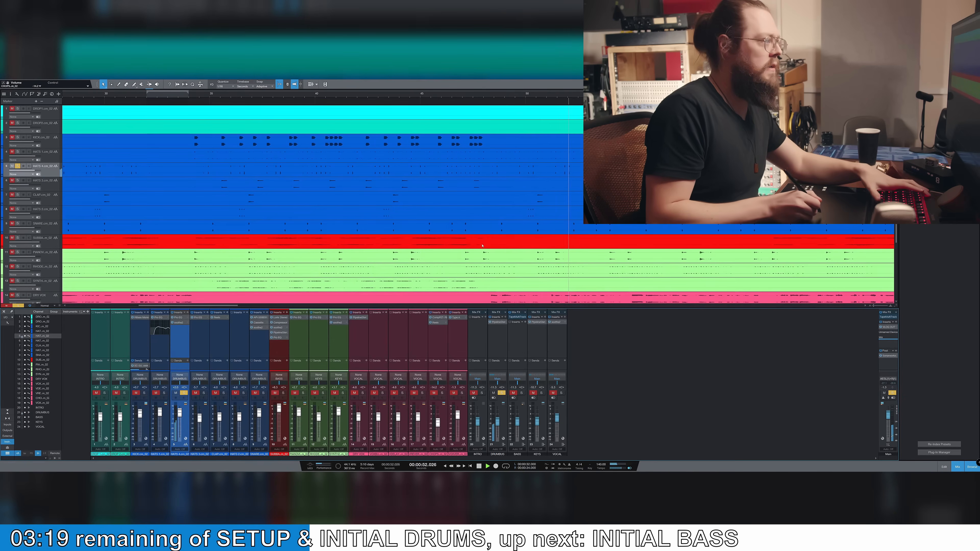
- Move playback back to an earlier section, solo the HATS 3 track and inspect its Pro EQ insert
left_click(270, 99)
left_click(204, 349)
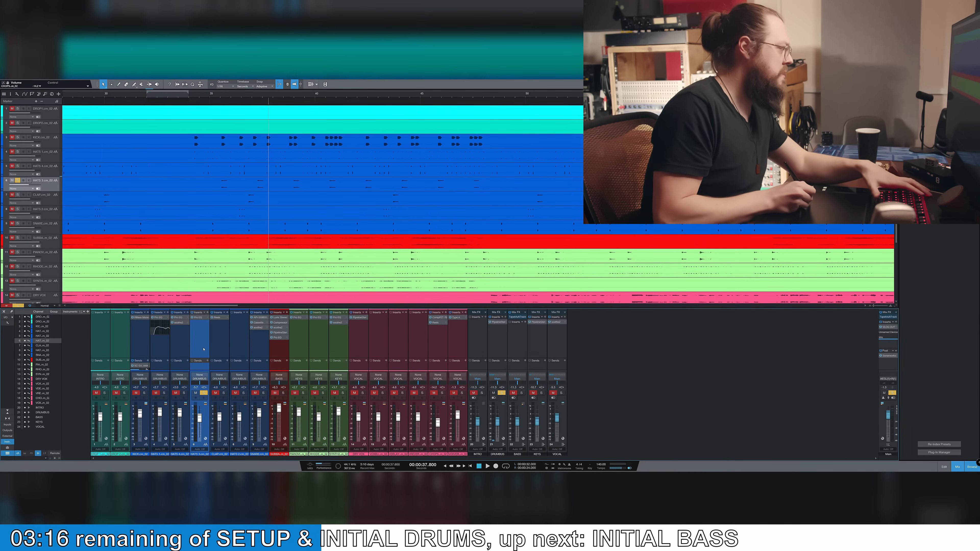
left_click(198, 317)
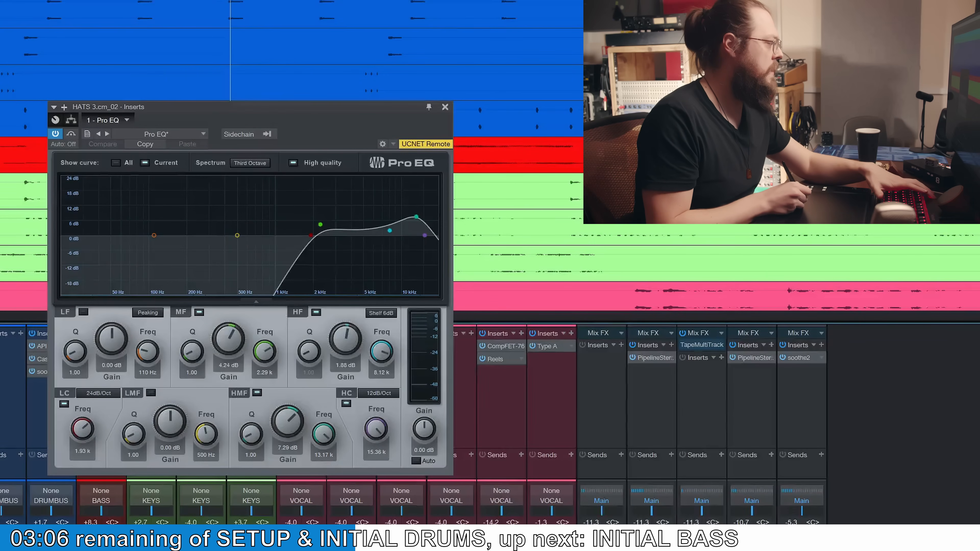
key("space")
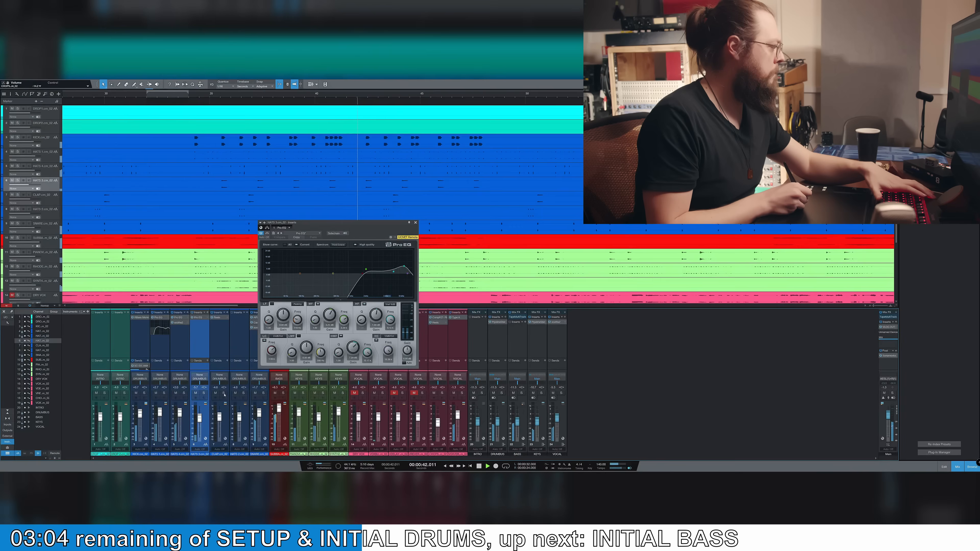
- Solo the CLAP track and examine its Reels insert, including the parallel splitter routing
left_click(223, 393)
left_click_drag(336, 225, 564, 275)
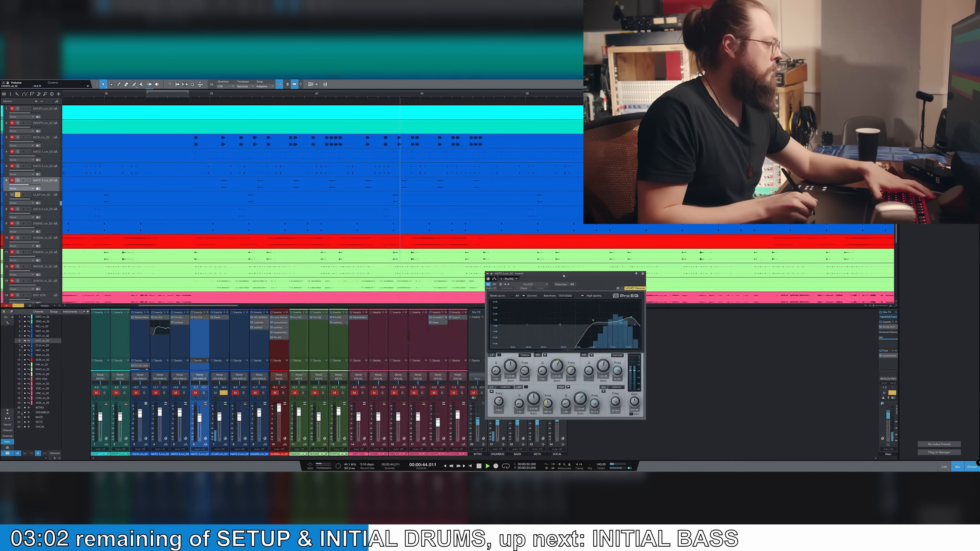
left_click(217, 318)
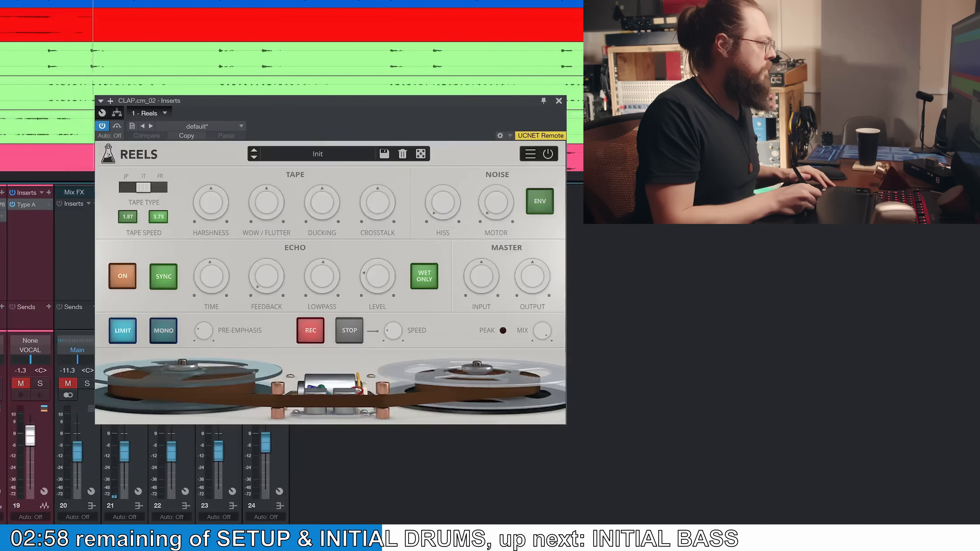
key("Escape")
key("F11")
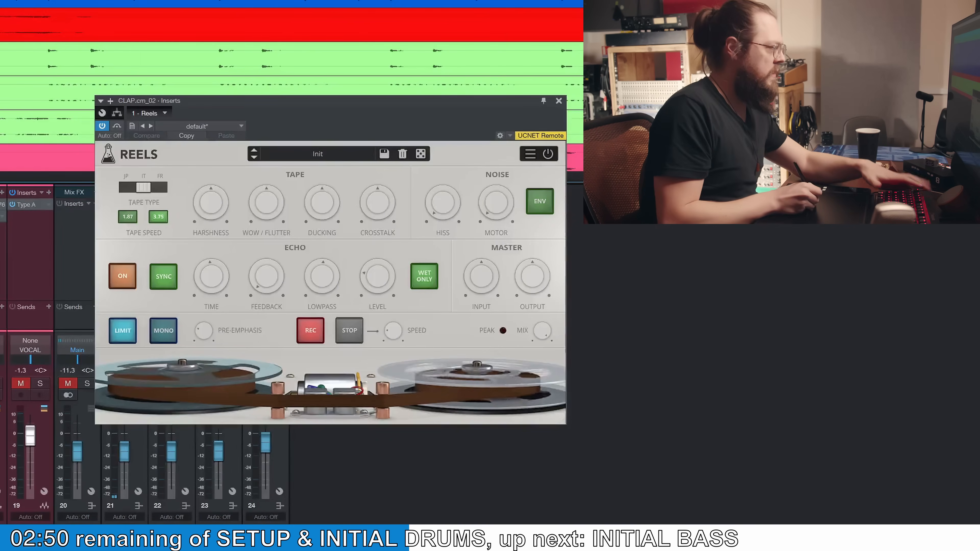
left_click(117, 113)
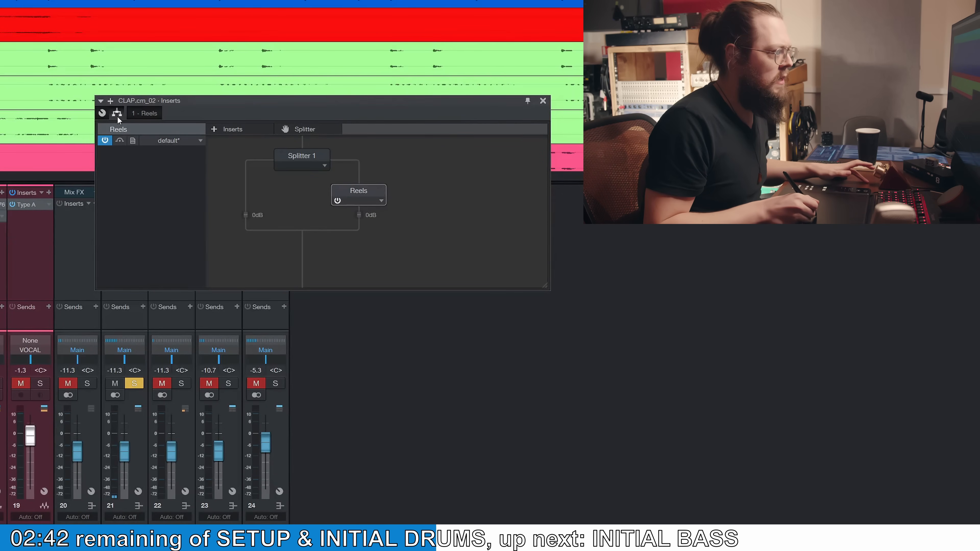
left_click(150, 116)
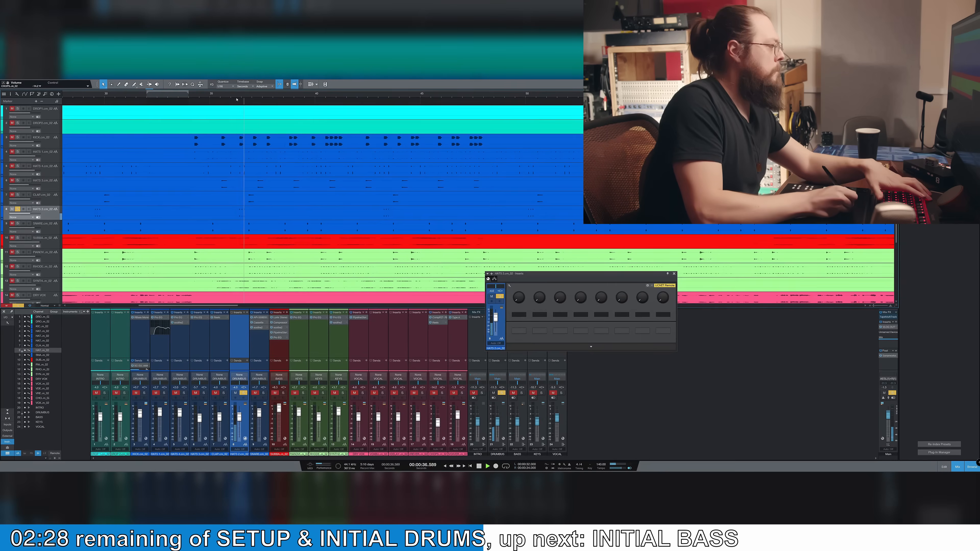
- Audition the soloed HATS 2 track and add a Pro EQ insert to it
key("space")
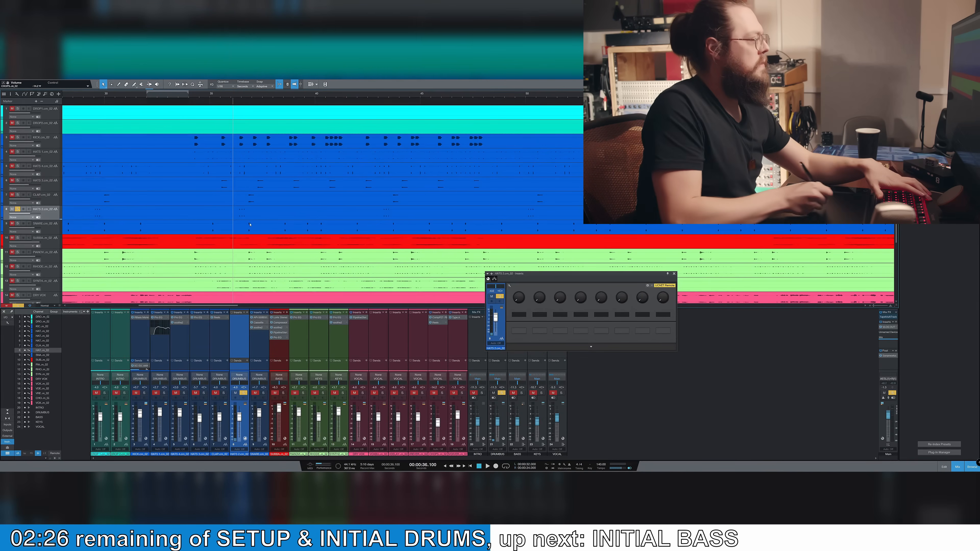
key("space")
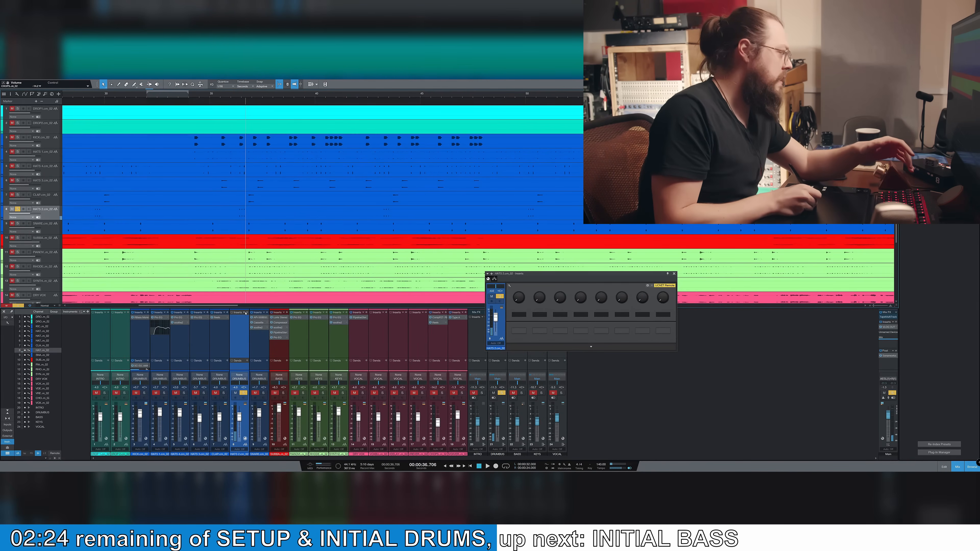
left_click(245, 313)
type("pro")
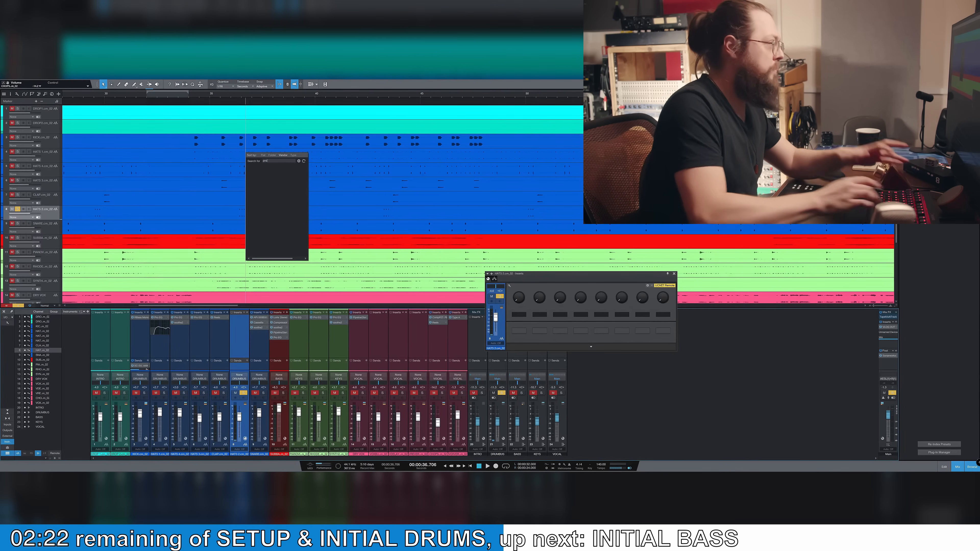
left_click(270, 178)
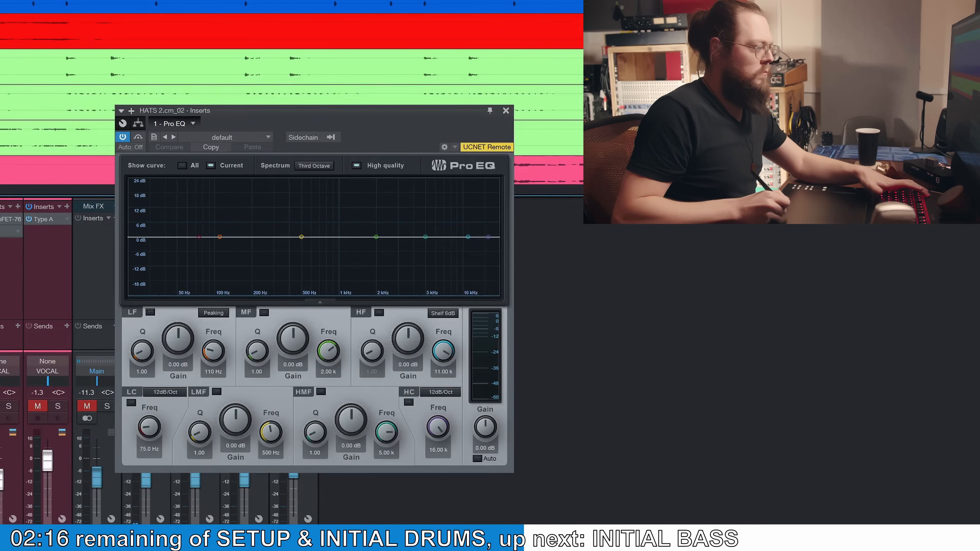
- Enable the low cut on the HATS 2 Pro EQ with a 36dB/Oct slope and a frequency of 1.04 kHz during playback
key("space")
left_click(166, 391)
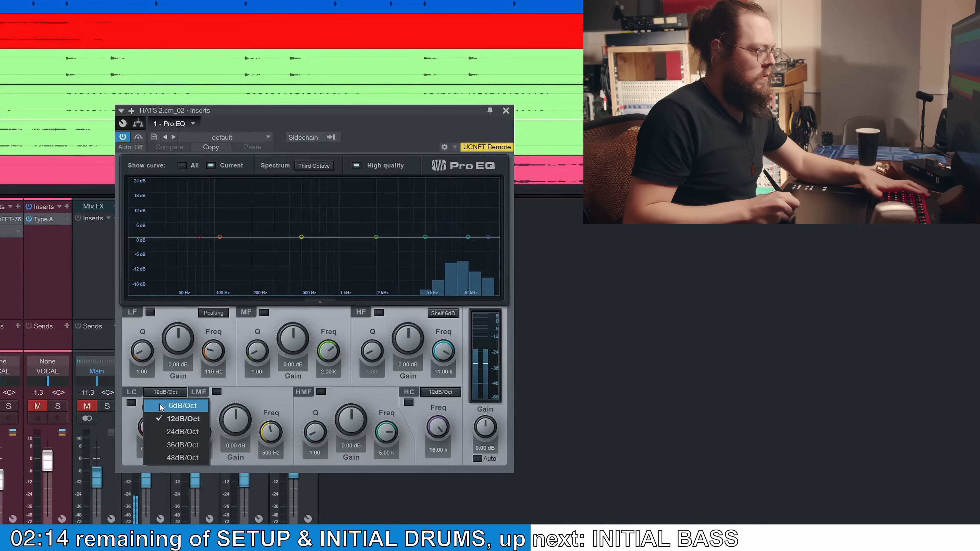
left_click(169, 444)
left_click(131, 403)
left_click_drag(150, 428, 165, 391)
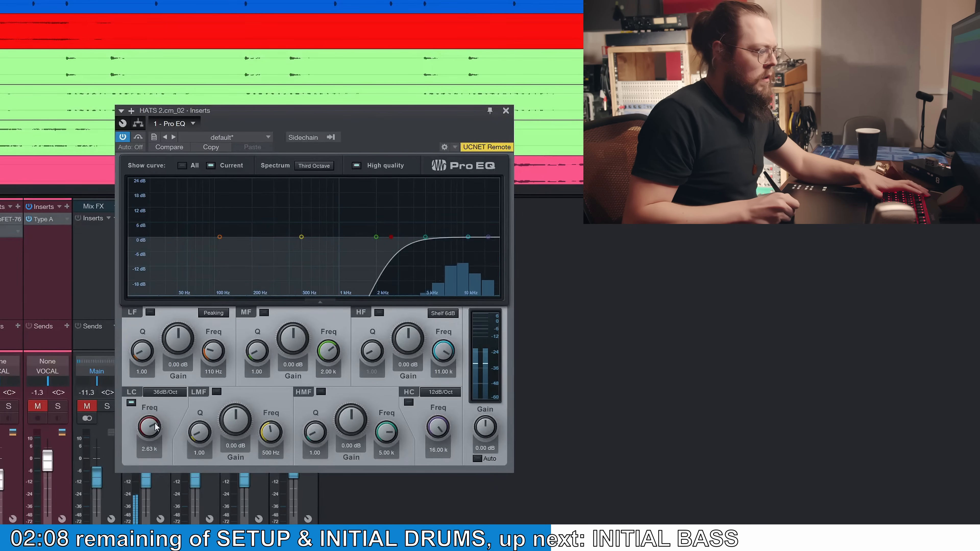
left_click_drag(149, 427, 150, 437)
- Set the HATS 2 HMF band to -1.88 dB at 7.51 kHz and enable HF at 11.54 kHz, closing the EQ and stopping playback
left_click_drag(468, 241, 447, 242)
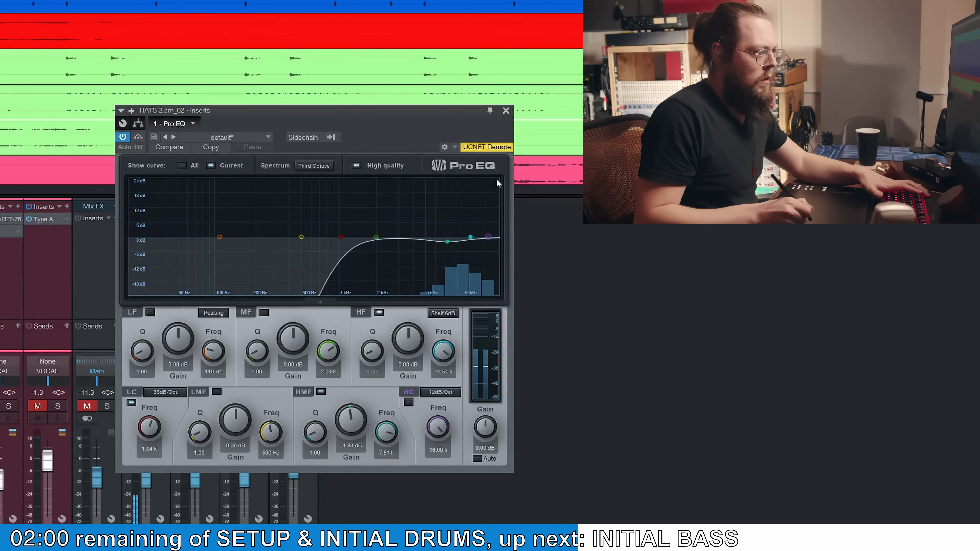
left_click(506, 111)
key("space")
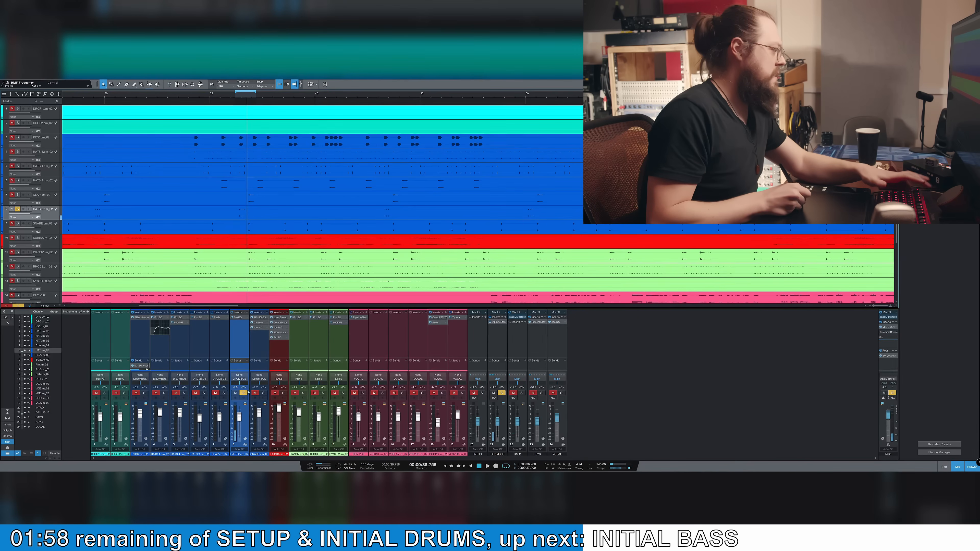
- Unsolo the HATS 2 channel and audition it together with the full mix
left_click(246, 392)
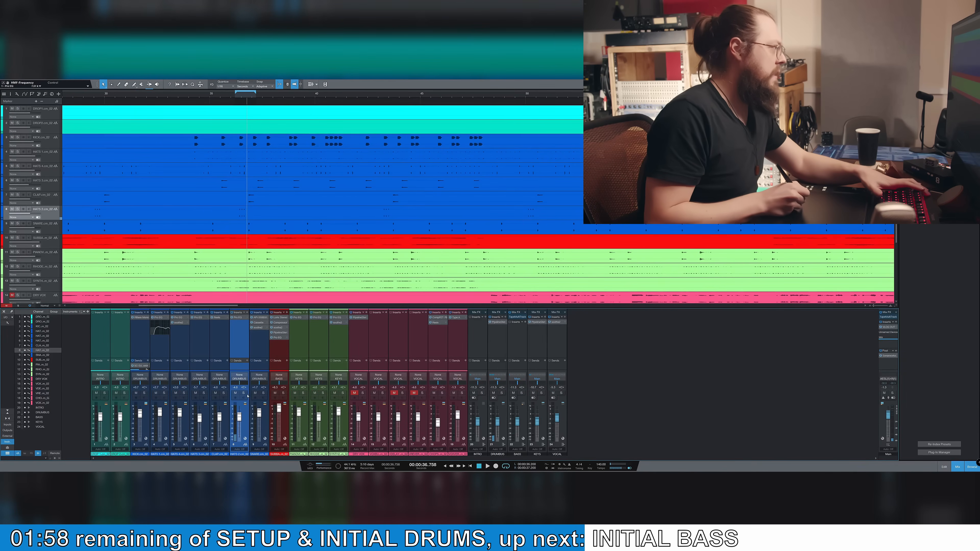
key("space")
key("space")
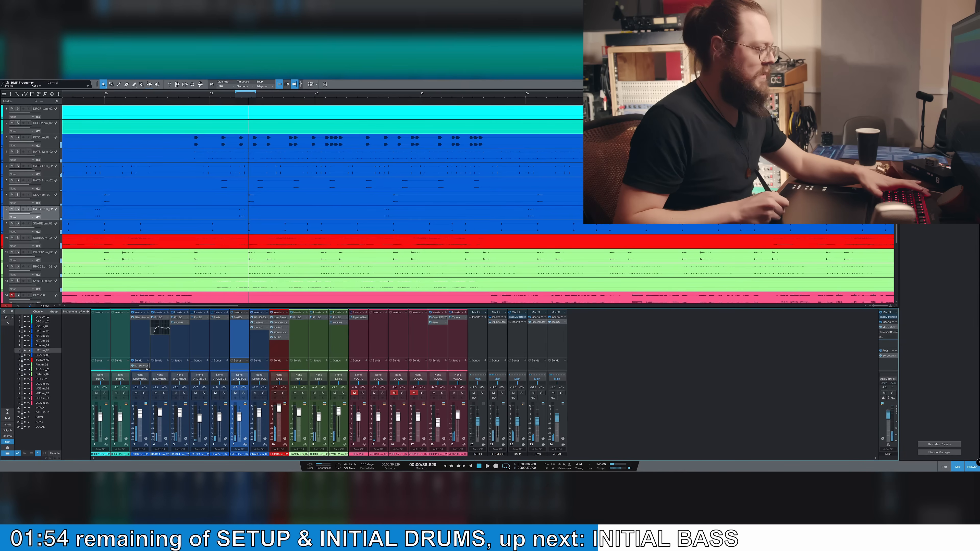
- Solo the SNARE channel and review its API-550B and Cassette inserts during playback, comparing the sound with Cassette on and off
left_click(264, 392)
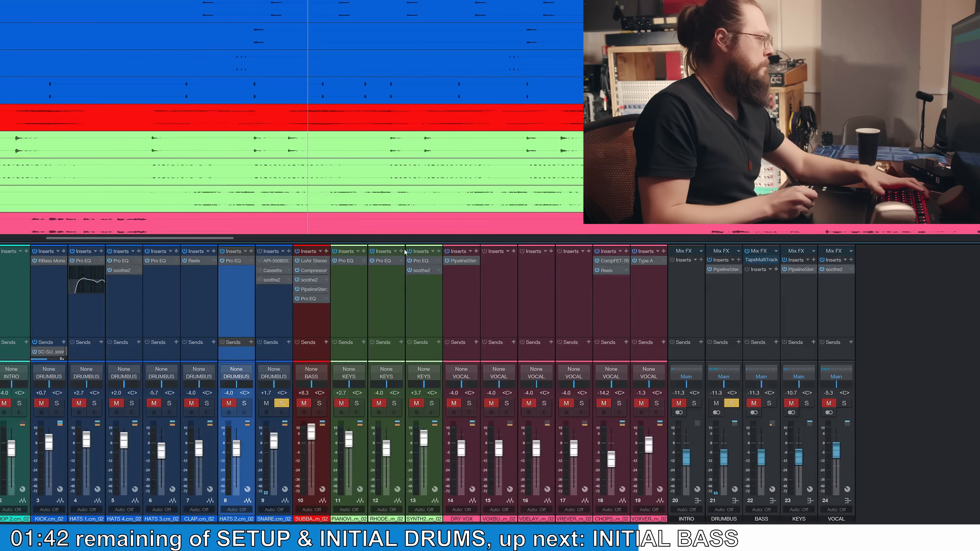
left_click(275, 262)
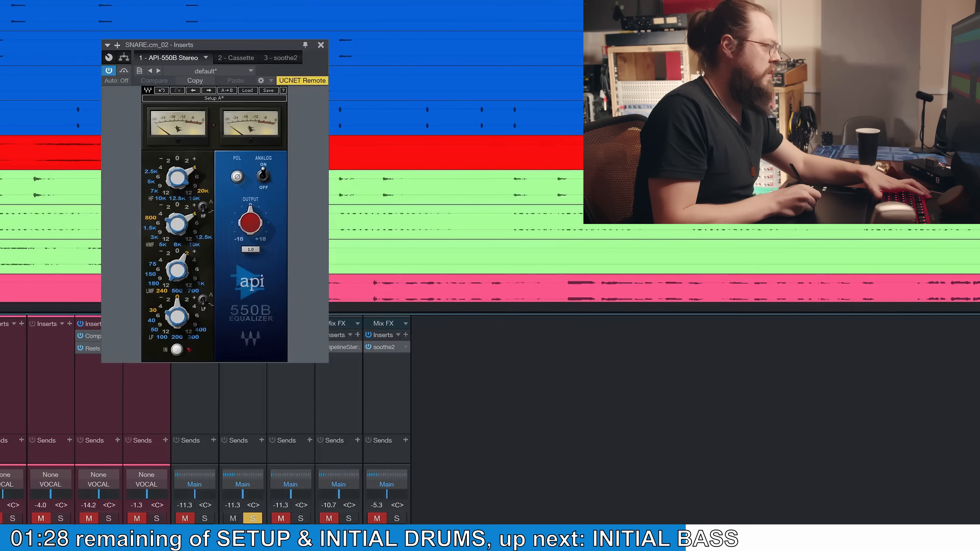
key("Escape")
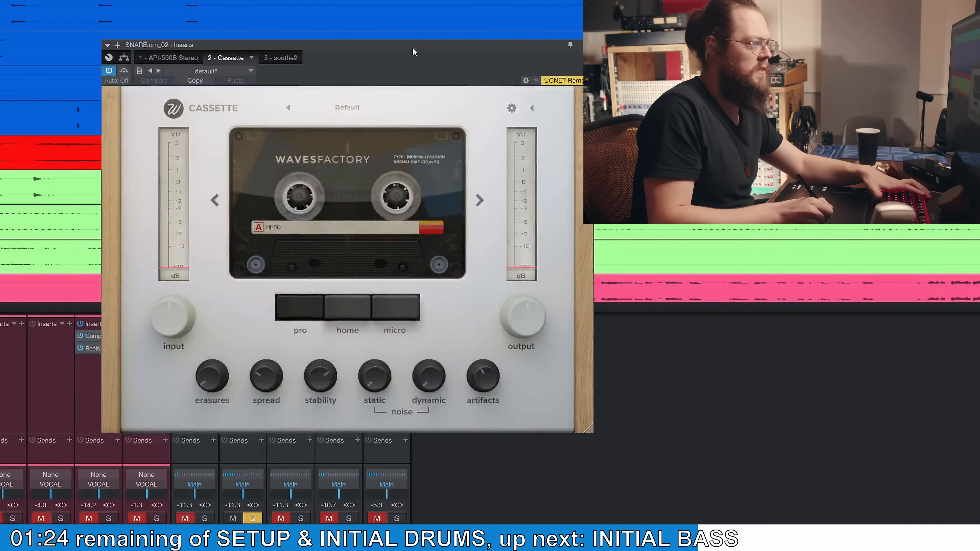
left_click_drag(412, 50, 323, 62)
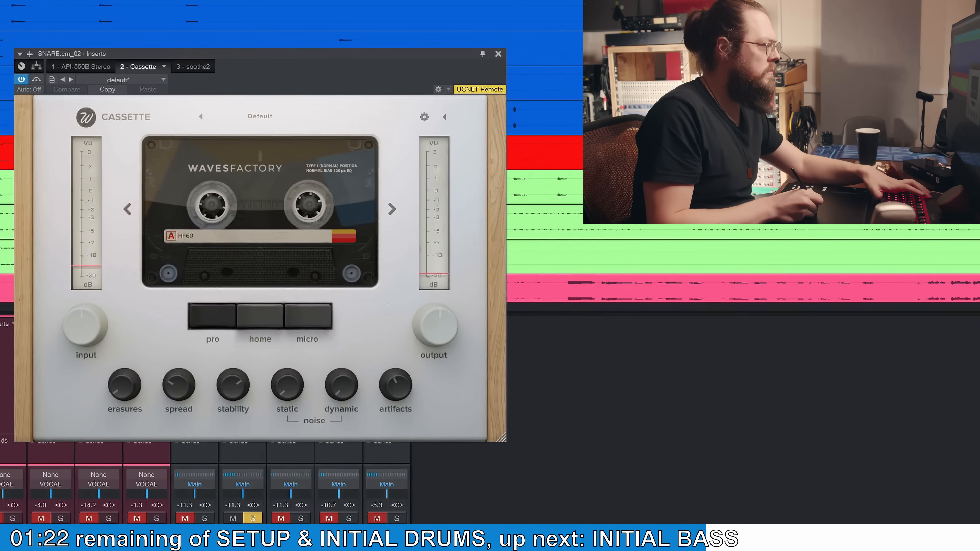
left_click(21, 80)
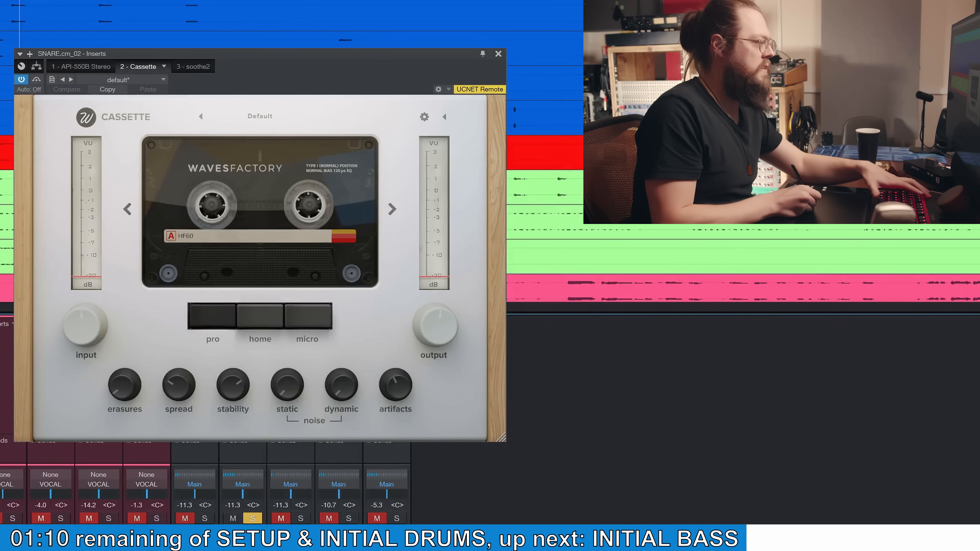
- Review the SNARE soothe2 insert, close it and unsolo the channel
left_click(176, 66)
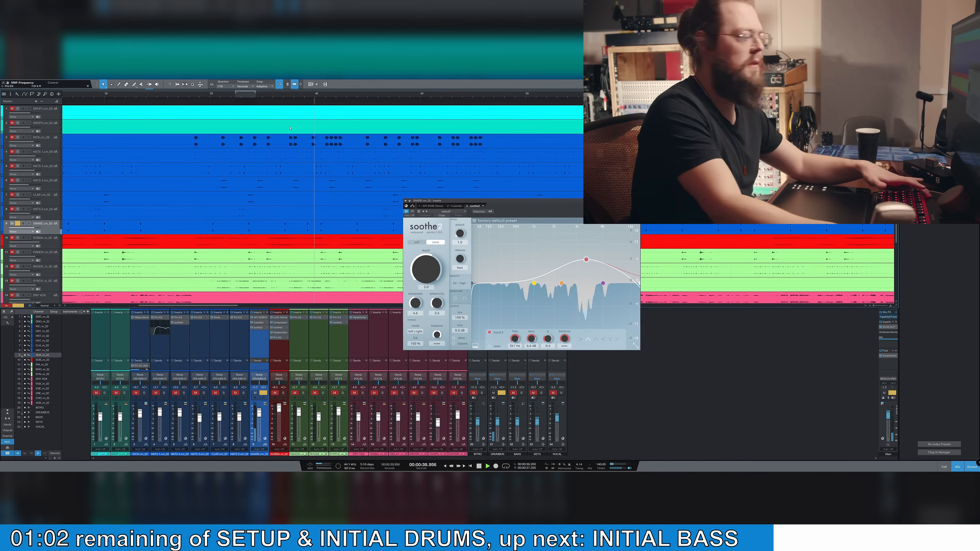
left_click(637, 201)
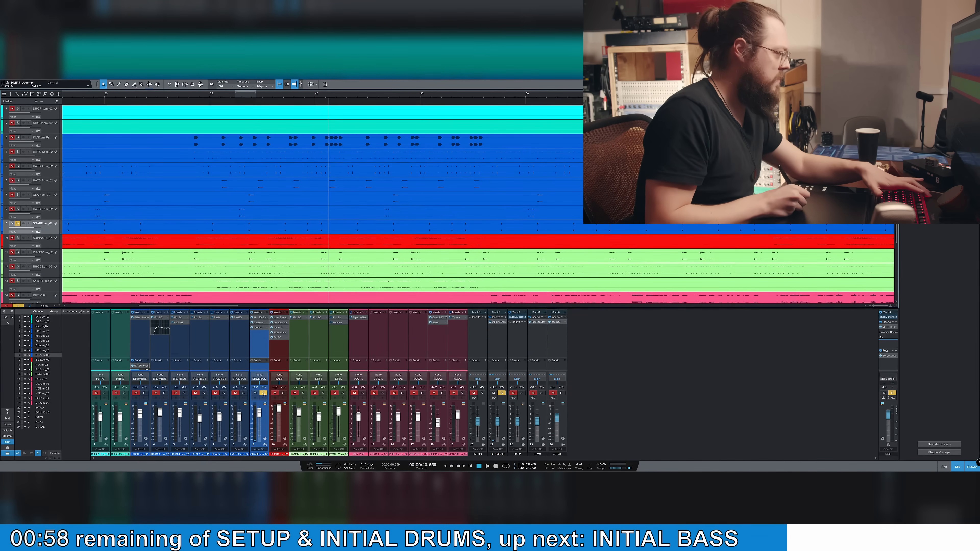
left_click(264, 393)
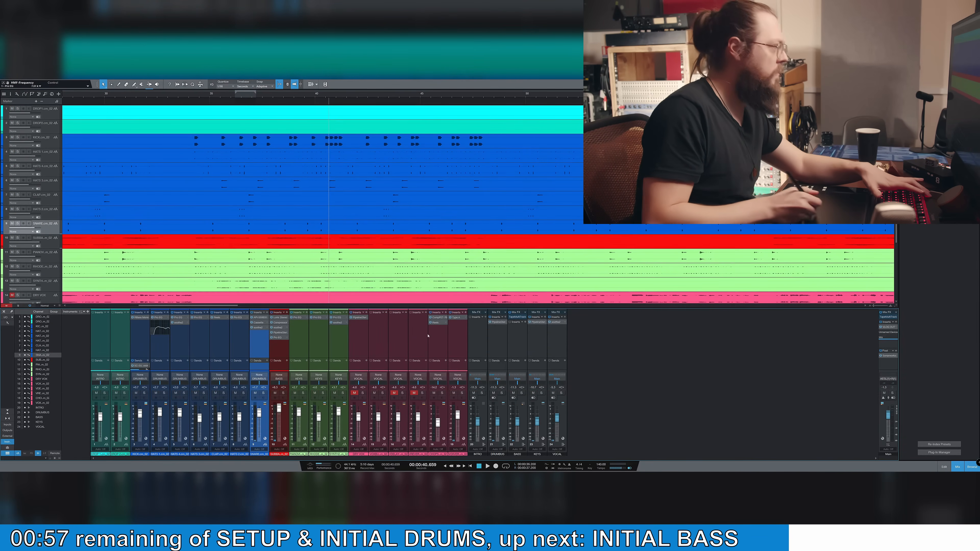
- Select and solo the DRUMBUS channel and play back the drums
left_click(281, 353)
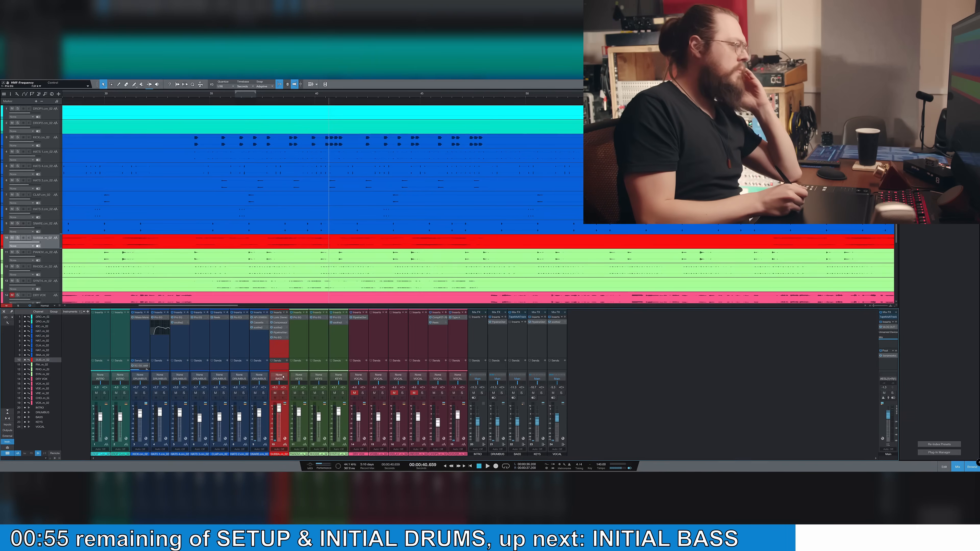
left_click(504, 342)
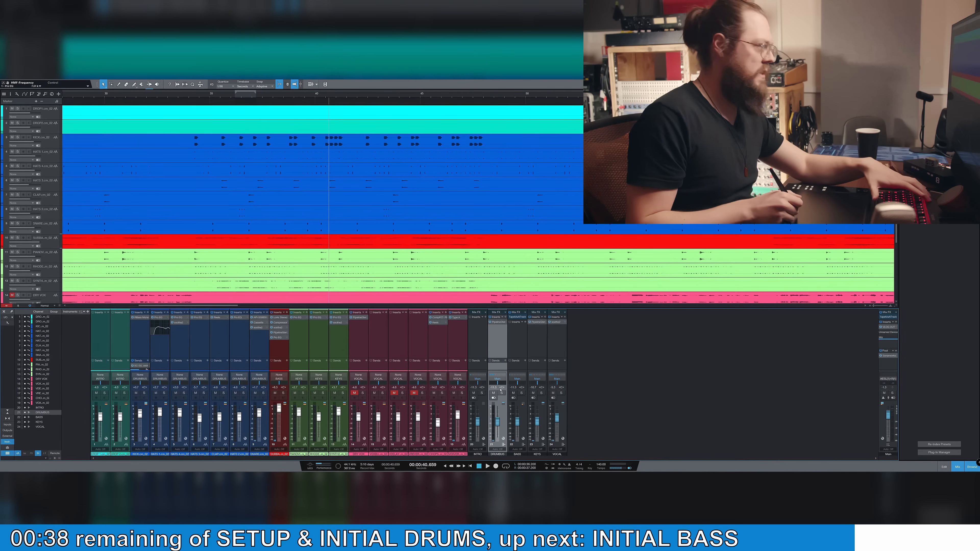
left_click(502, 393)
key("space")
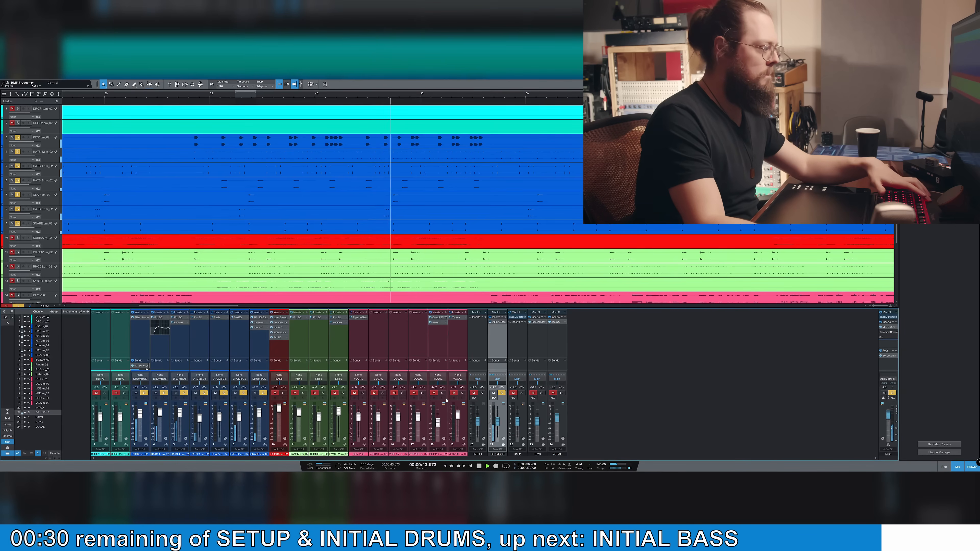
- Set the mix of the DRUMBUS Pipeline Stereo insert to 0.59 and close the plug-in
left_click(497, 325)
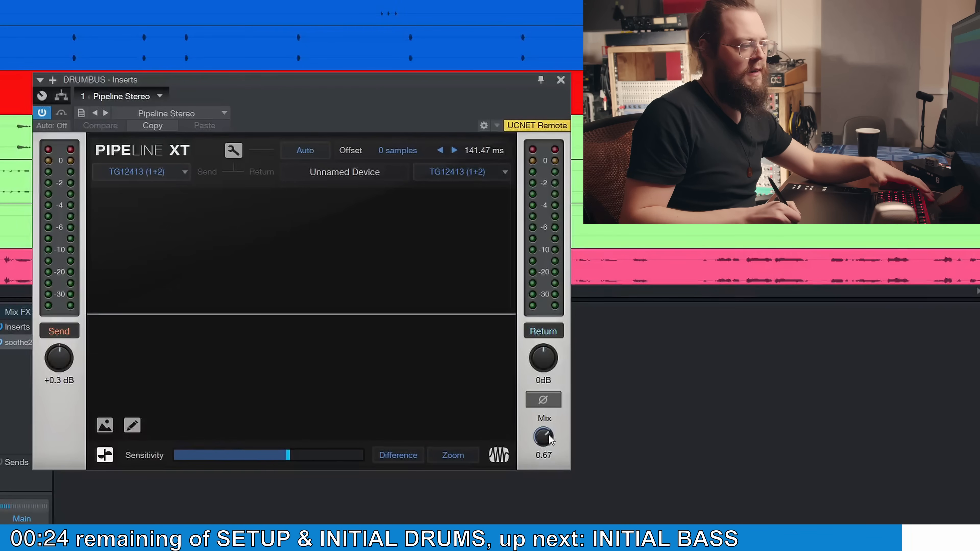
left_click_drag(549, 434, 549, 443)
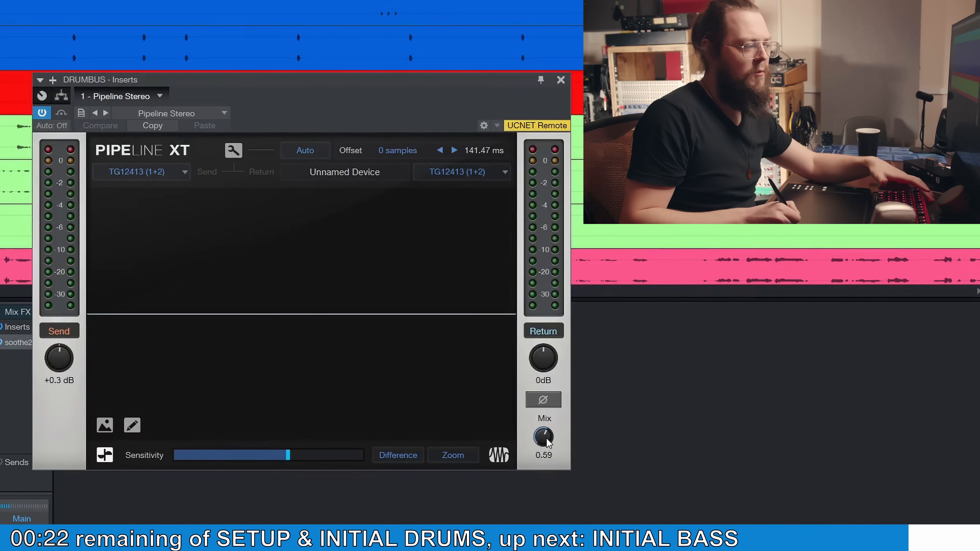
left_click(561, 80)
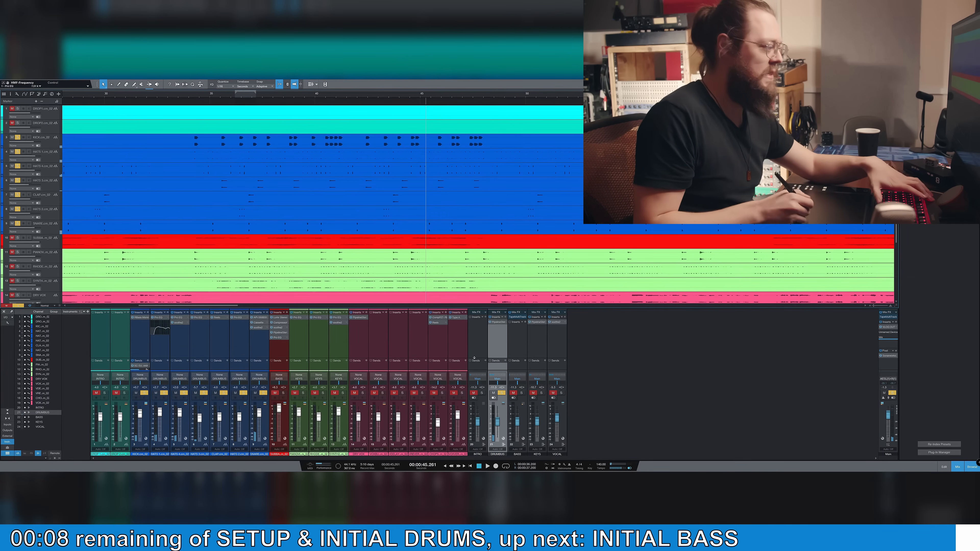
- Play back the drum bus, unsolo DRUMBUS and solo the SUB BASS 1 channel
key("space")
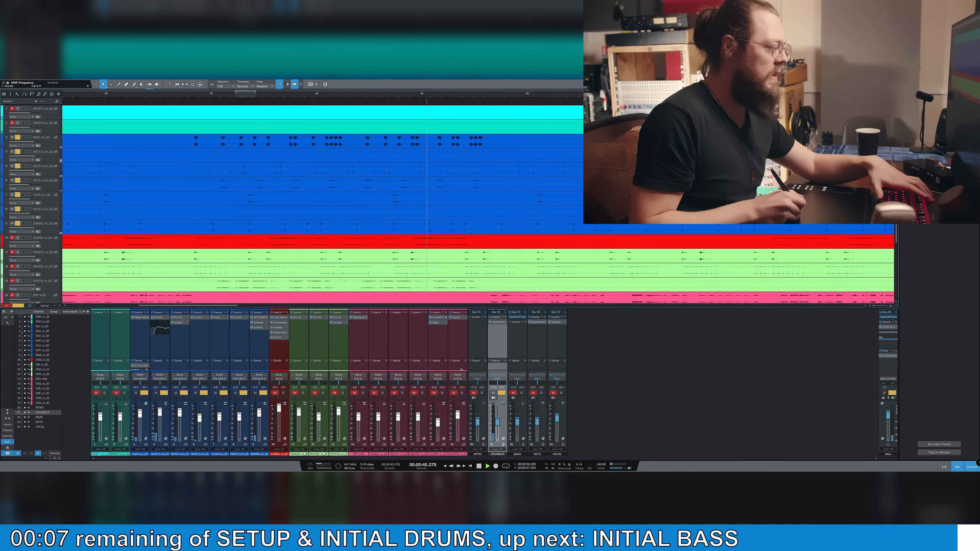
left_click(502, 394)
left_click(283, 393)
key("space")
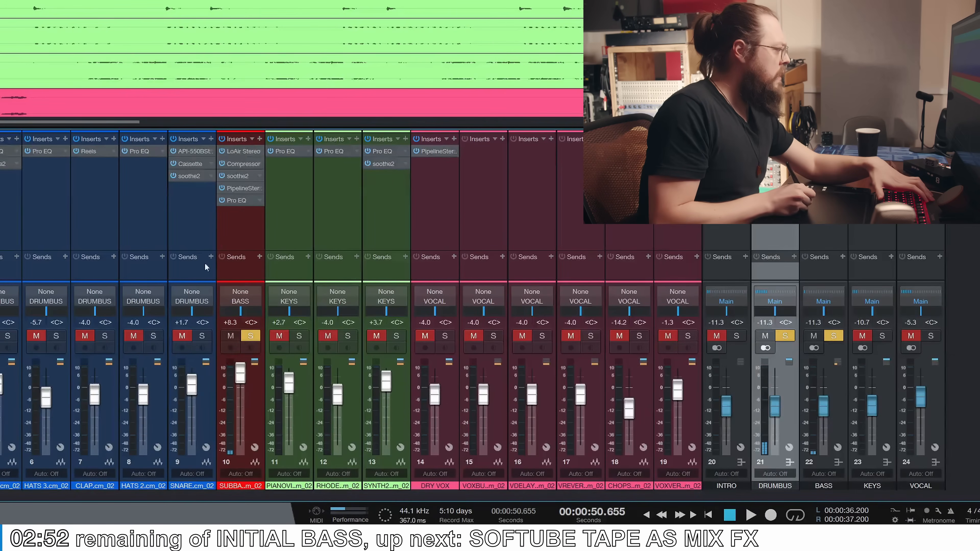
- Play SUB BASS 1 from an earlier point in the song and adjust the release of its Compressor insert
left_click(277, 352)
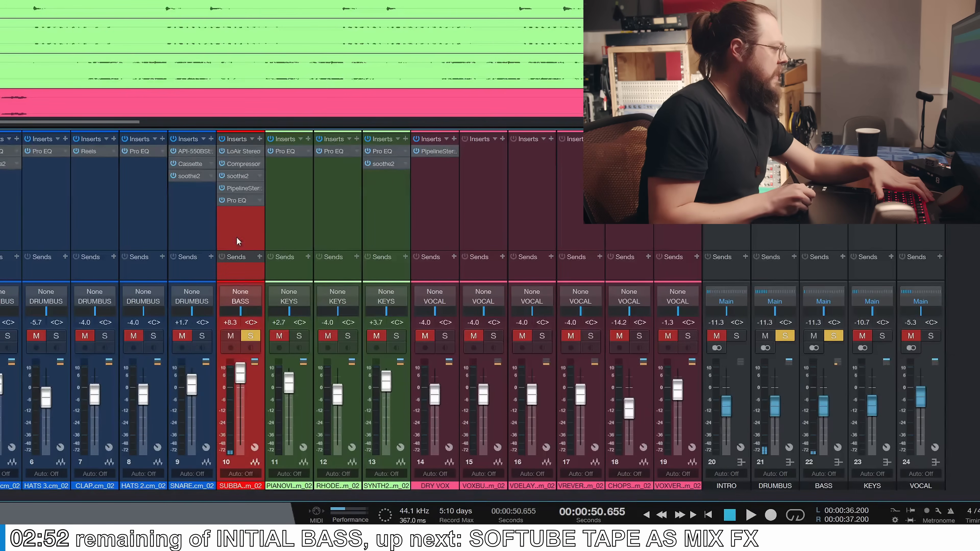
left_click(24, 1)
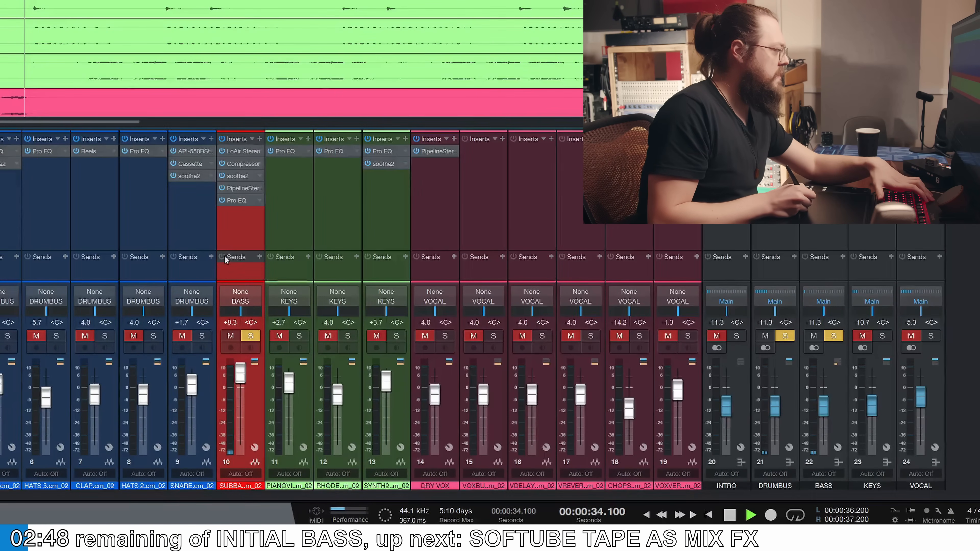
key("space")
left_click(246, 164)
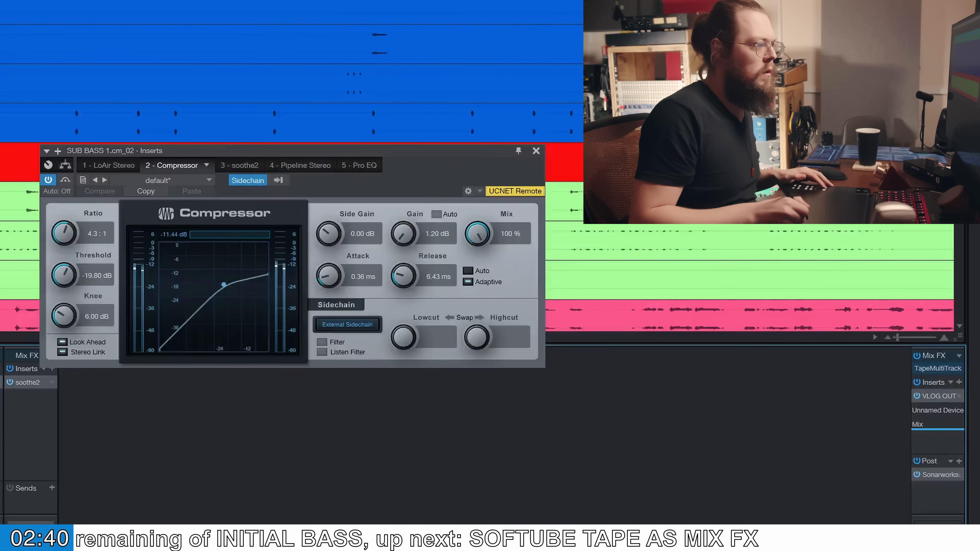
left_click_drag(404, 275, 410, 279)
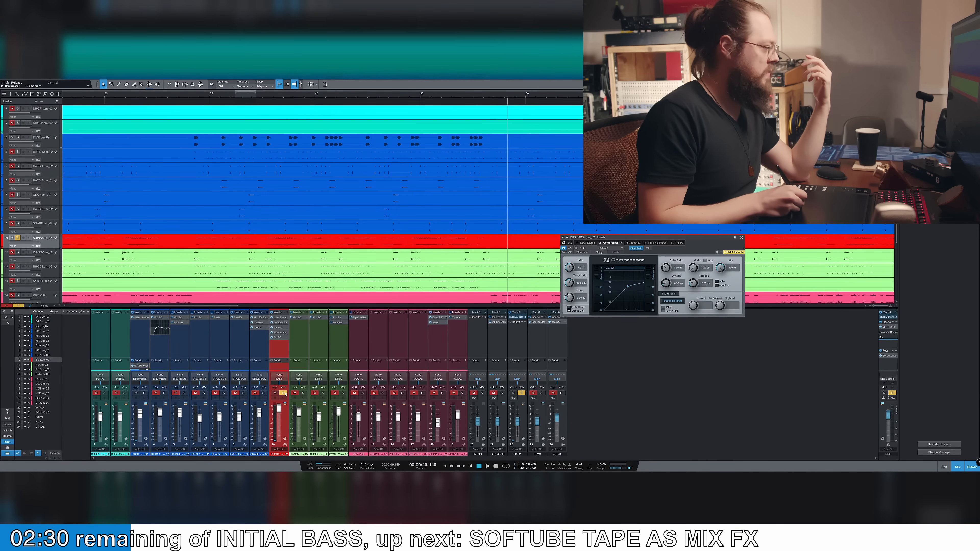
- Audition SUB BASS 1 together with the soloed KICK channel and bypass all of the bass channel's inserts
left_click(144, 392)
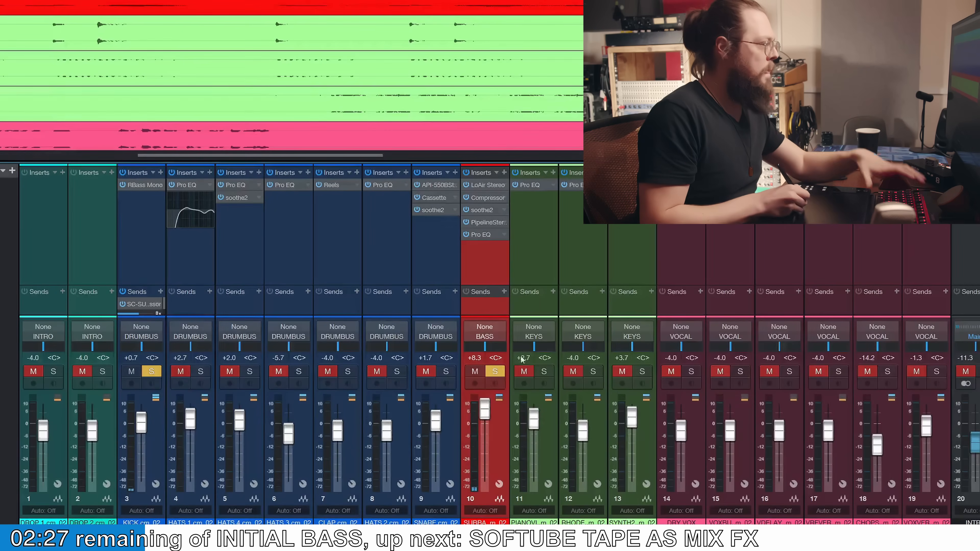
left_click(459, 1)
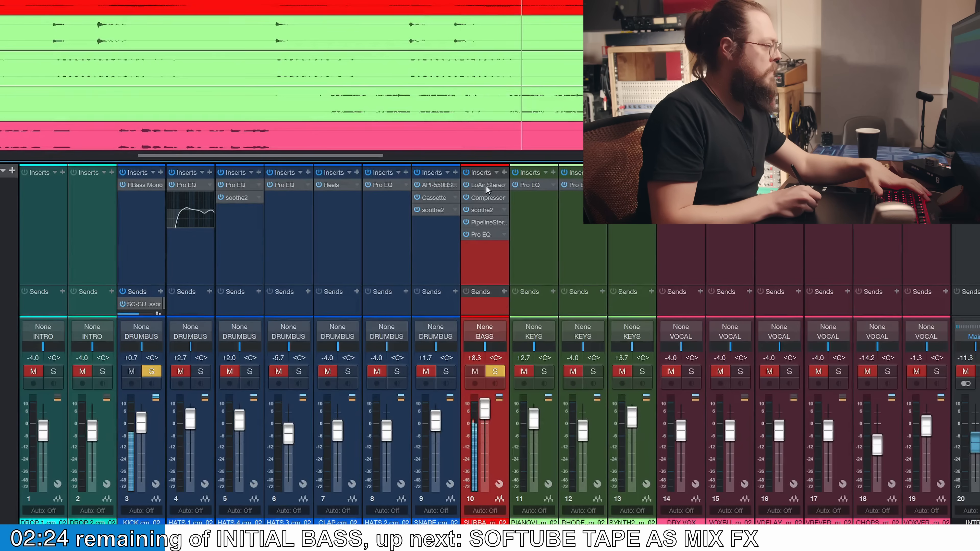
left_click(466, 172)
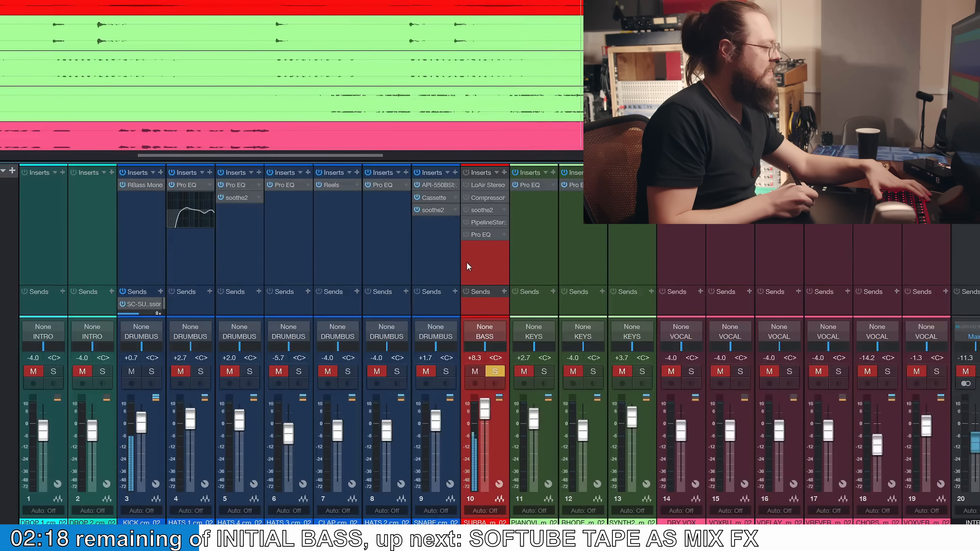
- Re-enable the LoAir insert on SUB BASS 1 and review its settings, closing the plug-in when done
left_click(466, 185)
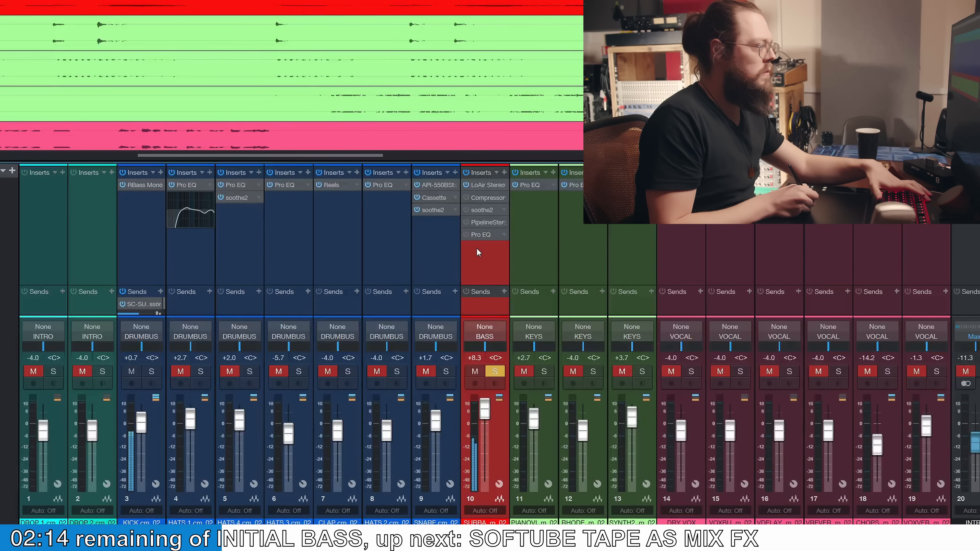
double_click(485, 185)
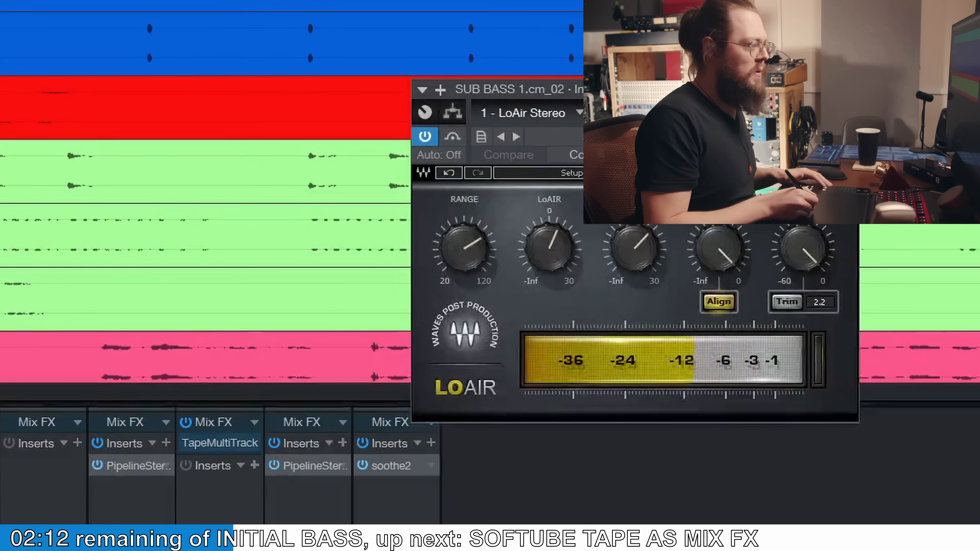
left_click_drag(662, 114, 323, 130)
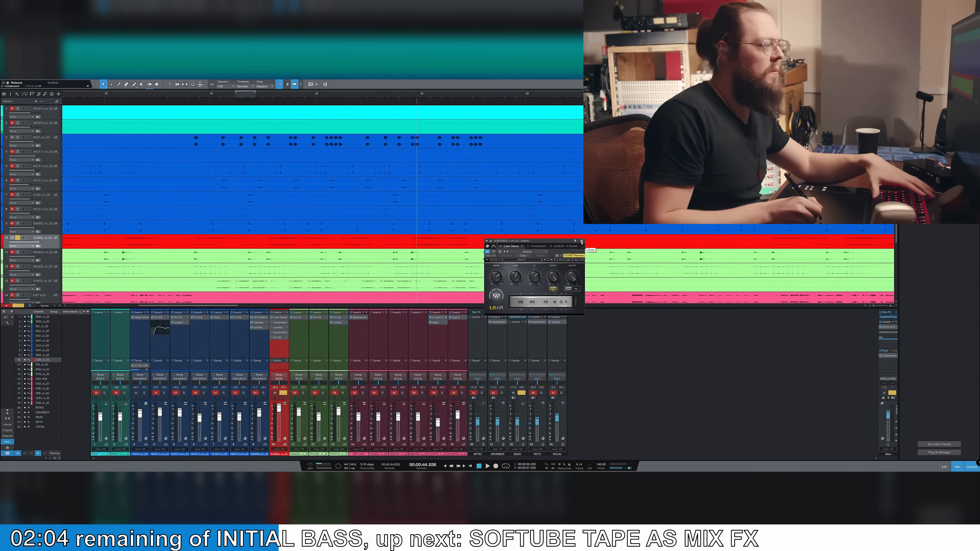
left_click(582, 242)
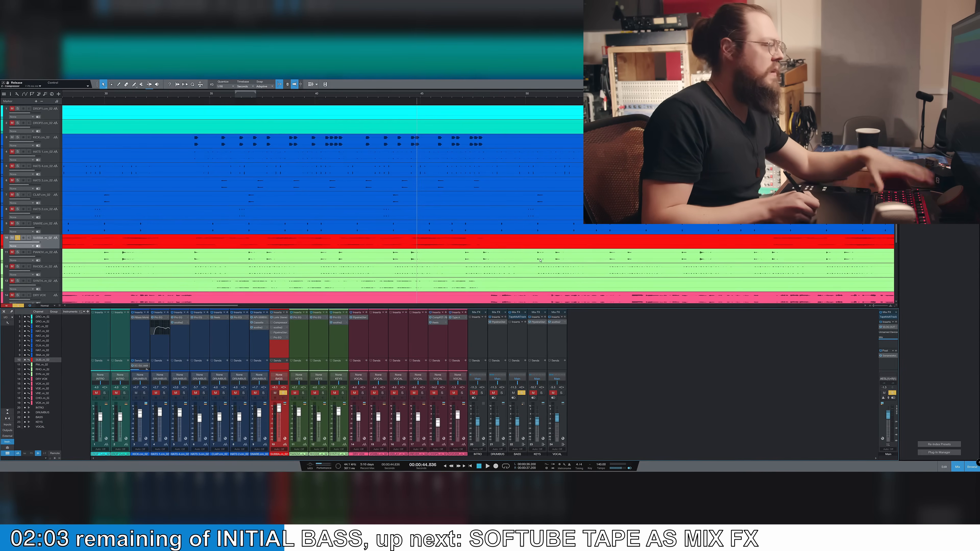
- Open the soothe2 insert on SUB BASS 1, set its depth to 2.4 and start playback
left_click(277, 328)
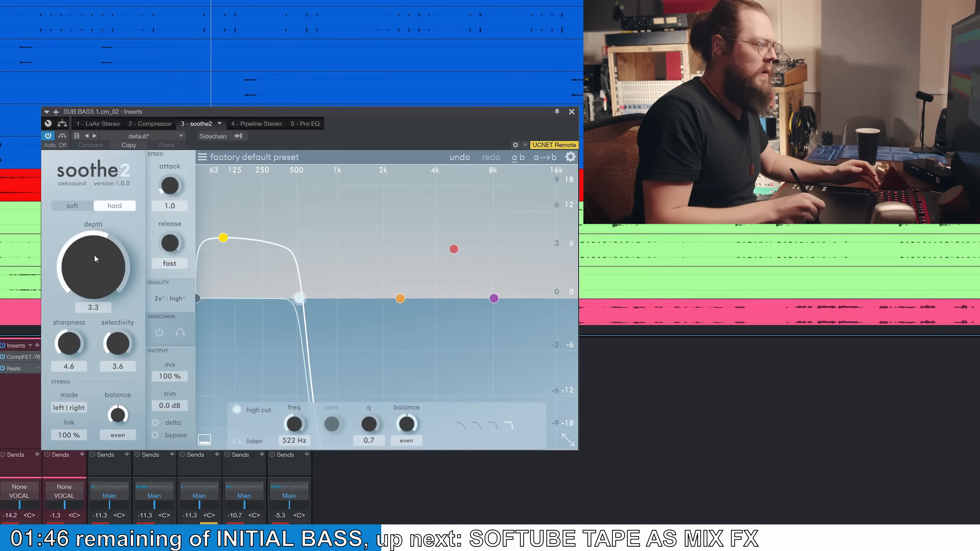
left_click_drag(95, 255, 94, 261)
left_click_drag(371, 117, 344, 120)
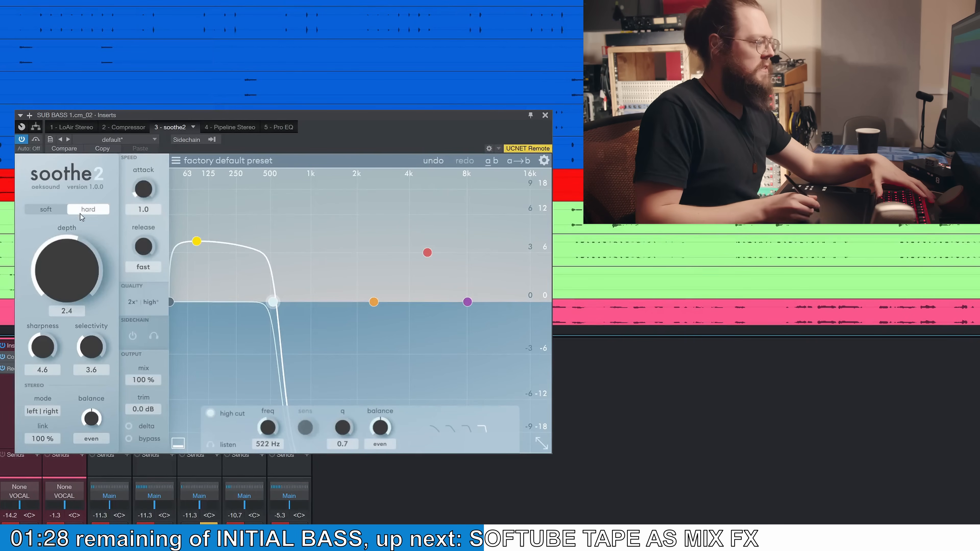
key("space")
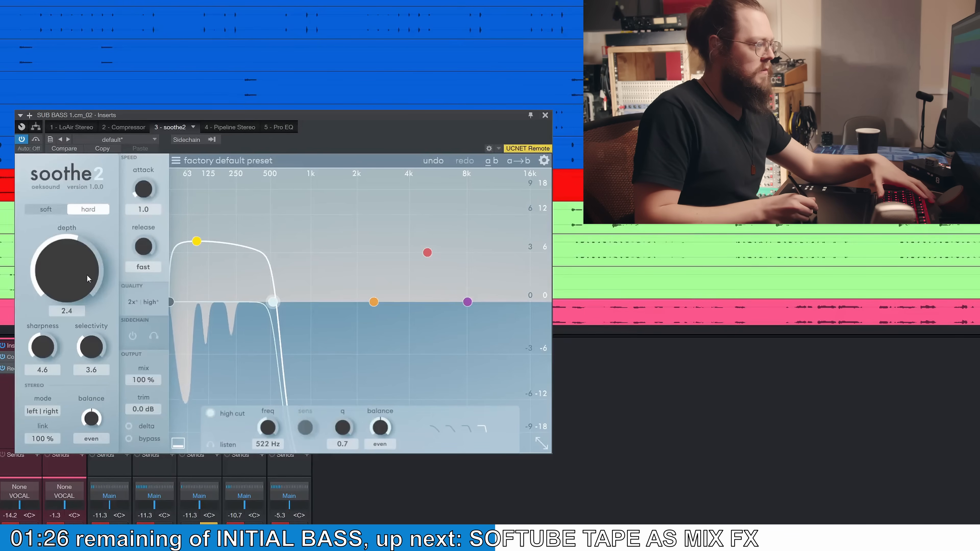
- Compare SUB BASS 1 with soothe2 bypassed and active, set the depth to 1.8 and close the plug-in
left_click(36, 139)
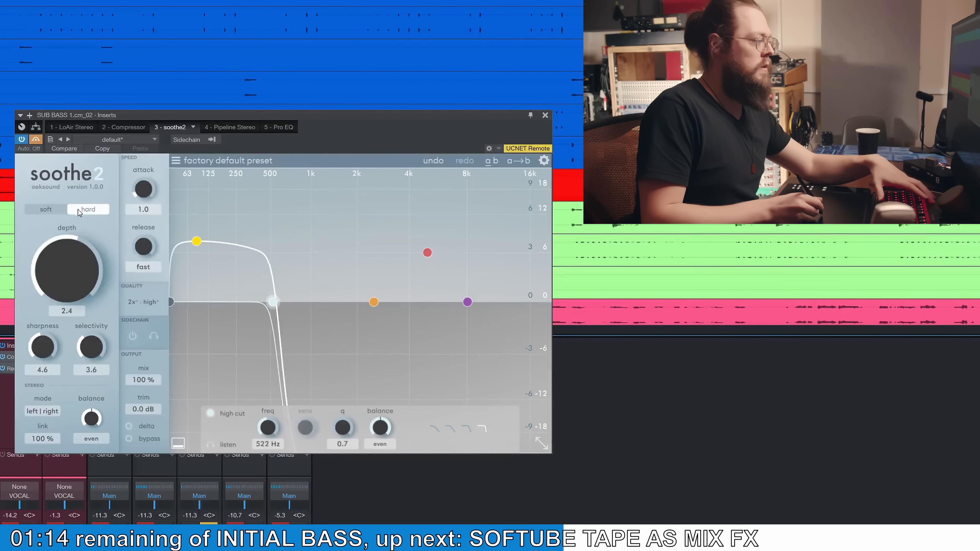
mouse_move(59, 215)
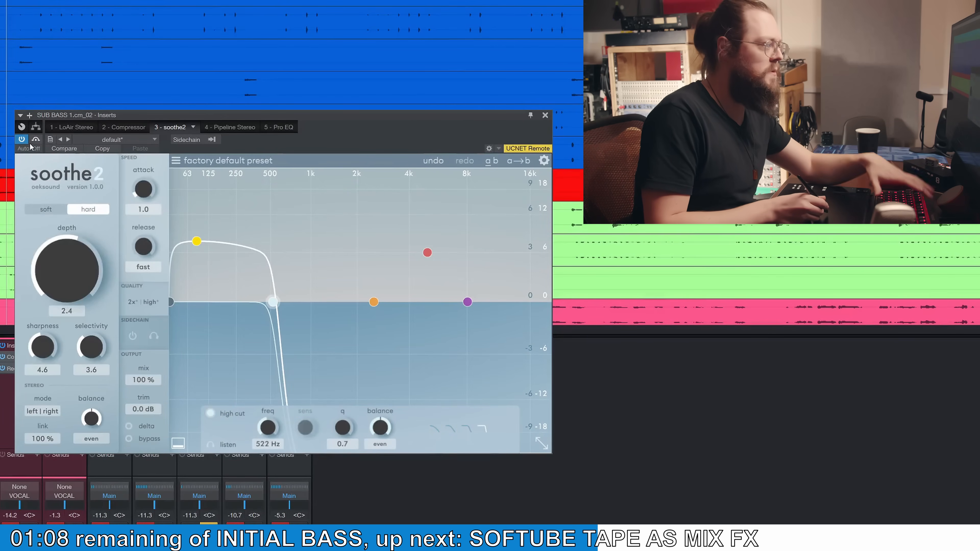
mouse_move(67, 252)
left_mouse_down()
mouse_move(76, 273)
mouse_move(73, 256)
left_mouse_up()
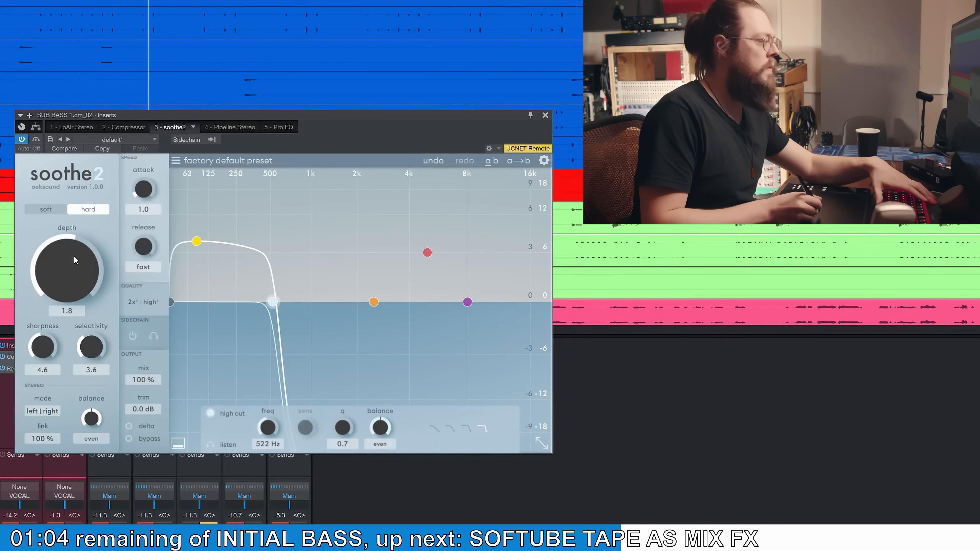
left_click(545, 116)
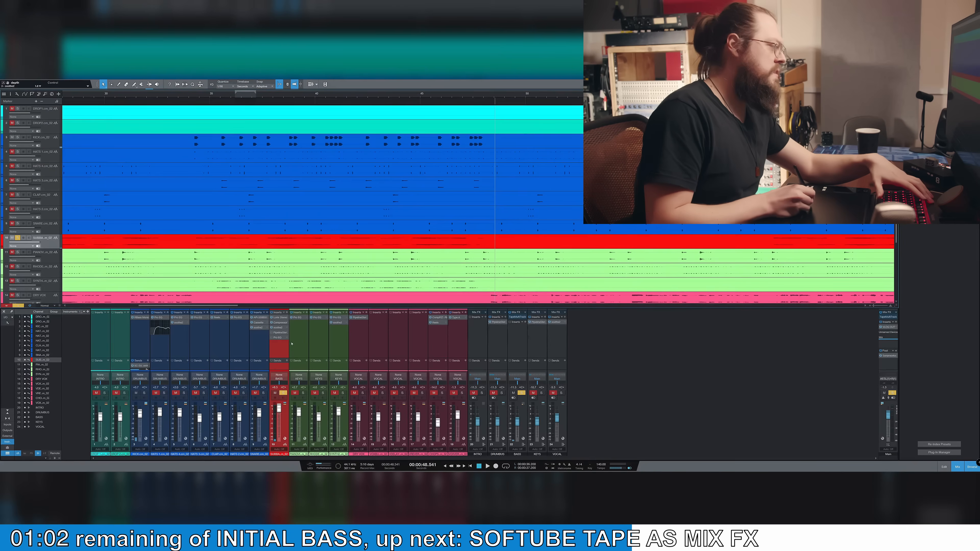
- Open the Pipeline Stereo insert on SUB BASS 1 and review its settings
left_click(273, 333)
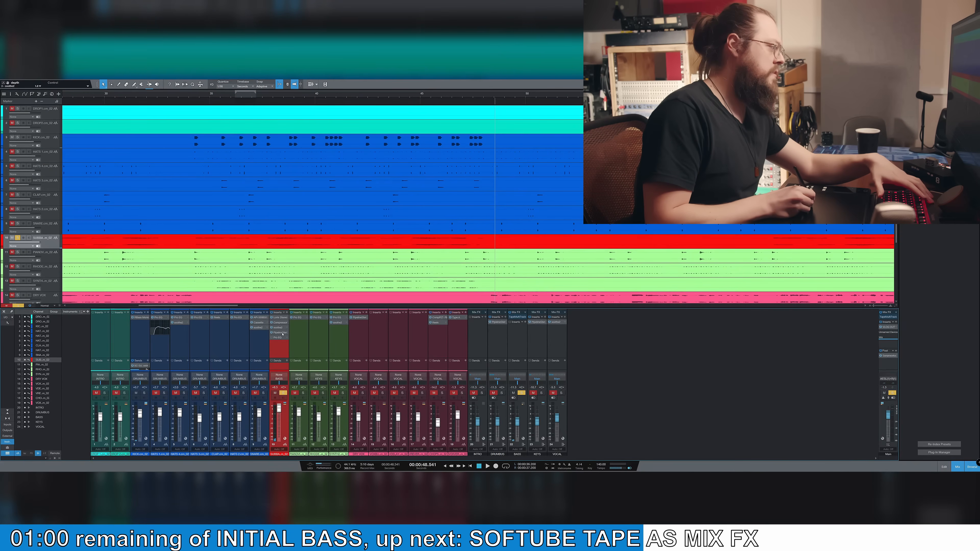
left_click(281, 333)
left_click_drag(472, 232, 445, 234)
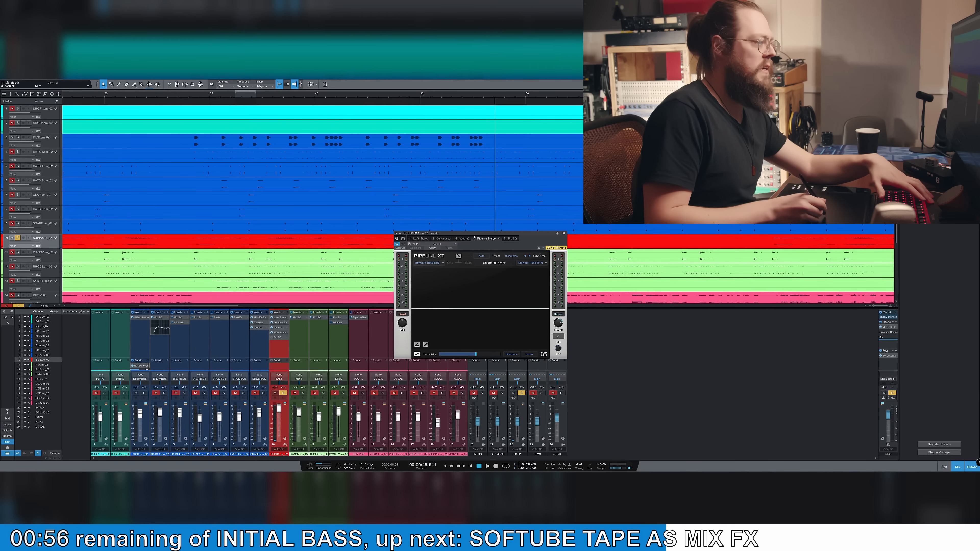
left_click_drag(474, 237, 448, 285)
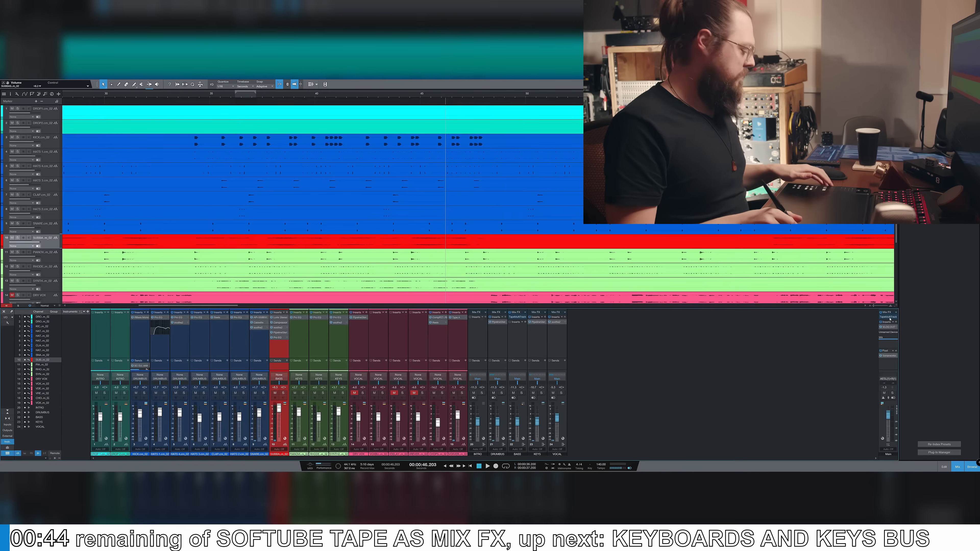
- Review the Tape Multi Track Mix FX on the Main channel and the BASS bus, closing the plug-in when done
left_click(889, 317)
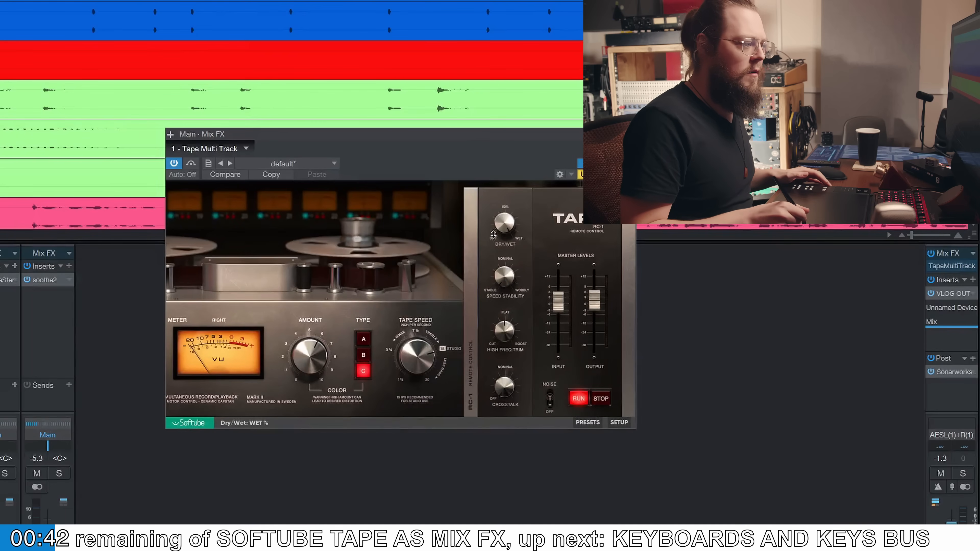
left_click(471, 236)
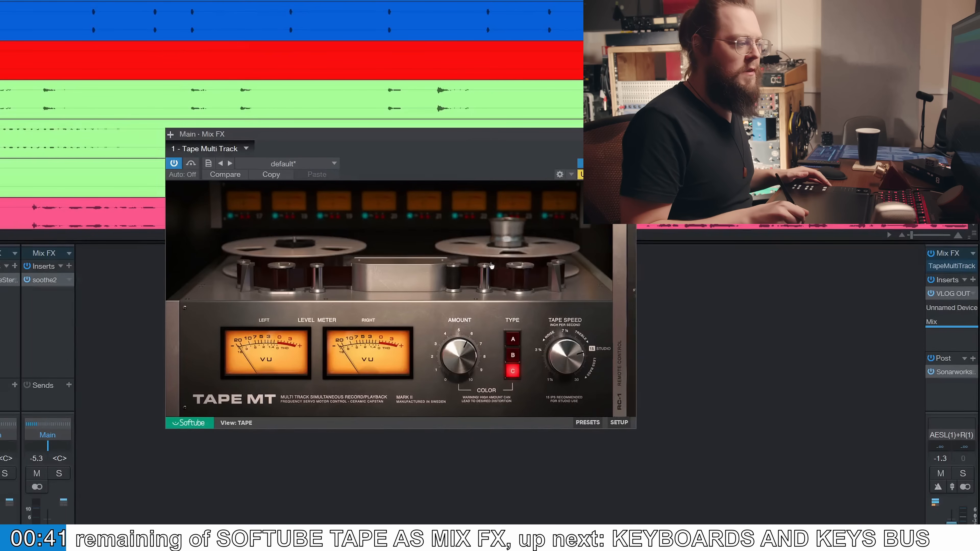
left_click_drag(470, 138, 333, 112)
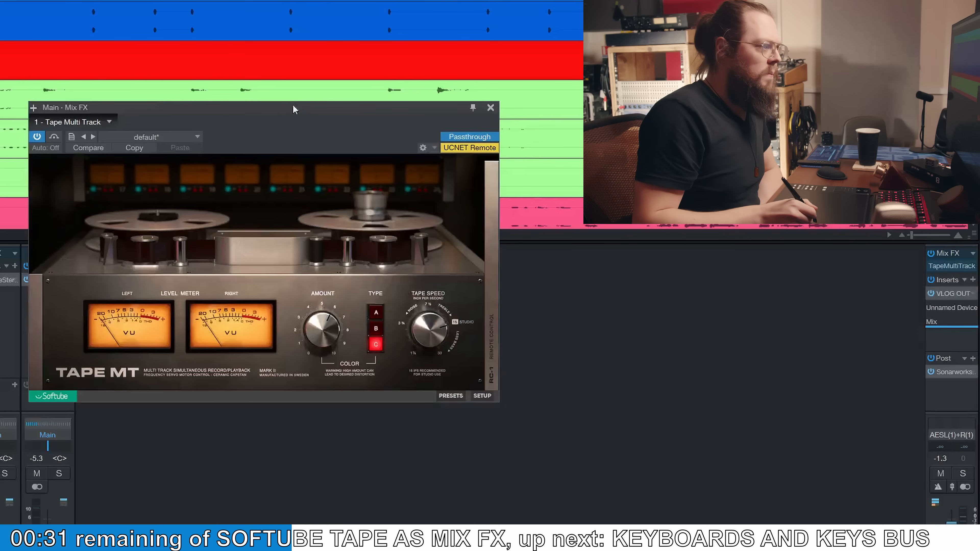
left_click_drag(293, 106, 270, 86)
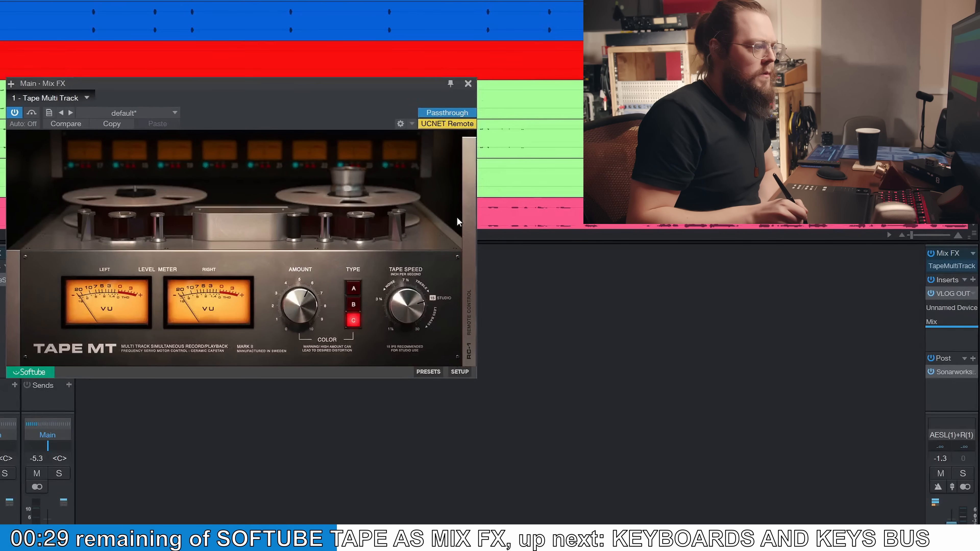
left_click(429, 259)
left_click(429, 259)
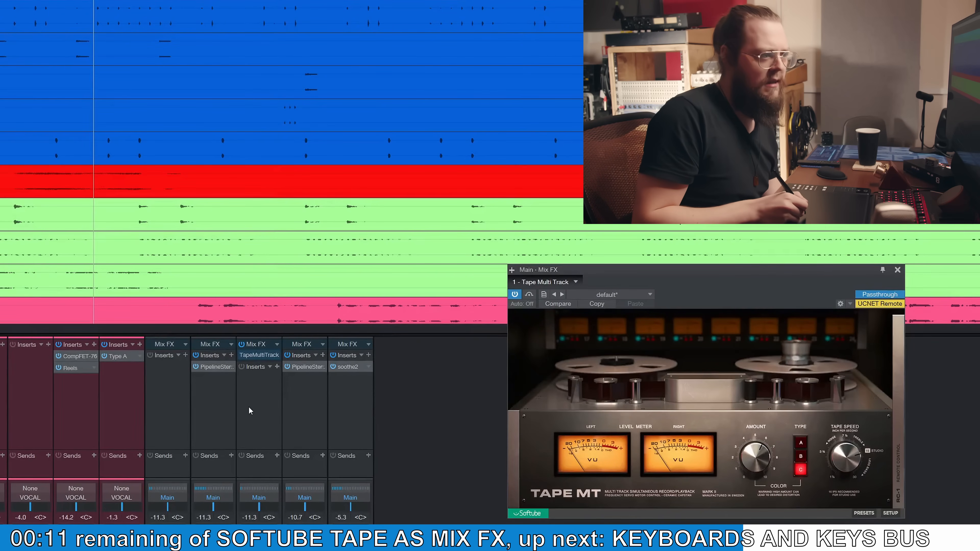
left_click(266, 354)
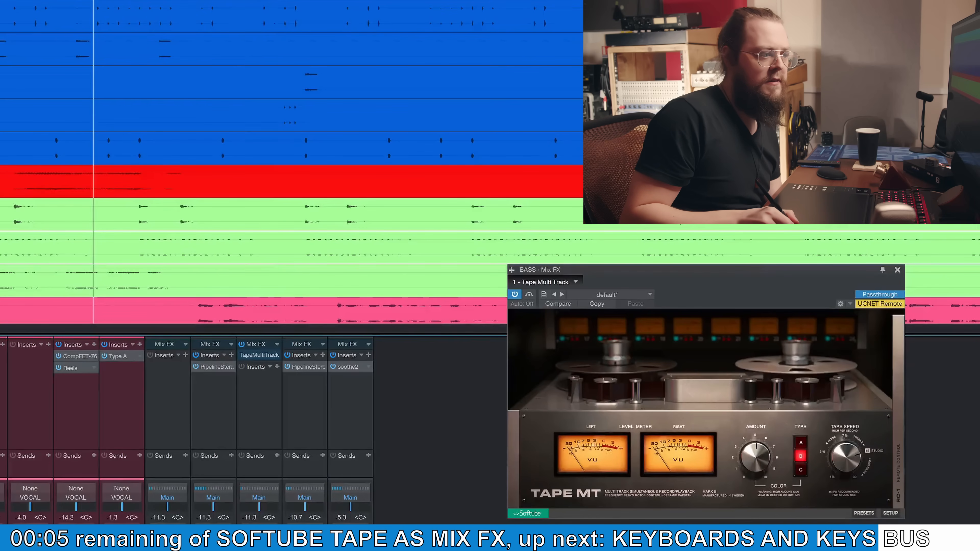
left_click(897, 270)
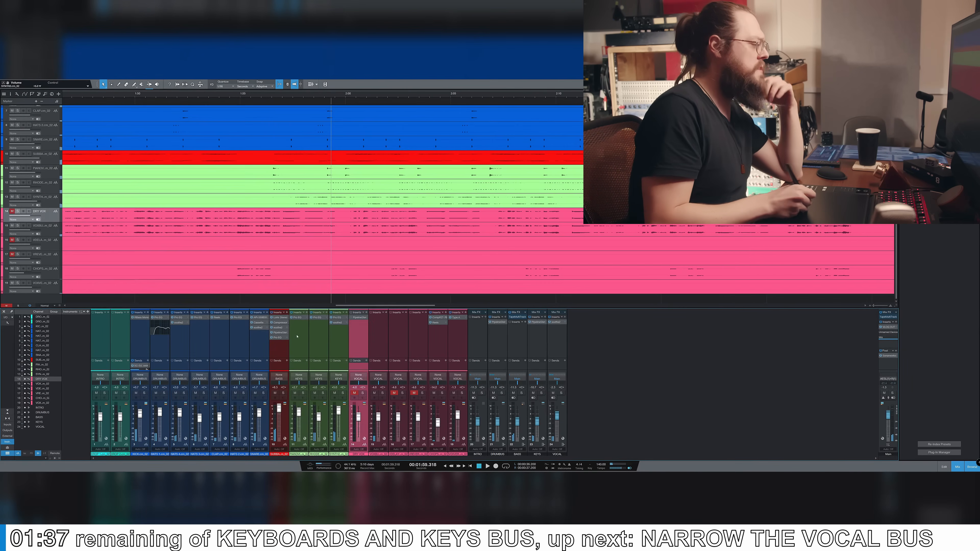
- Solo and play PIANO VINTAGE, lower its Pro EQ low-cut frequency to 166 Hz, stop playback and close the EQ
left_click(302, 348)
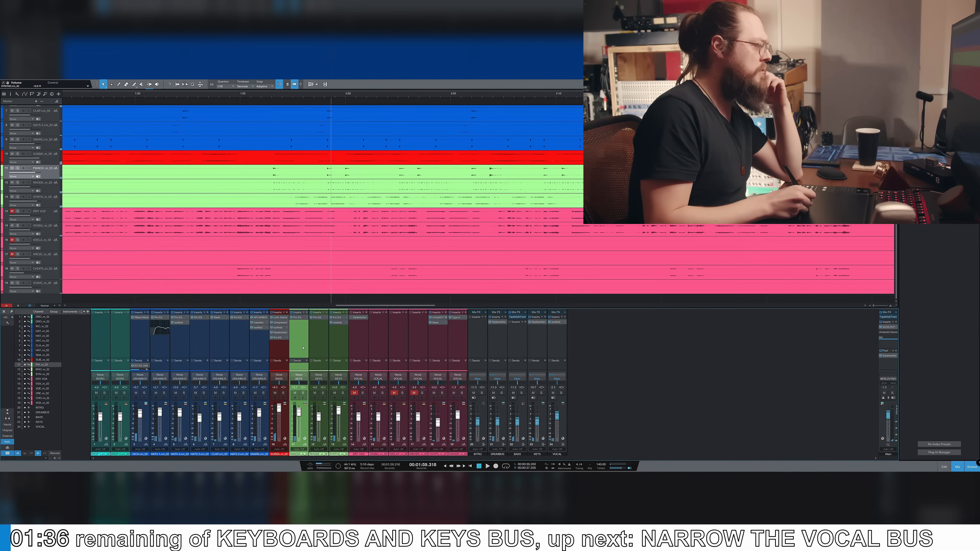
left_click(302, 393)
key("space")
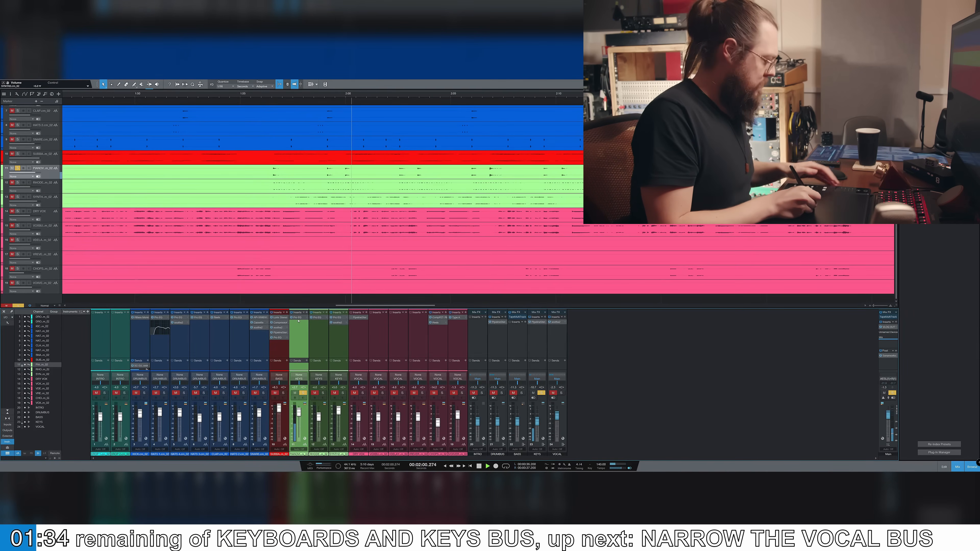
left_click(298, 318)
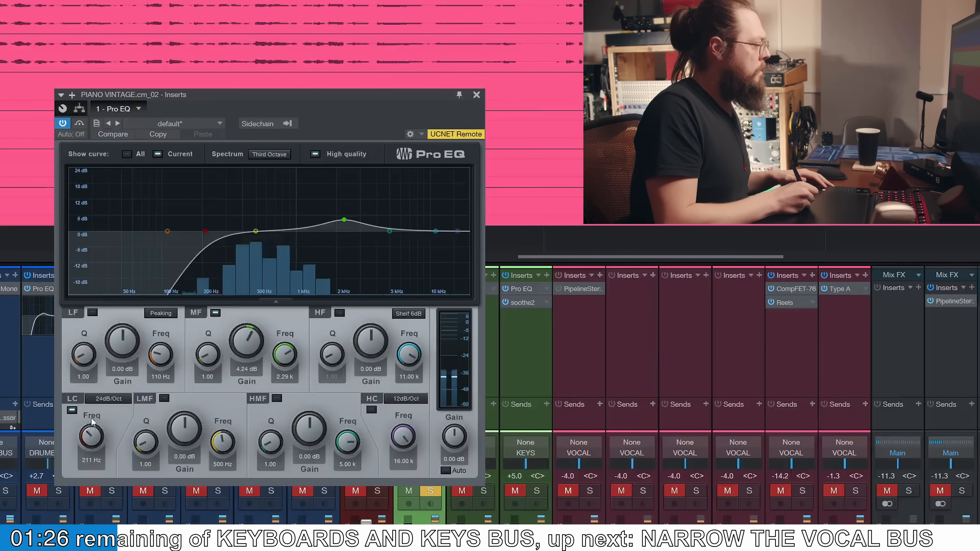
left_click_drag(92, 418, 91, 425)
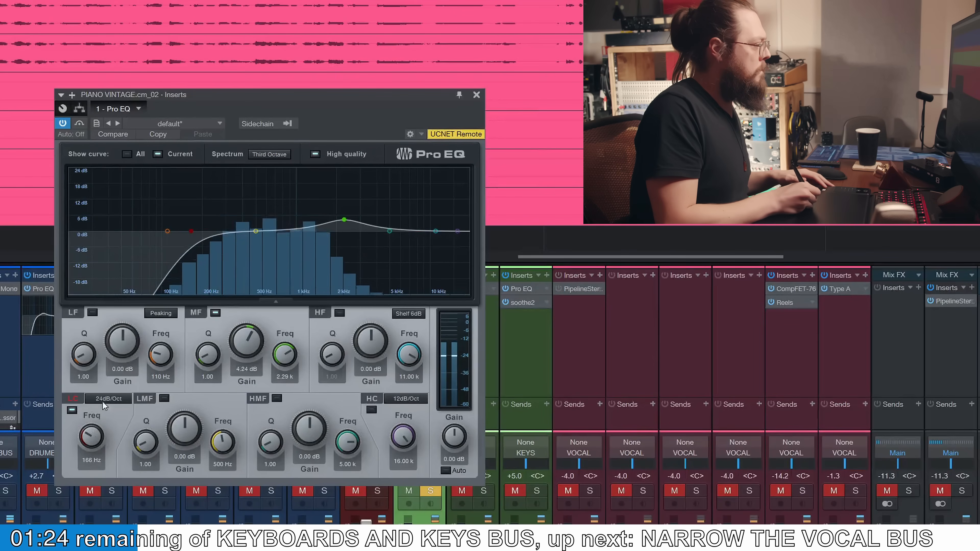
key("space")
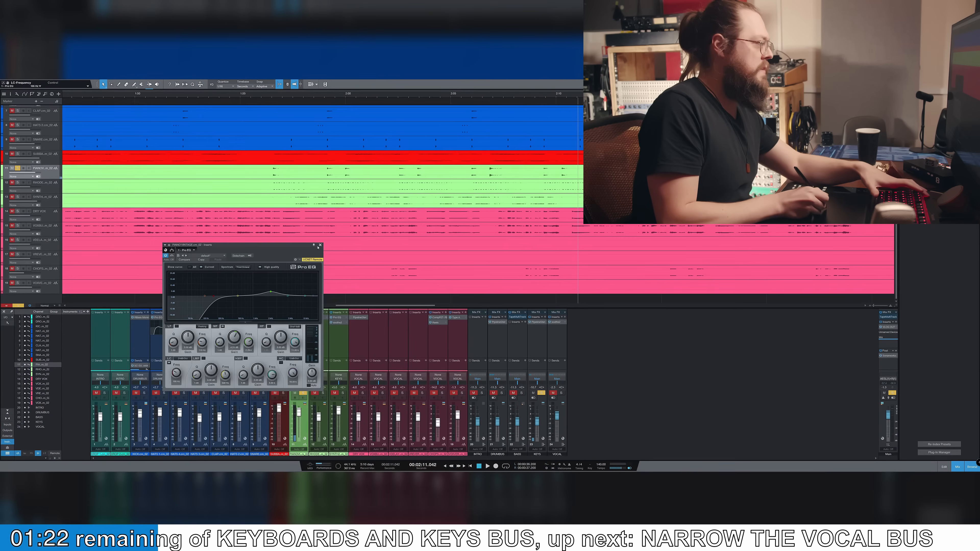
left_click(319, 246)
- Open the Pro EQ on RHODES, start playback and compare the sound with the EQ bypassed and active
left_click(319, 317)
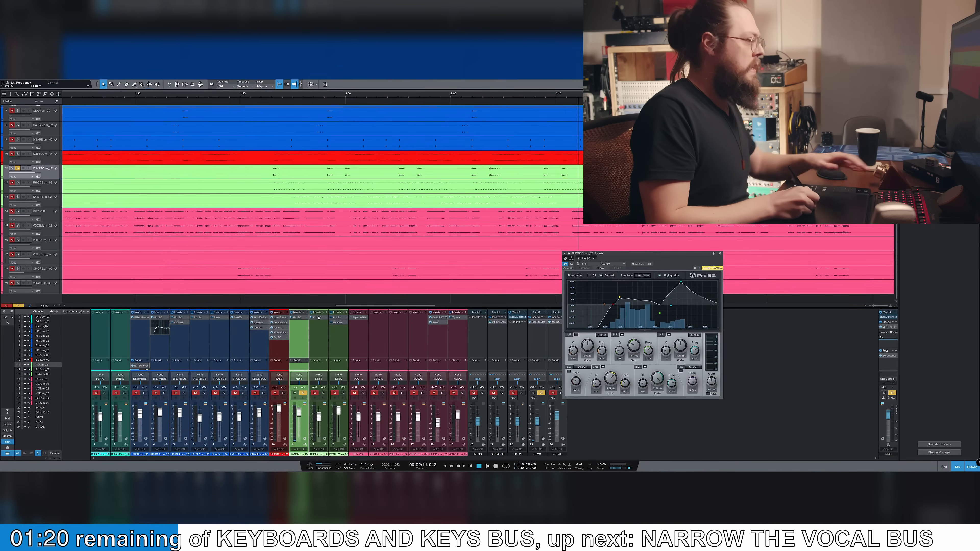
left_click_drag(584, 266, 574, 267)
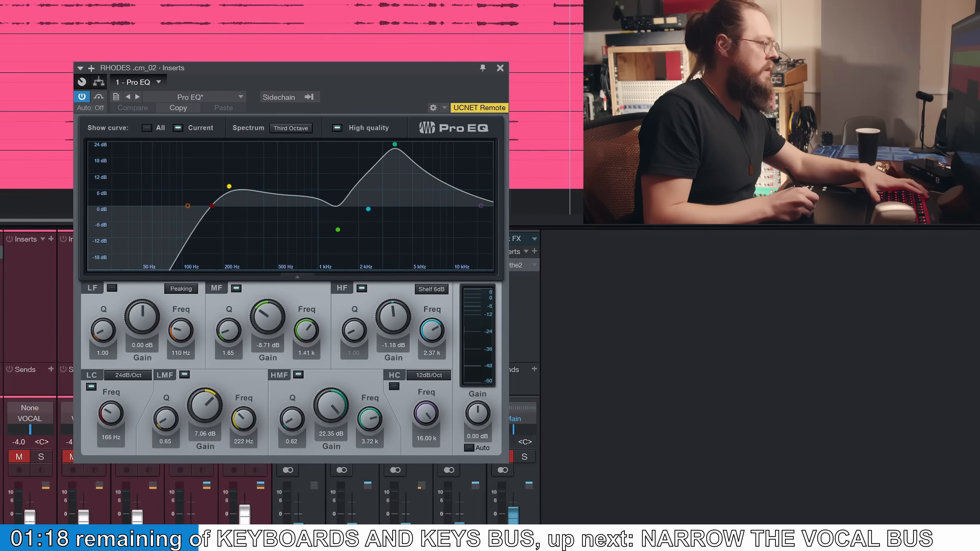
key("space")
left_click(99, 97)
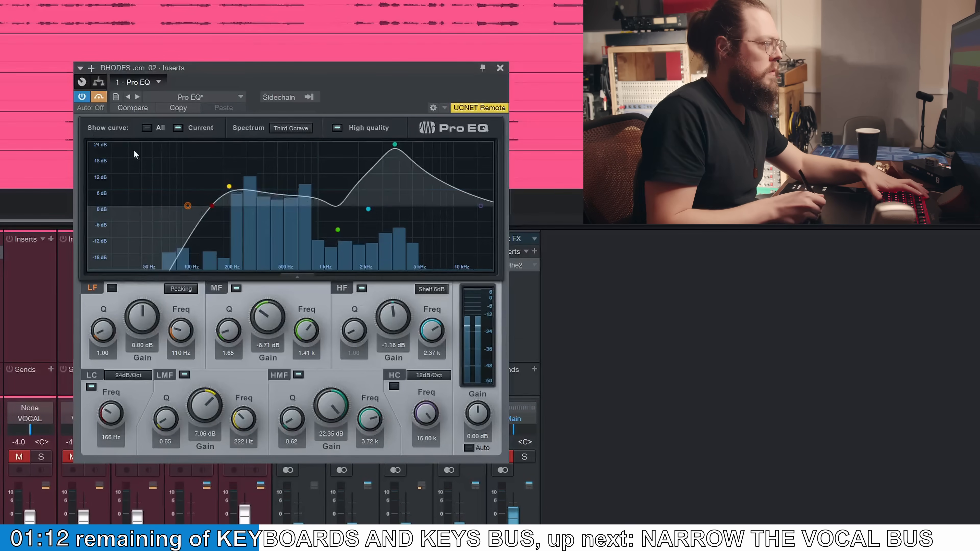
left_click(101, 97)
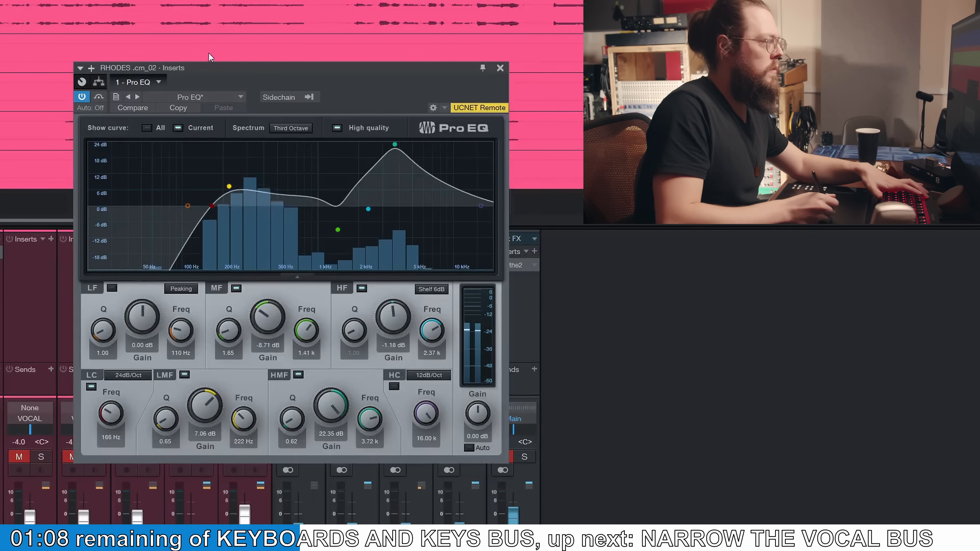
- Set the low-mid band of the RHODES Pro EQ to 8.71 dB at 215 Hz, stop playback and close the EQ
left_click_drag(232, 188, 229, 184)
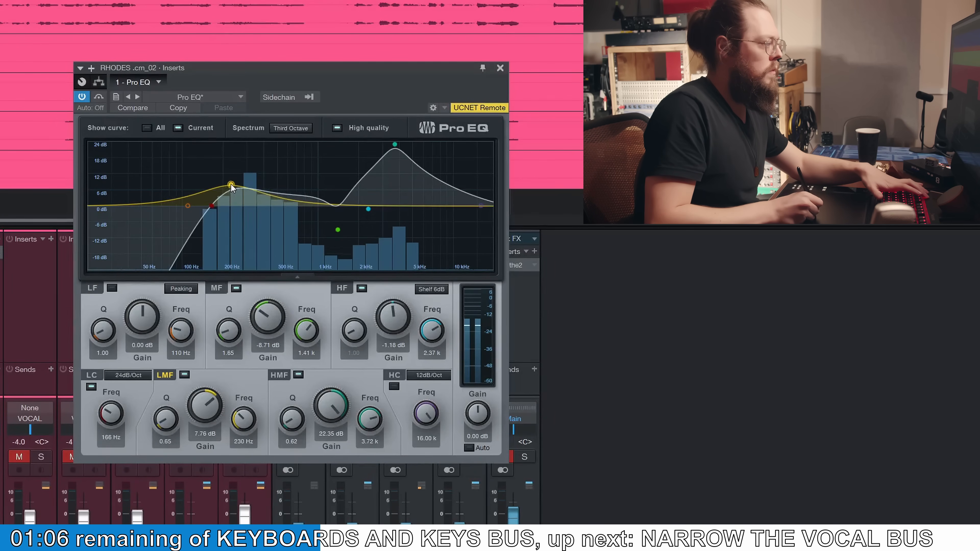
key("space")
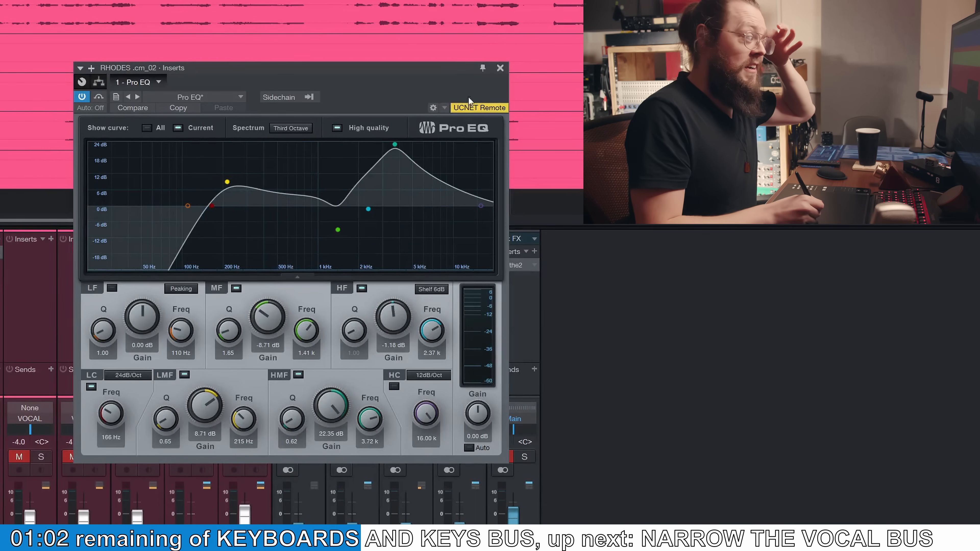
left_click(504, 68)
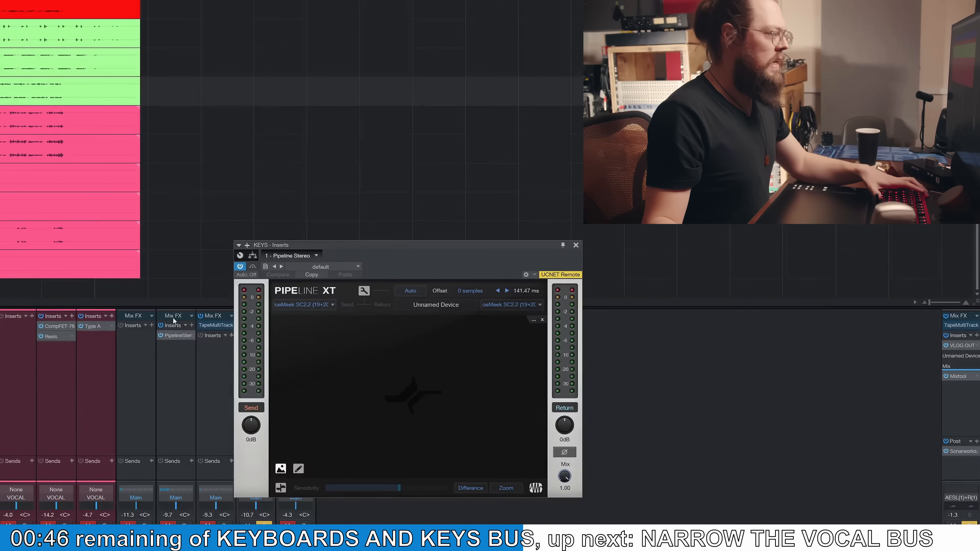
- Compare the KEYS bus with its Pipeline Stereo insert bypassed and active, set the return gain to +2.0 dB and close the plug-in
left_click(238, 267)
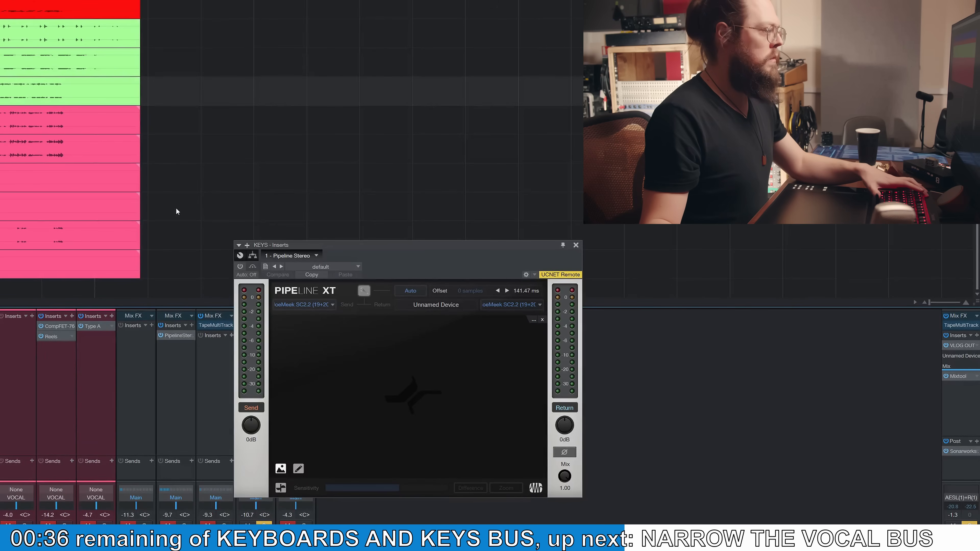
left_click(241, 268)
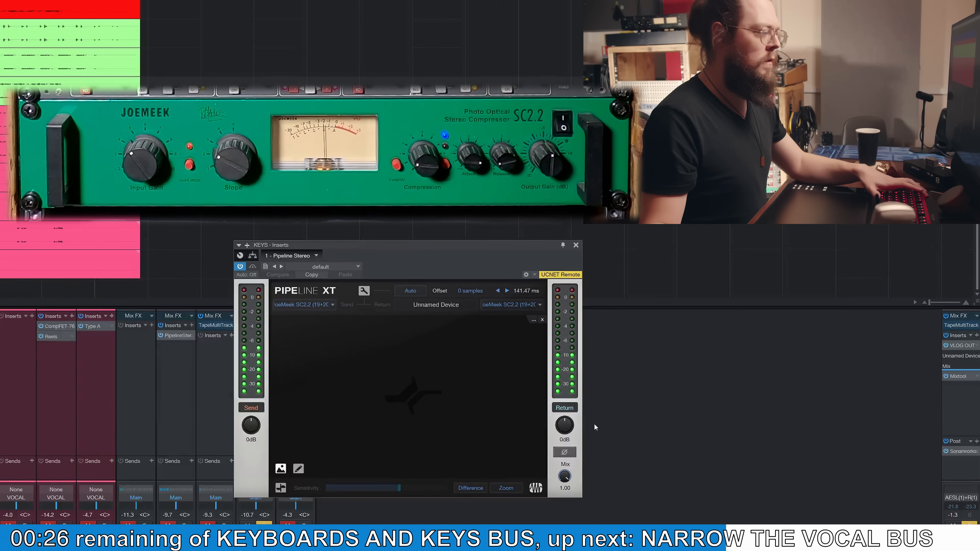
left_click_drag(565, 431, 566, 424)
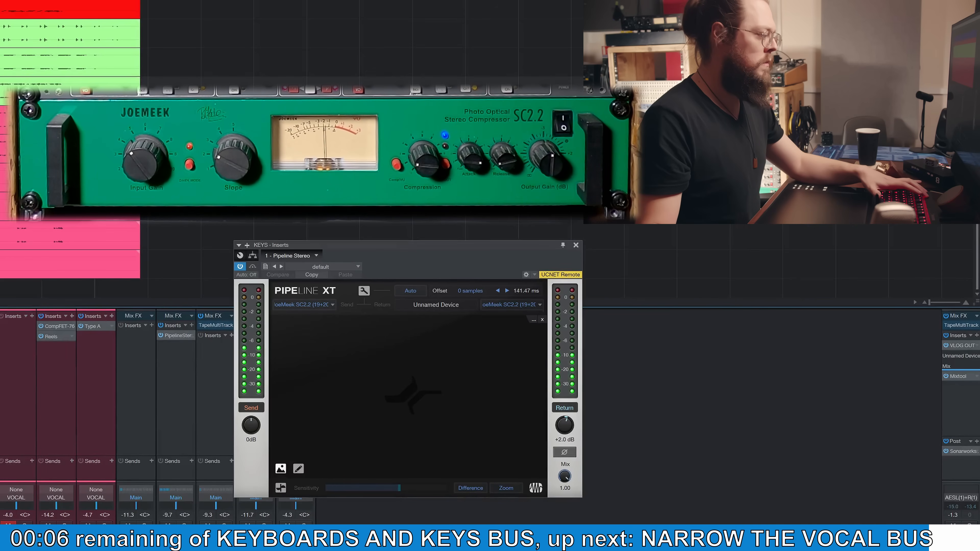
left_click(576, 245)
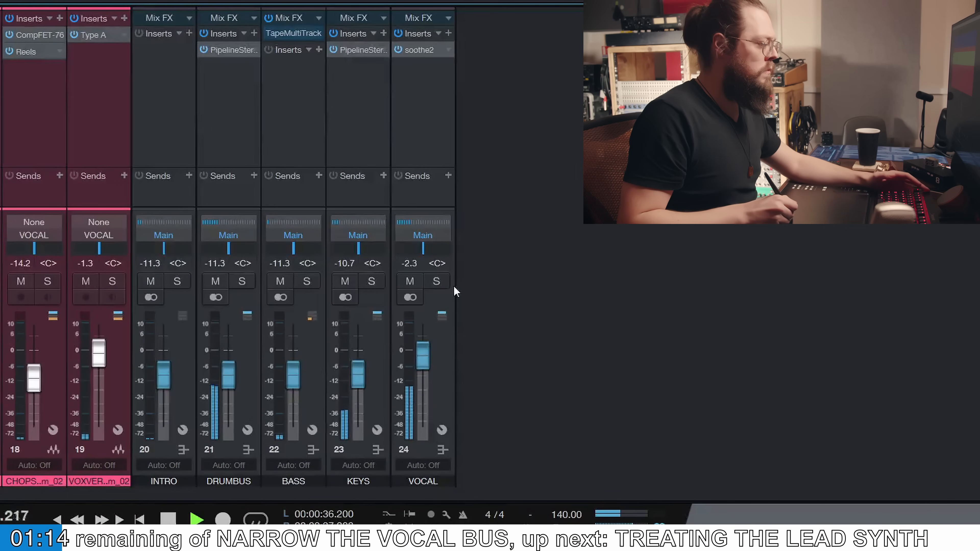
- Compare the VOCAL bus in mono and stereo during playback, leaving it in stereo and stopping playback when done
left_click(427, 134)
left_click(413, 298)
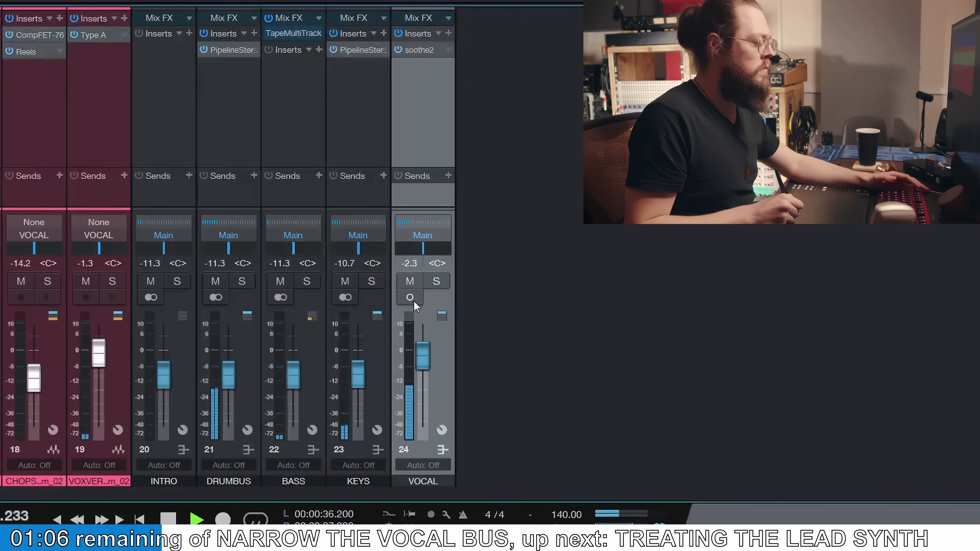
left_click(414, 300)
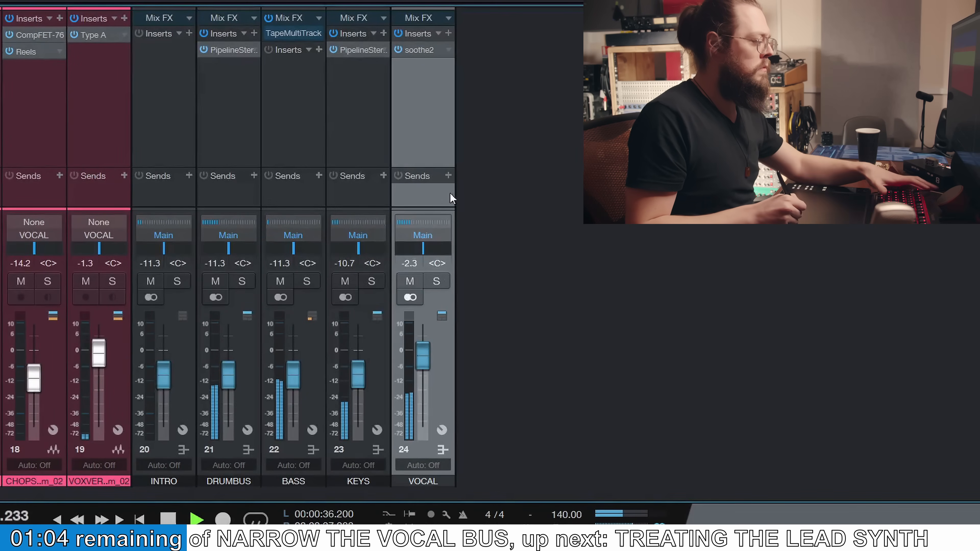
left_click(417, 301)
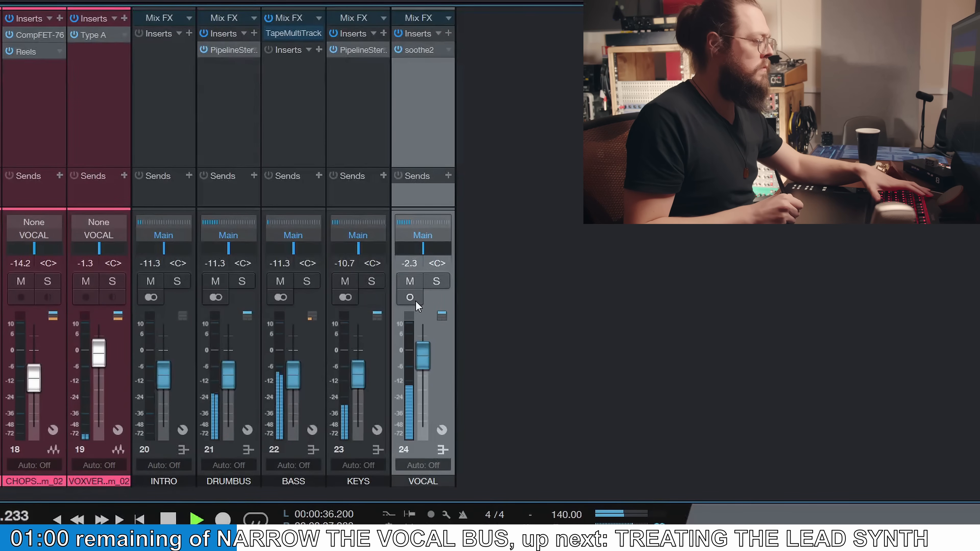
left_click(416, 300)
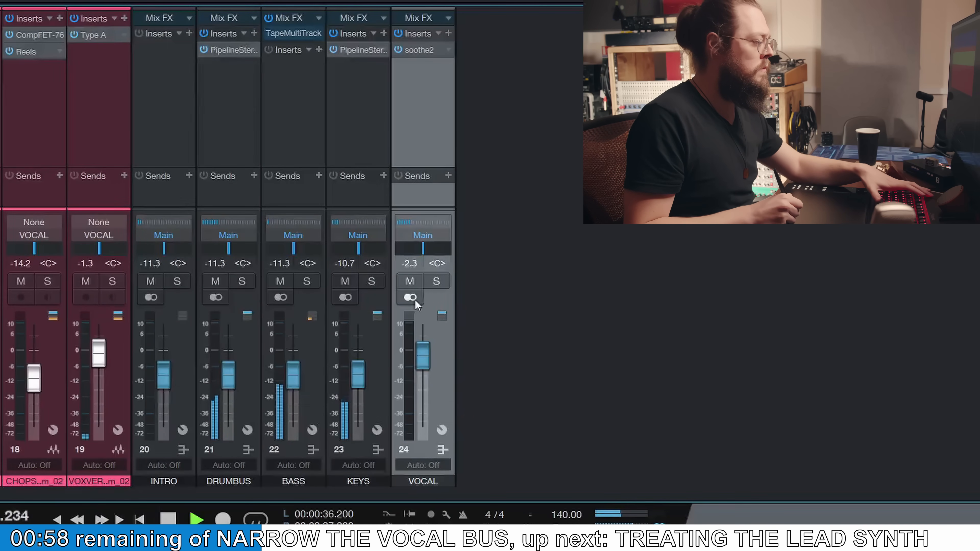
key("space")
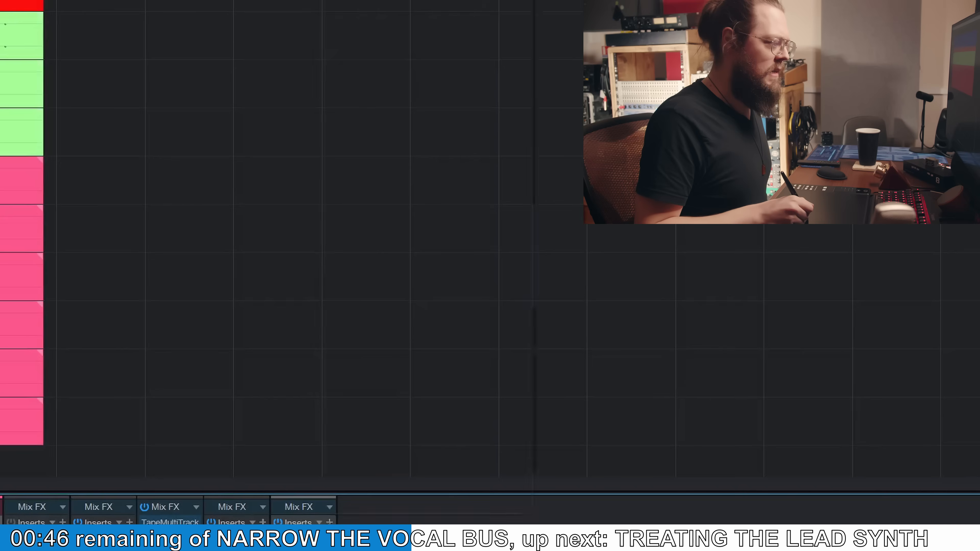
- Insert the Waves AR TG Mastering Stereo plug-in on the VOCAL bus after soothe2
left_click(448, 33)
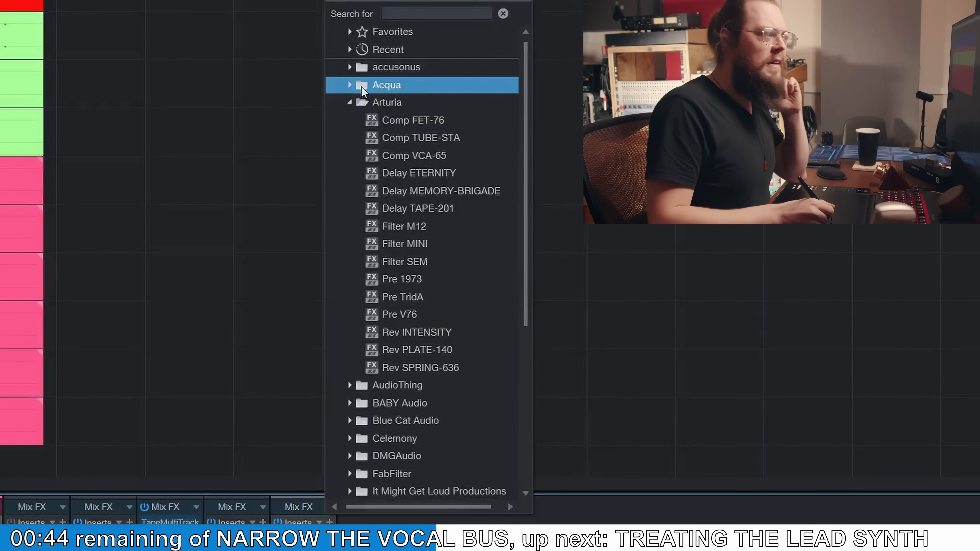
left_click(350, 102)
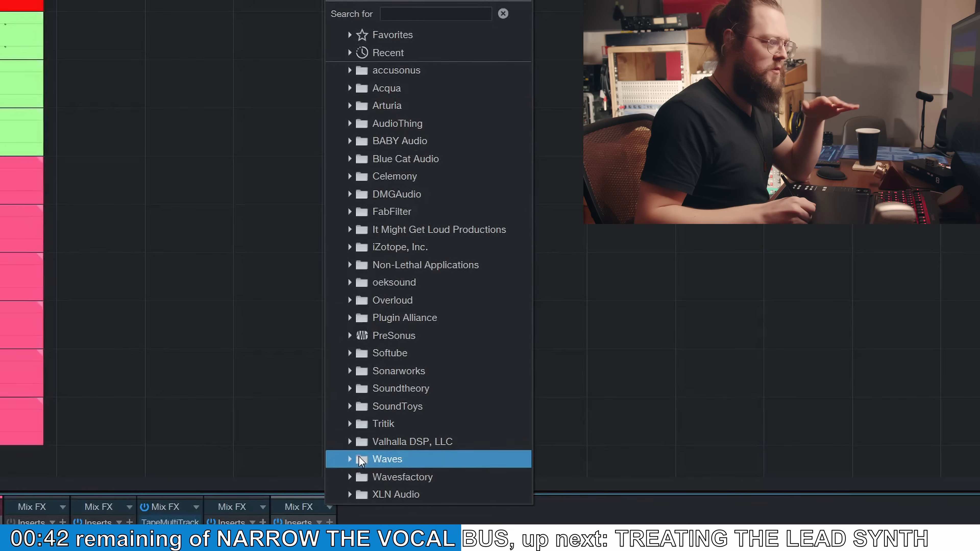
left_click(404, 459)
scroll(429, 417, "down", 8)
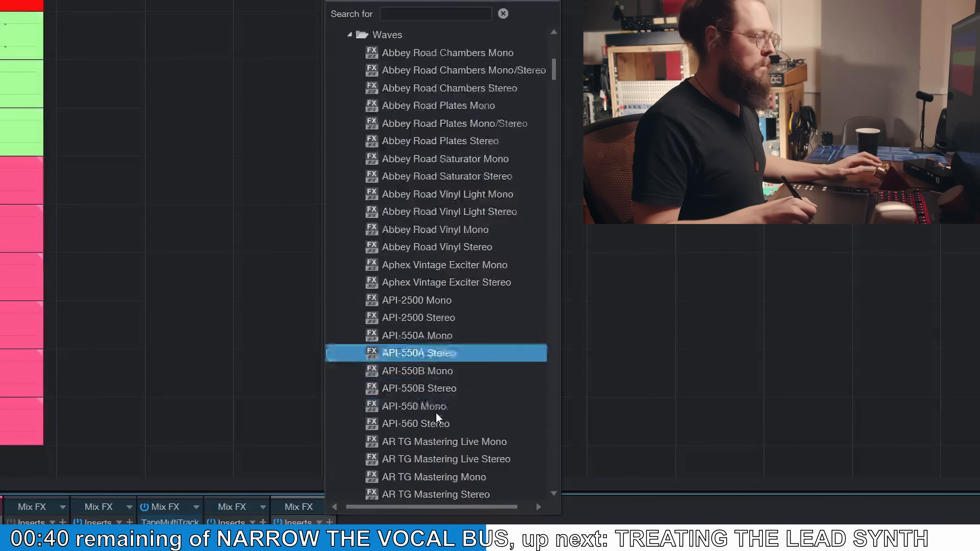
scroll(436, 277, "down", 2)
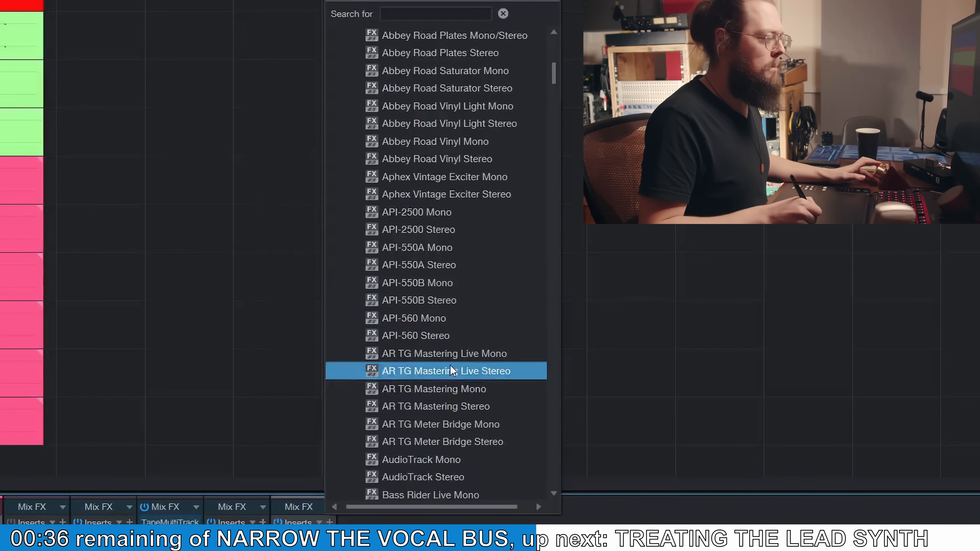
left_click(439, 406)
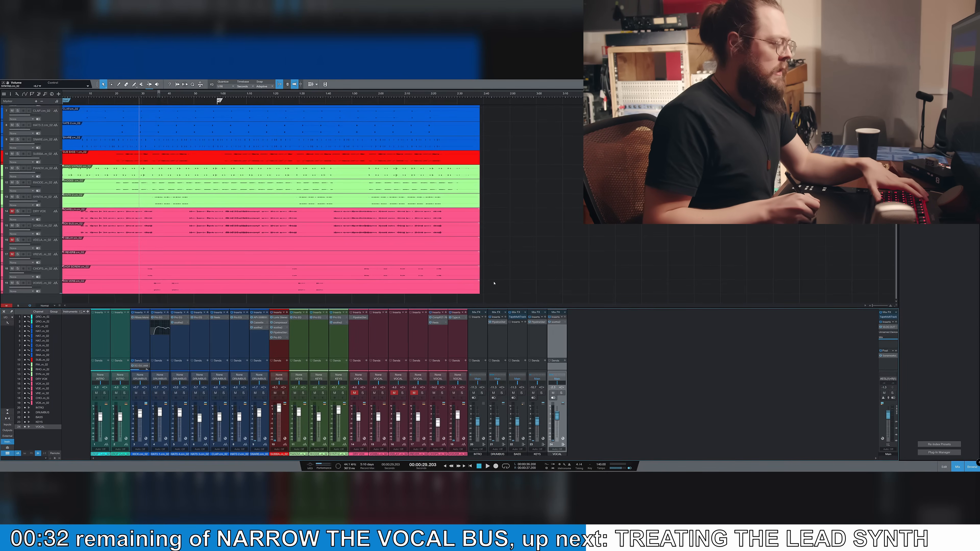
left_click_drag(583, 255, 511, 247)
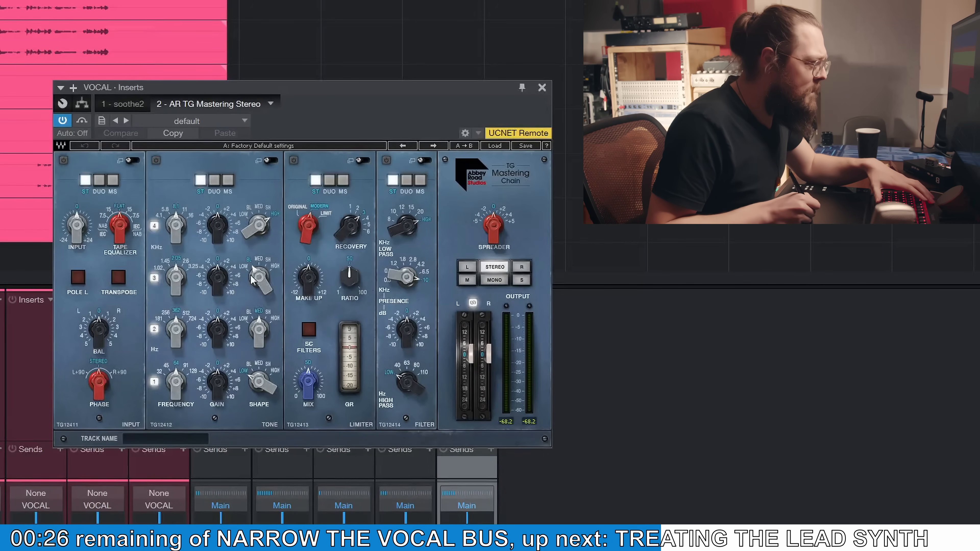
- Switch the AR TG Mastering input section to MS and adjust its mid/side balance during playback, trying 5.00 and -2.20
left_click(113, 181)
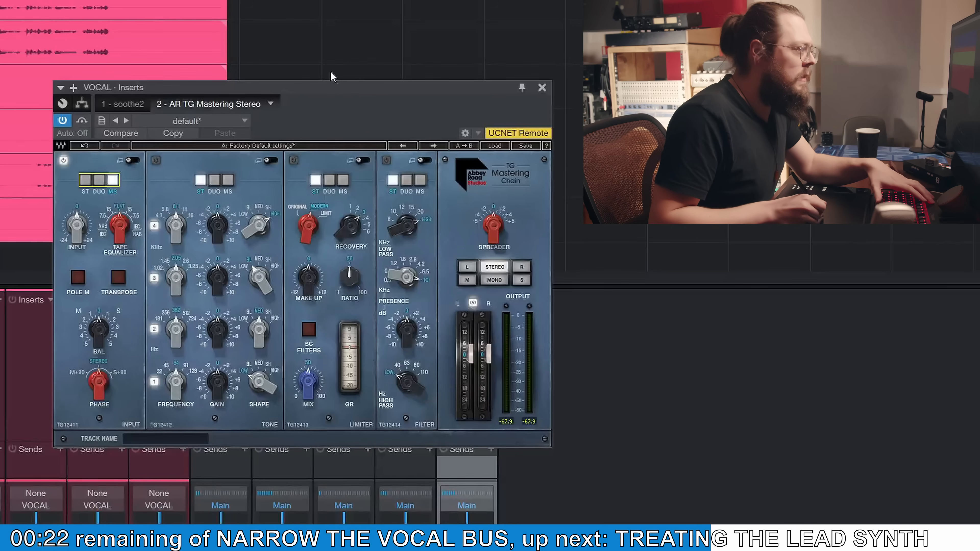
left_click_drag(253, 92, 543, 115)
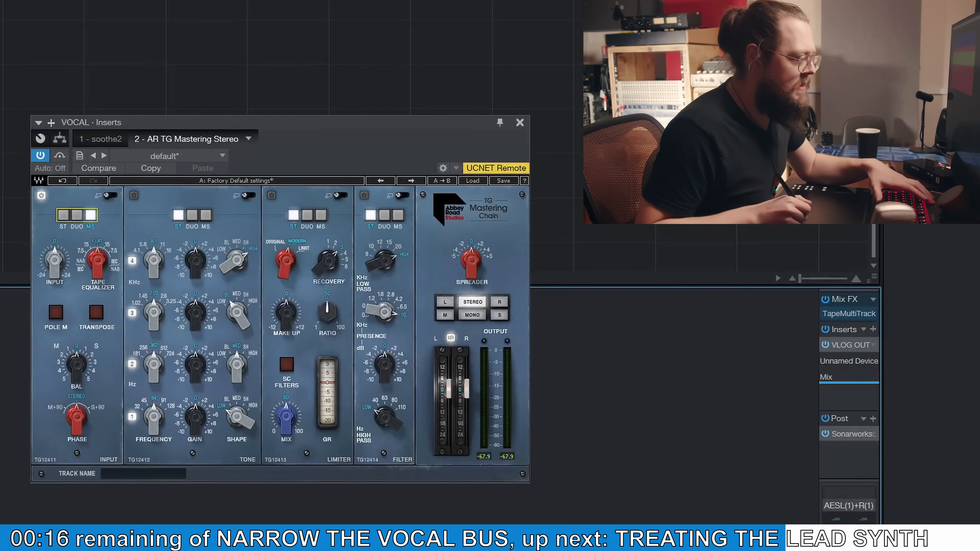
key("space")
left_click_drag(81, 368, 232, 39)
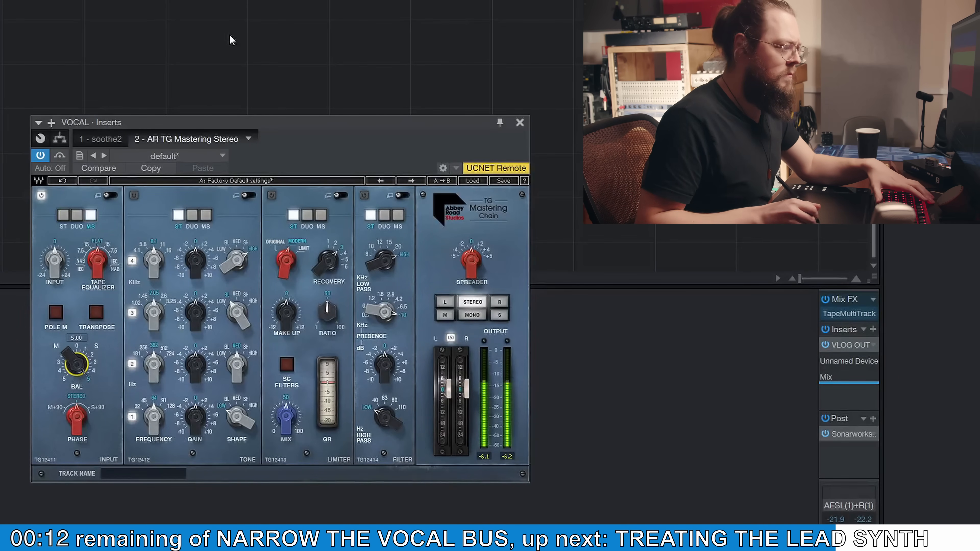
mouse_move(77, 363)
left_mouse_down()
mouse_move(76, 381)
mouse_move(77, 366)
left_mouse_up()
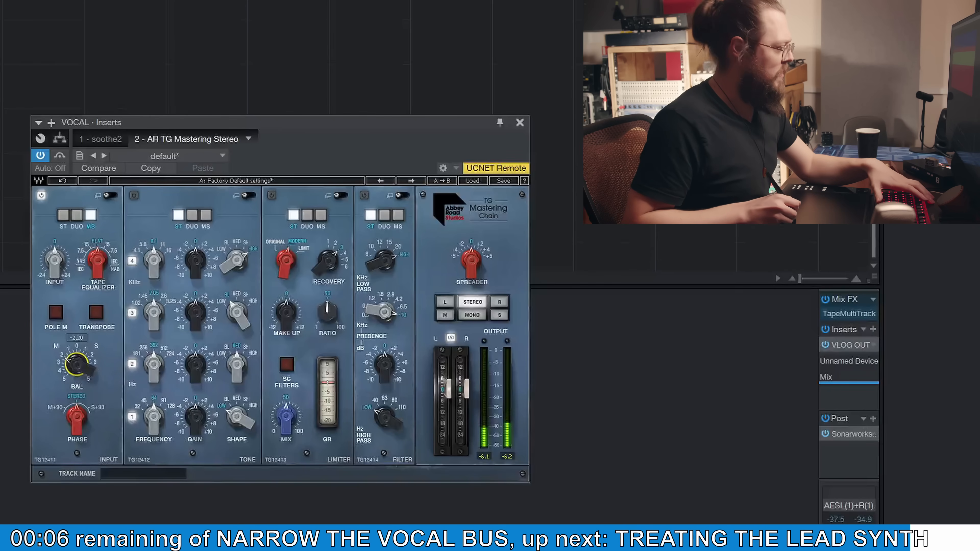
key("space")
left_click_drag(81, 361, 107, 202)
left_click_drag(79, 364, 79, 431)
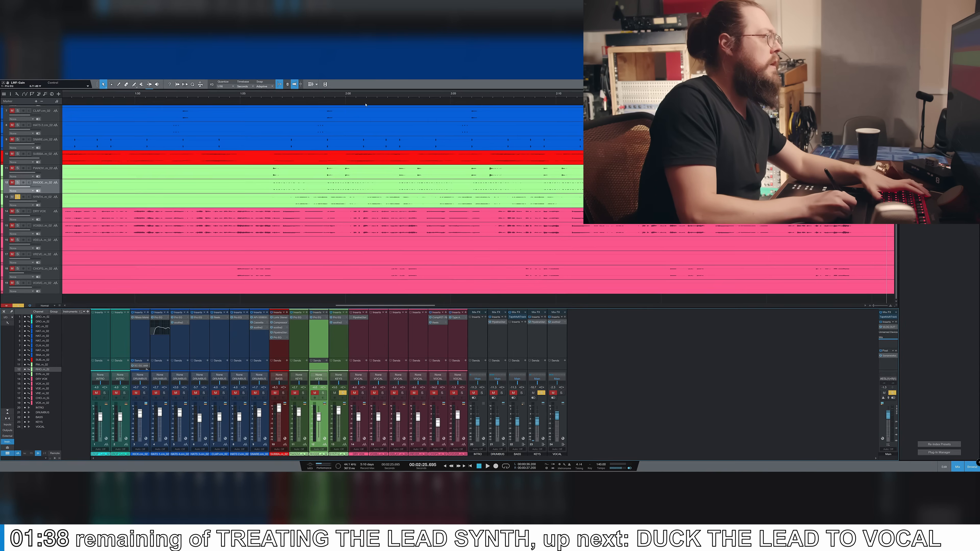
- While playing the soloed SYNTH 2, boost its Pro EQ mid band about 3.8 dB near 4.3 kHz, adjust the output gain, unsolo and close the EQ
left_click(380, 96)
key("space")
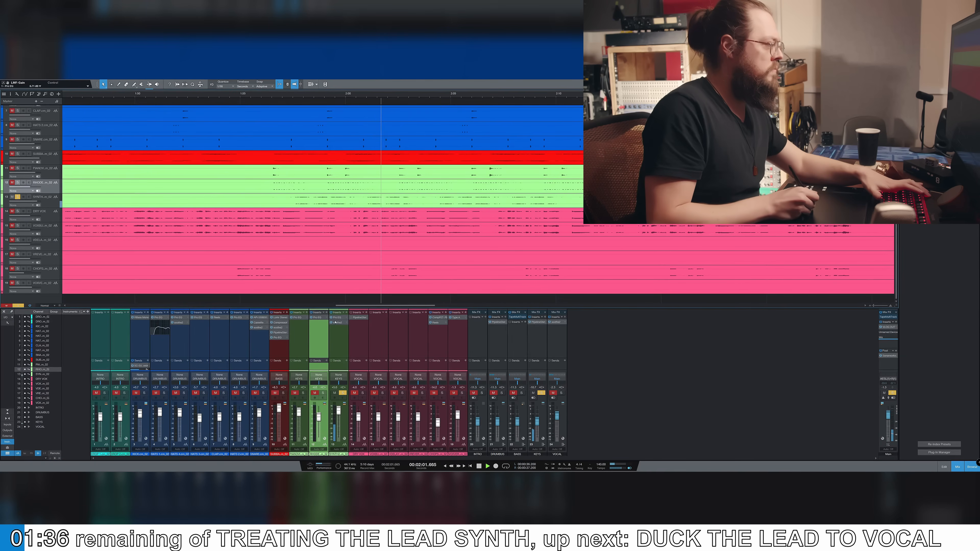
left_click(338, 323)
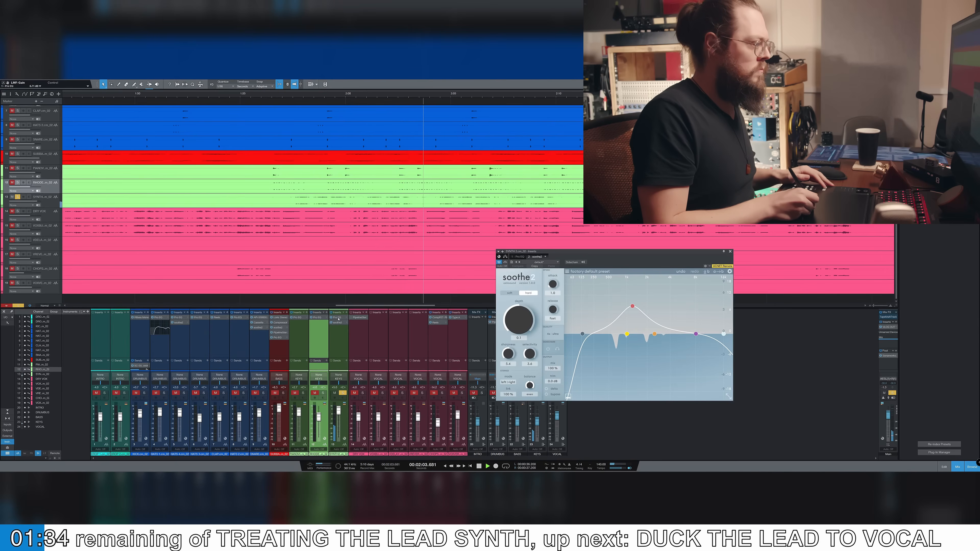
left_click(338, 317)
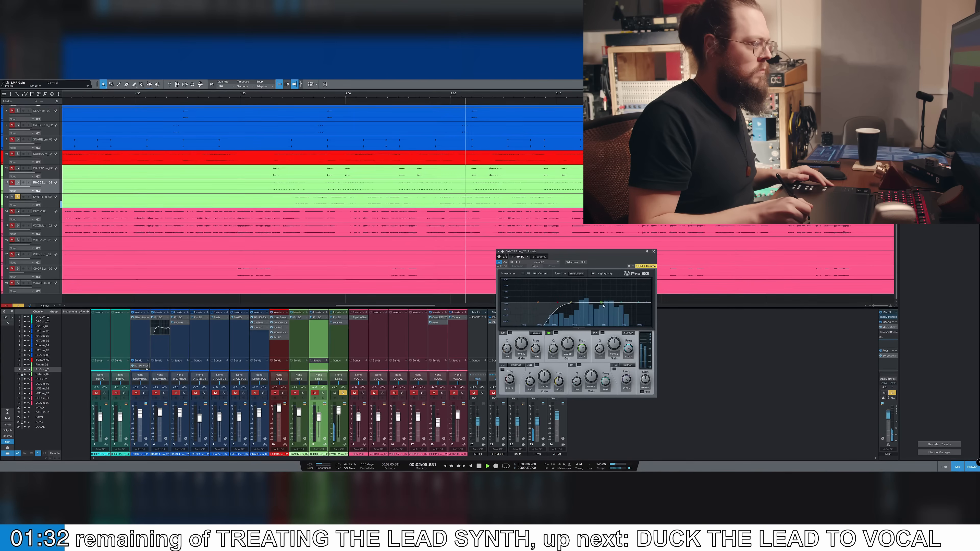
left_click_drag(602, 303, 621, 299)
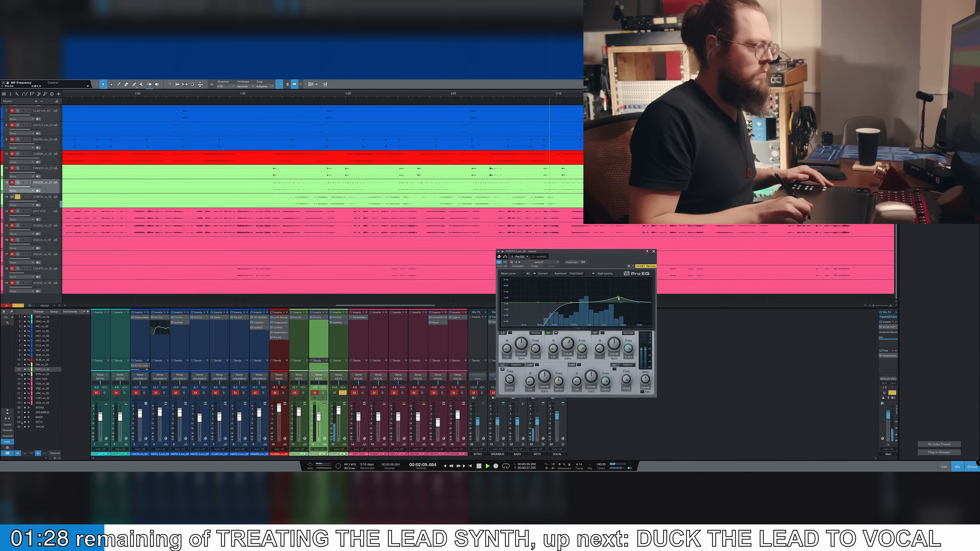
left_click(572, 306)
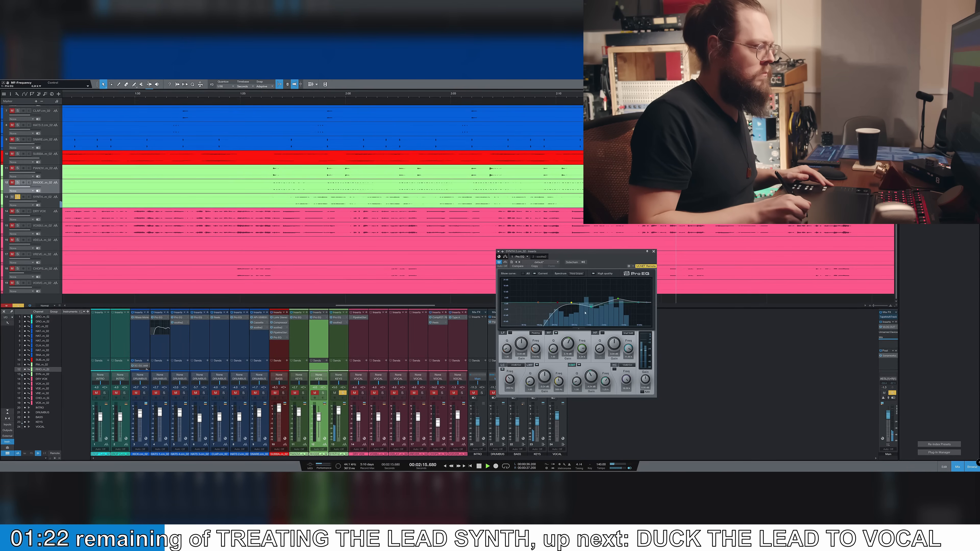
left_click_drag(646, 378, 646, 378)
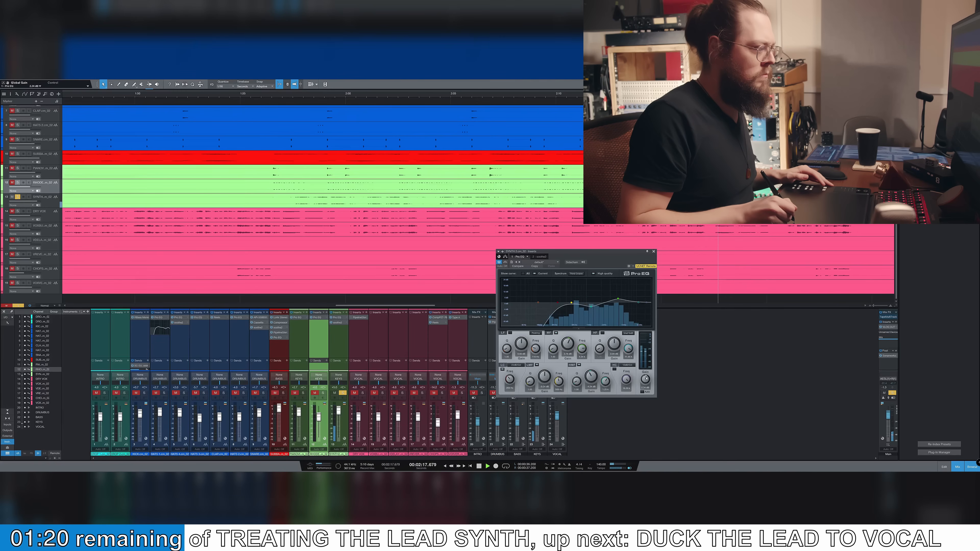
left_click(342, 393)
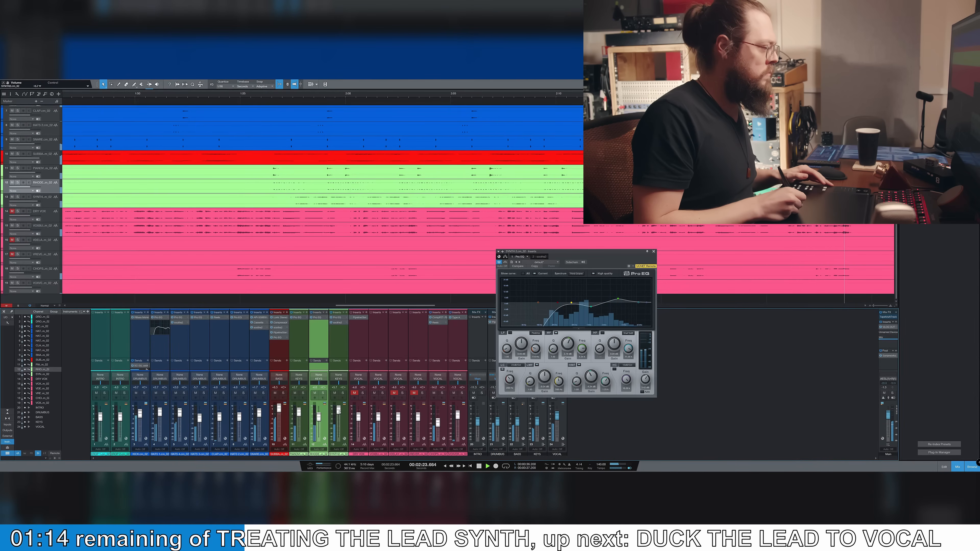
left_click(654, 252)
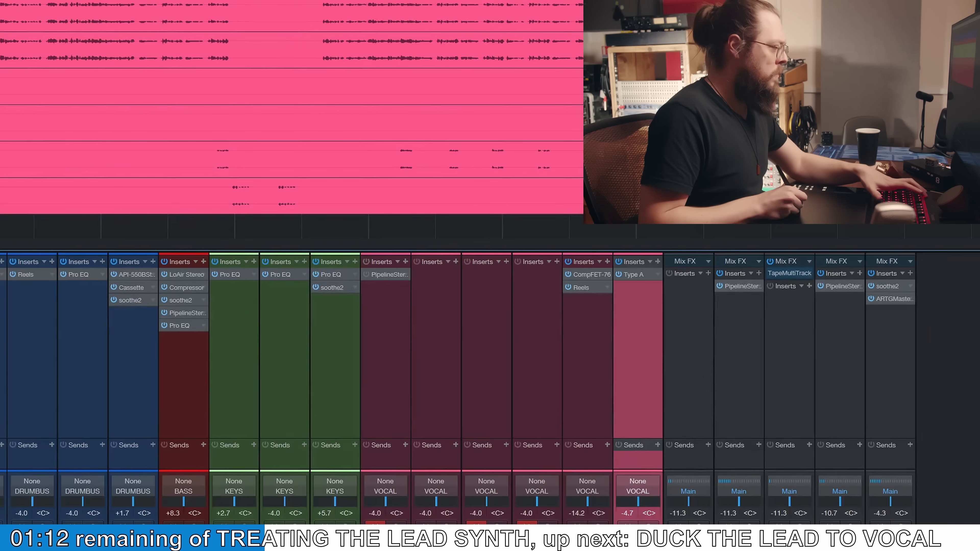
- Solo SYNTH 2, copy the AR TG Mastering insert from the VOCAL bus onto it and adjust the mid/side balance
left_click(345, 526)
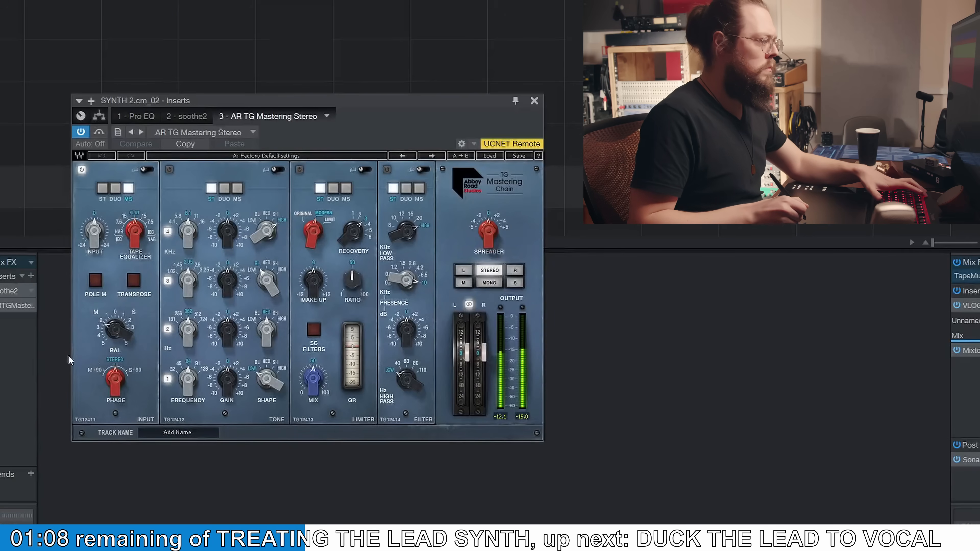
left_click_drag(121, 330, 116, 335)
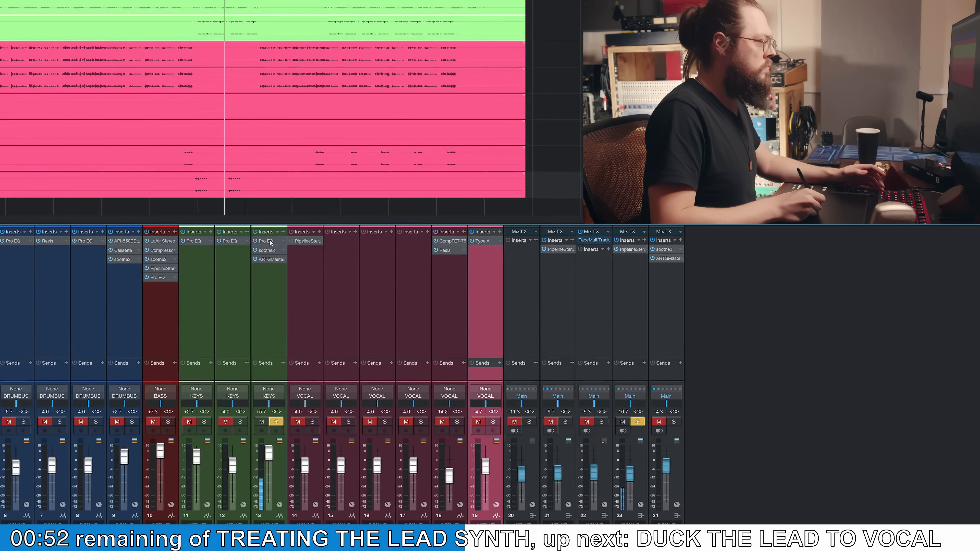
- In SYNTH 2's soothe2, set band 3 to 12 dB at 2.3 kHz, depth 1.6, sharpness 4.2 and attack 0.2, and close the plug-in
left_click(270, 251)
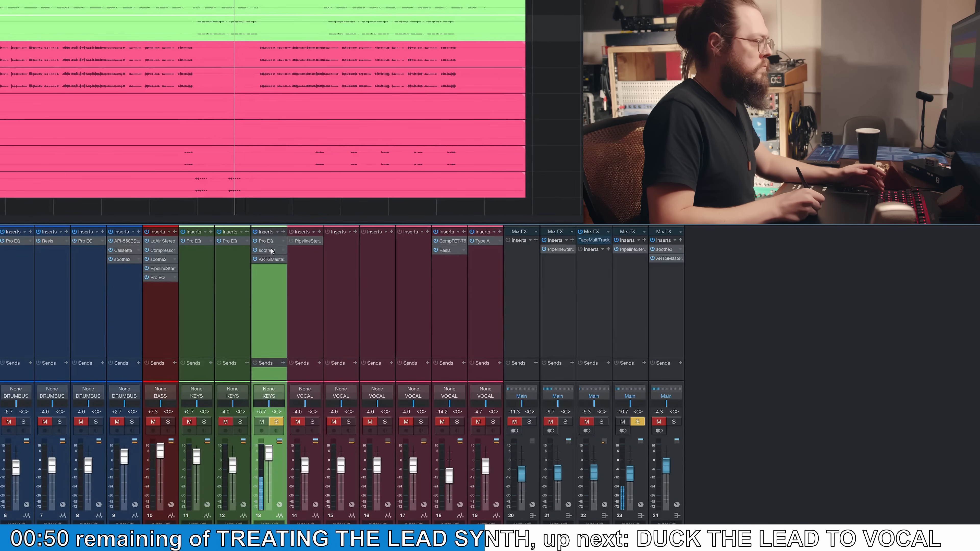
double_click(270, 251)
left_click_drag(353, 227, 387, 192)
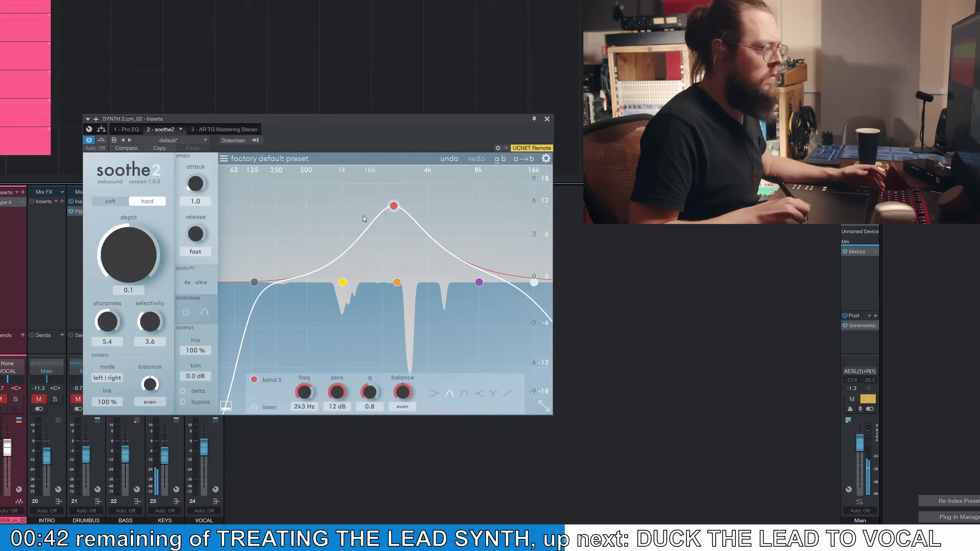
mouse_move(131, 270)
left_mouse_down()
mouse_move(143, 255)
mouse_move(140, 272)
left_mouse_up()
left_click_drag(108, 322, 109, 333)
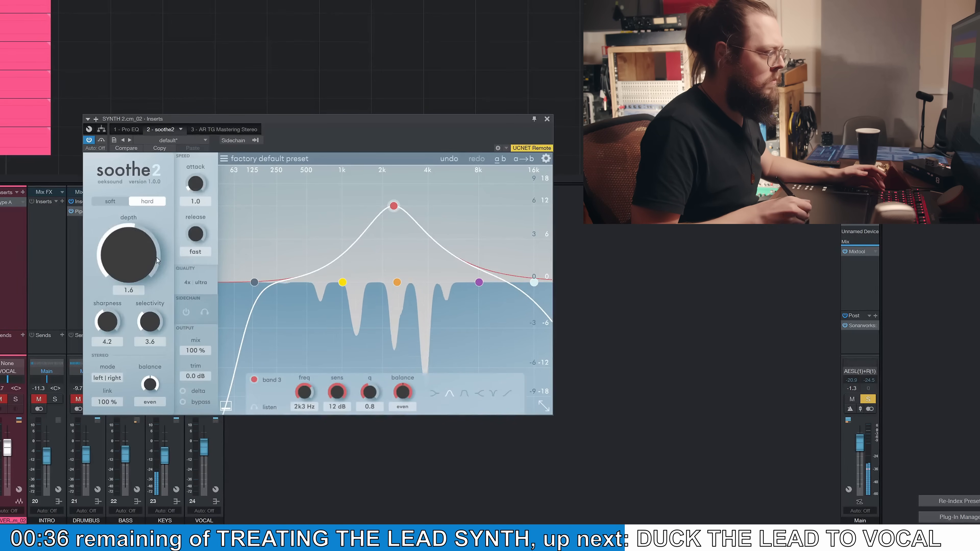
left_click_drag(198, 185, 196, 198)
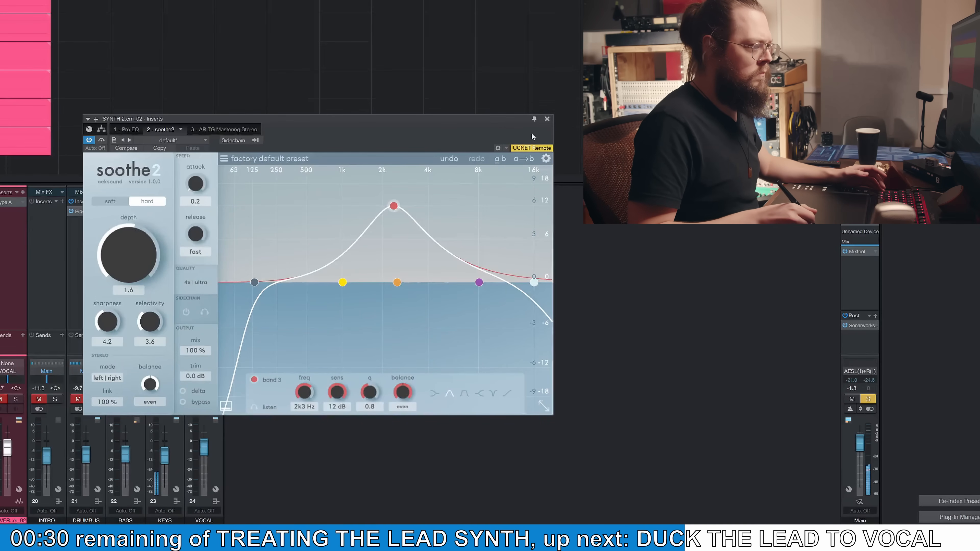
left_click(546, 119)
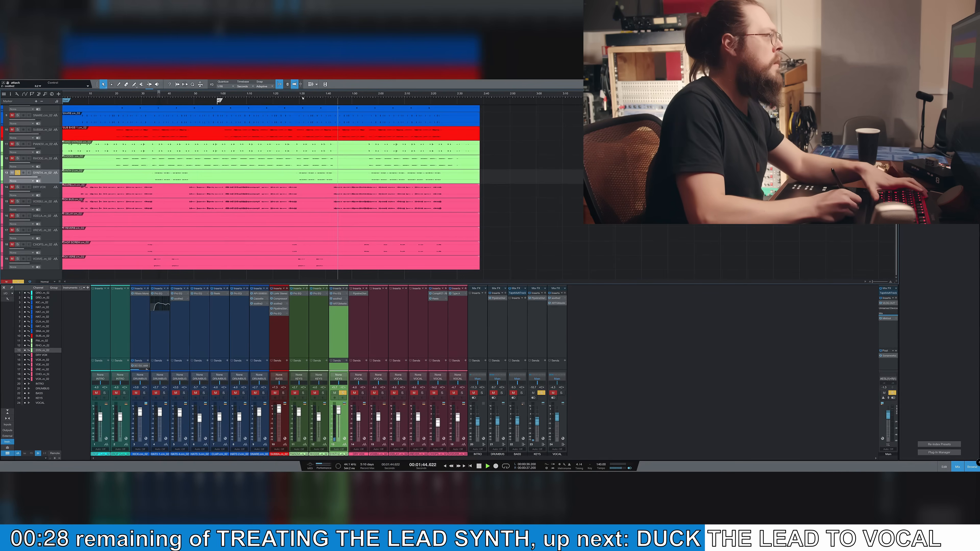
- Set the high-mid band of SYNTH 2's Pro EQ to -6.59 dB at 2.34 kHz with Q 0.59 and stop playback
double_click(338, 293)
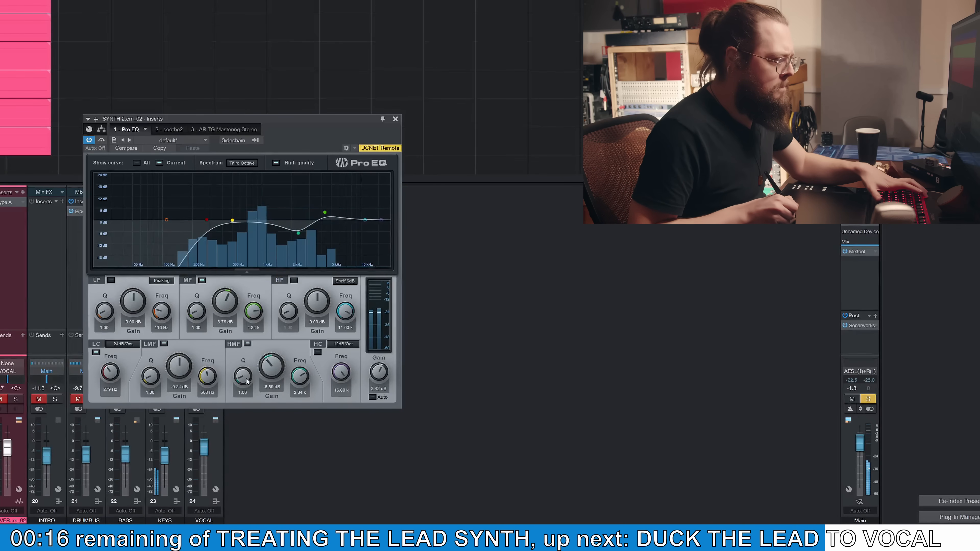
left_click_drag(243, 382, 243, 385)
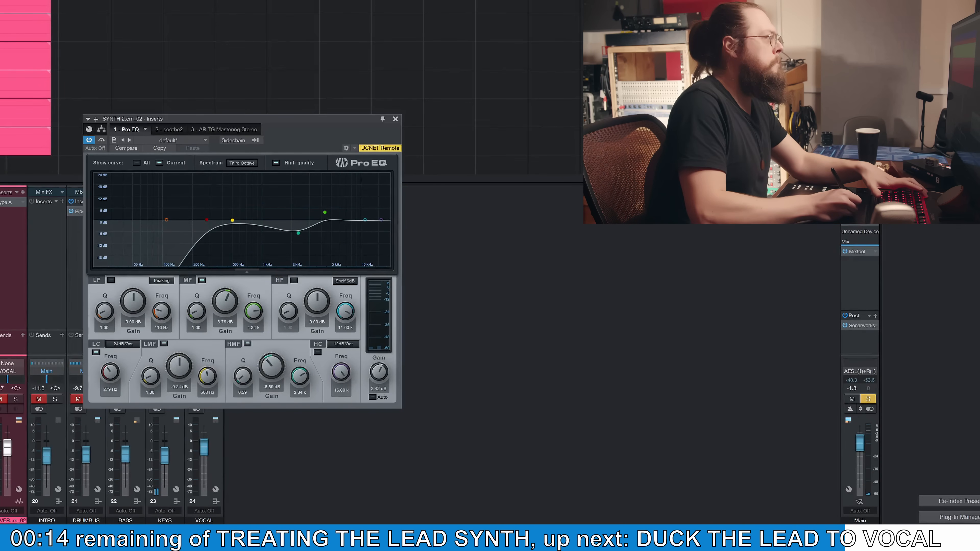
key("space")
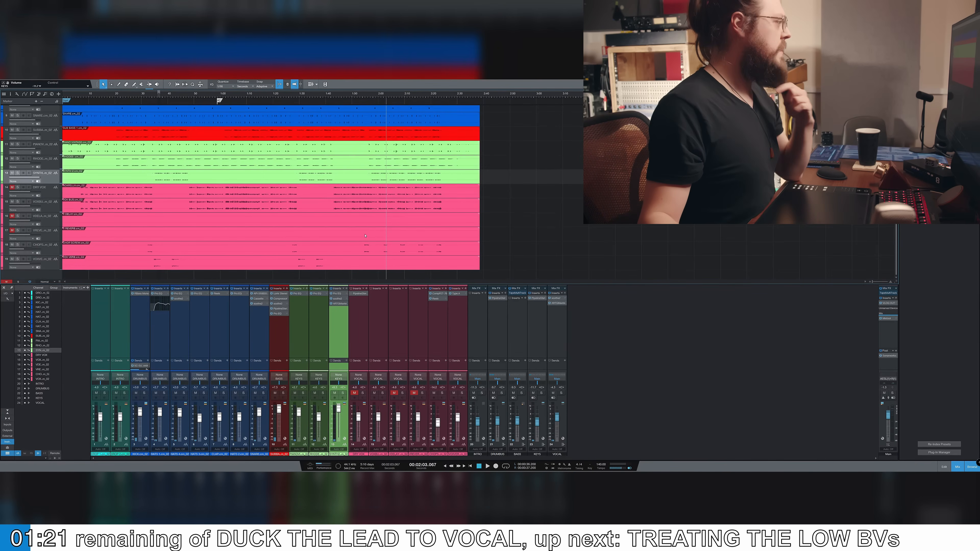
- Play the song from an earlier point and insert a Compressor on SYNTH 2 after AR TG Mastering, moving its window aside
left_click(297, 104)
key("space")
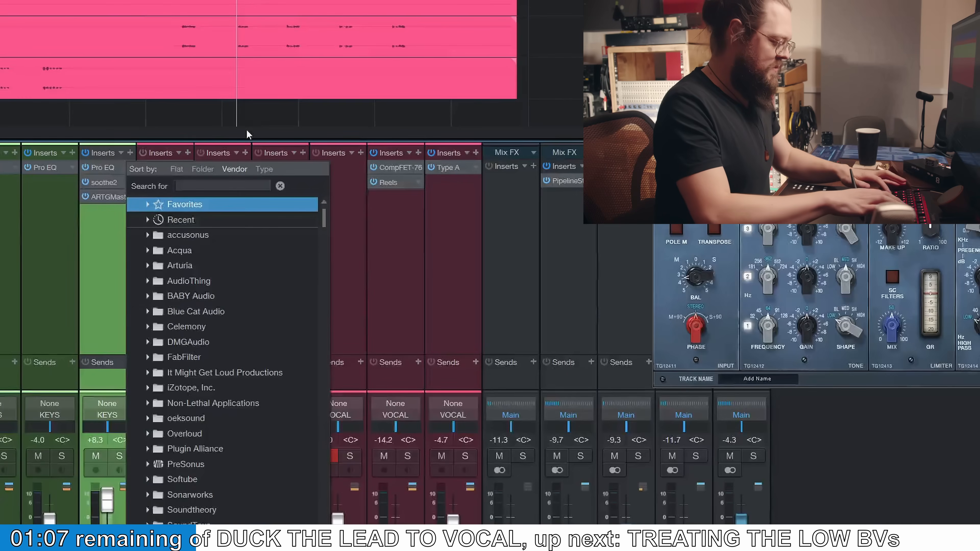
type("comp")
left_click(170, 268)
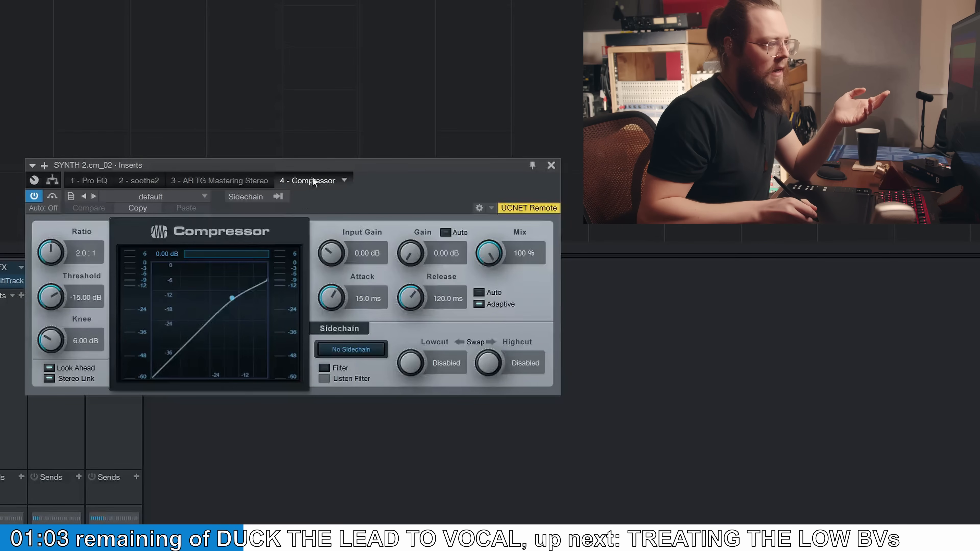
left_click_drag(324, 166, 578, 181)
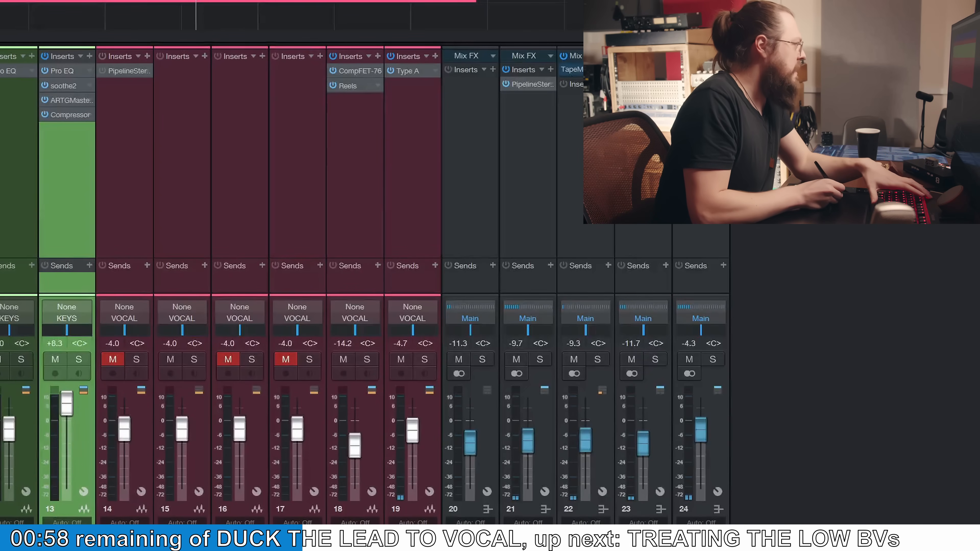
- Add a send from channel 15 (VOXBU) to the sidechain of SYNTH 2's Compressor and enlarge the sends area
left_click(207, 51)
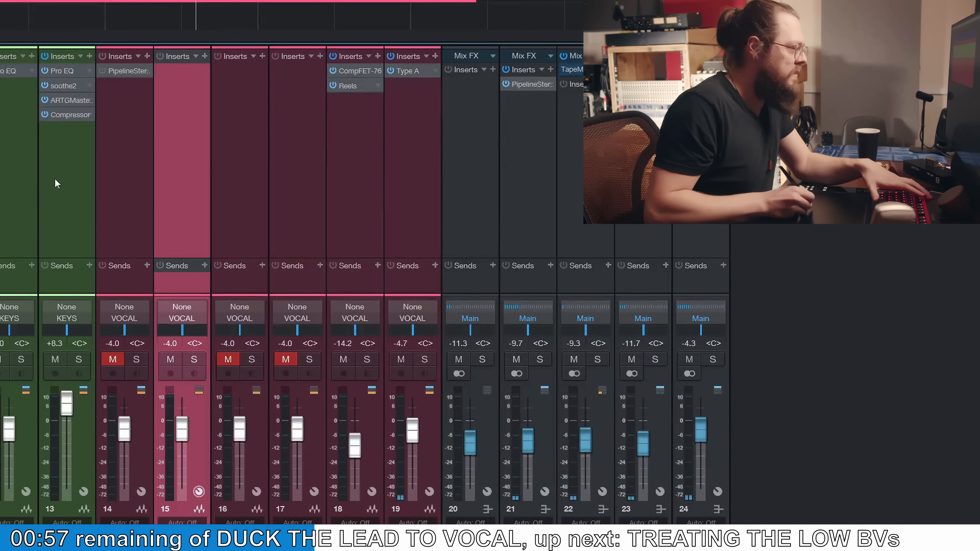
left_click(205, 265)
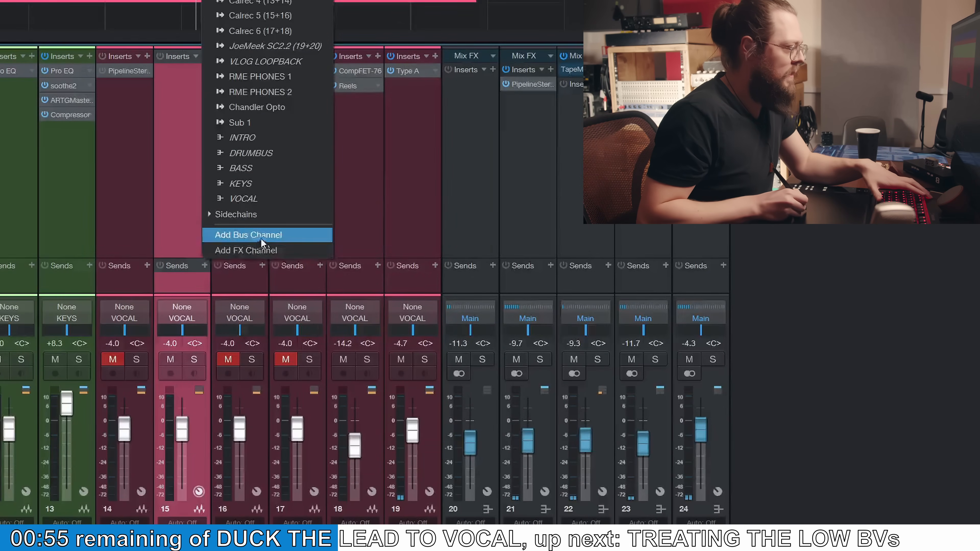
left_click(328, 214)
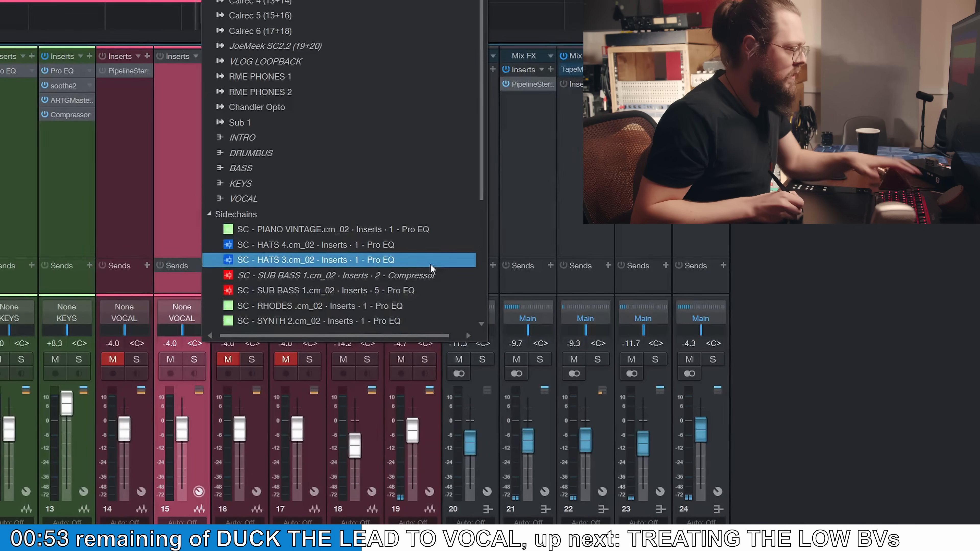
scroll(405, 265, "down", 4)
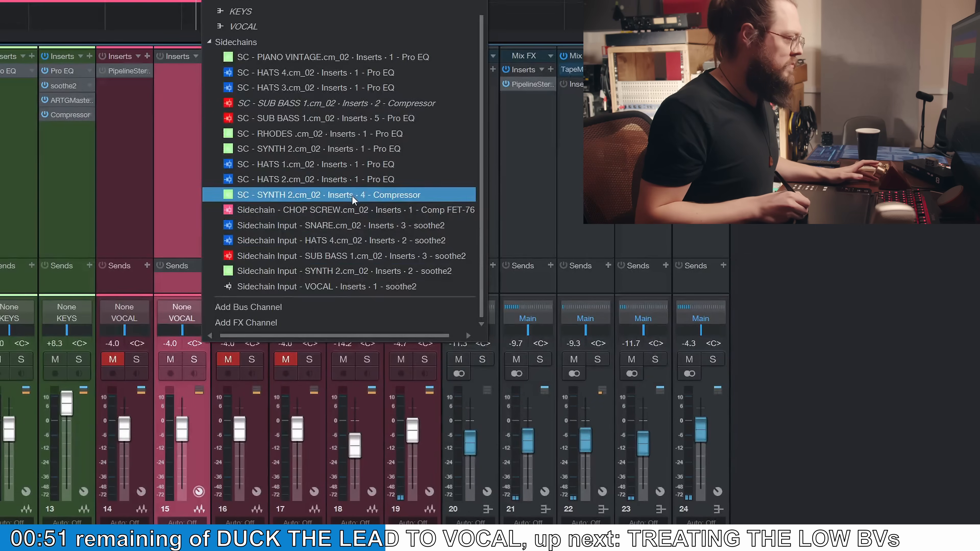
left_click(389, 195)
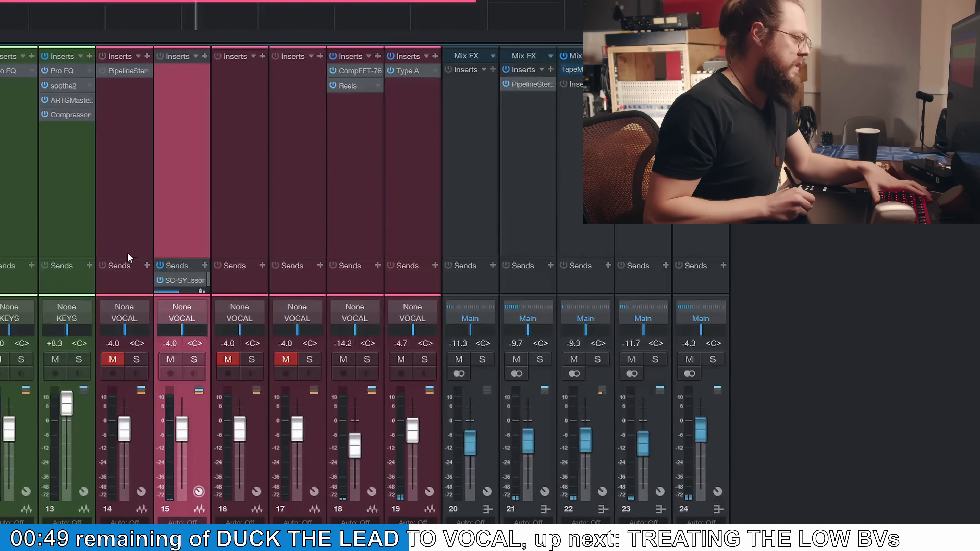
left_click_drag(126, 257, 126, 234)
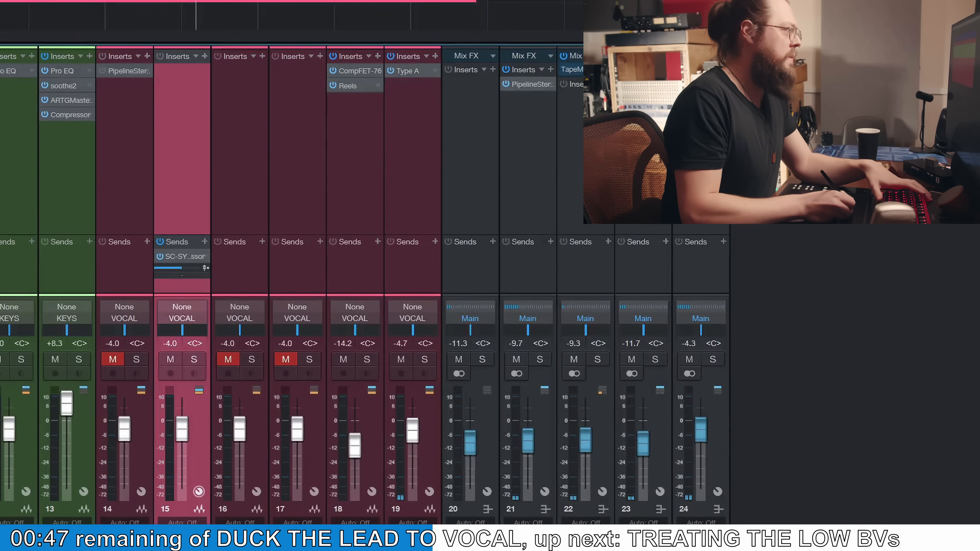
- During playback, set SYNTH 2's Compressor to ratio 5.8:1, threshold -32.04 dB, knee 15.95 dB, attack 0.33 ms and release 189.3 ms with Adaptive off
key("space")
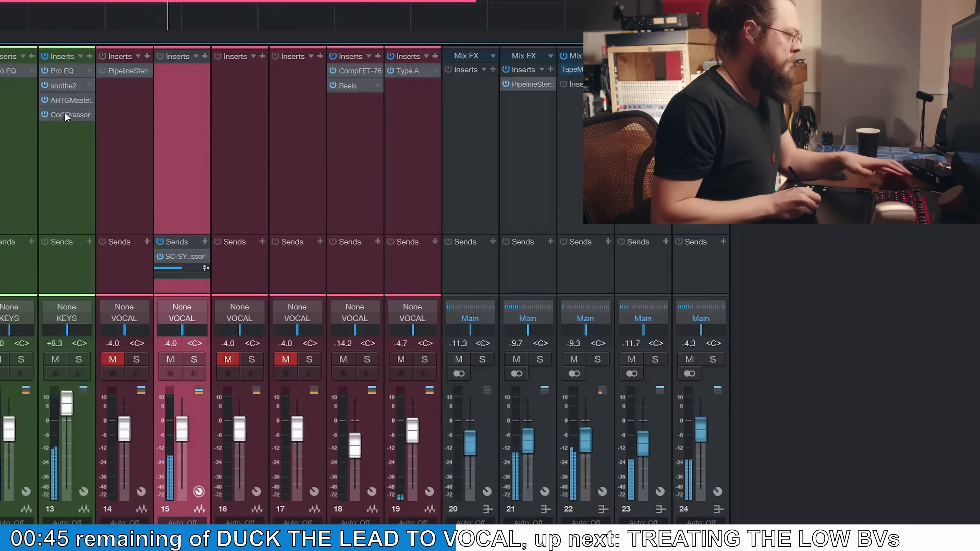
double_click(69, 114)
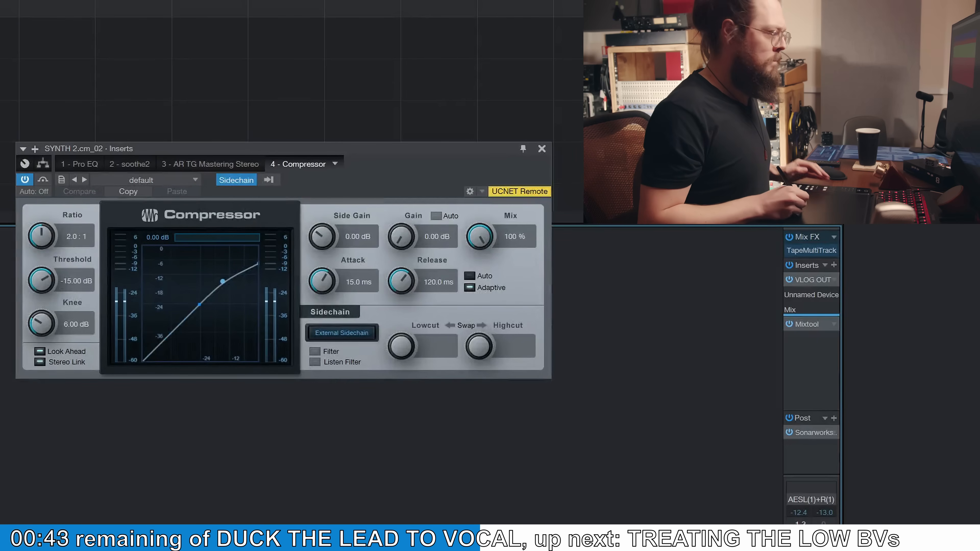
left_click_drag(40, 282, 37, 315)
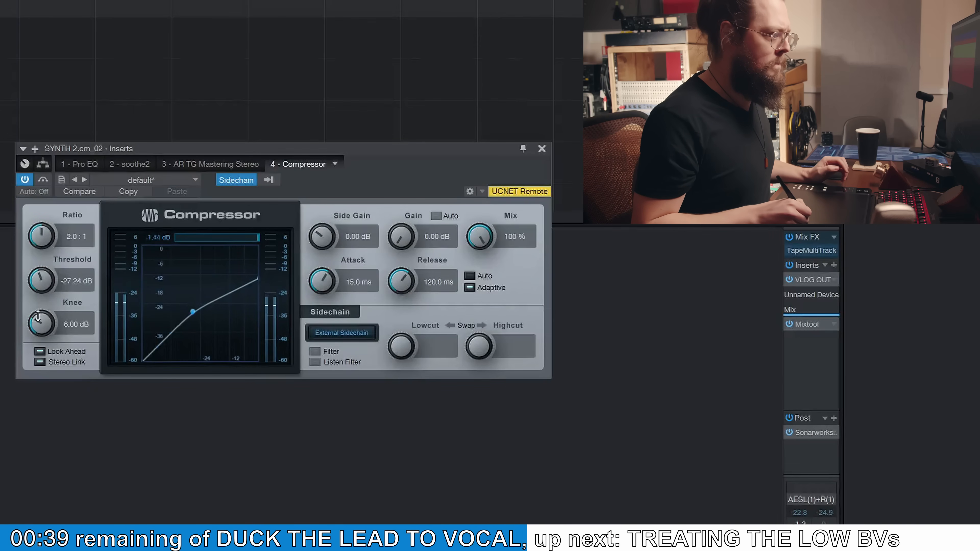
left_click_drag(49, 237, 50, 227)
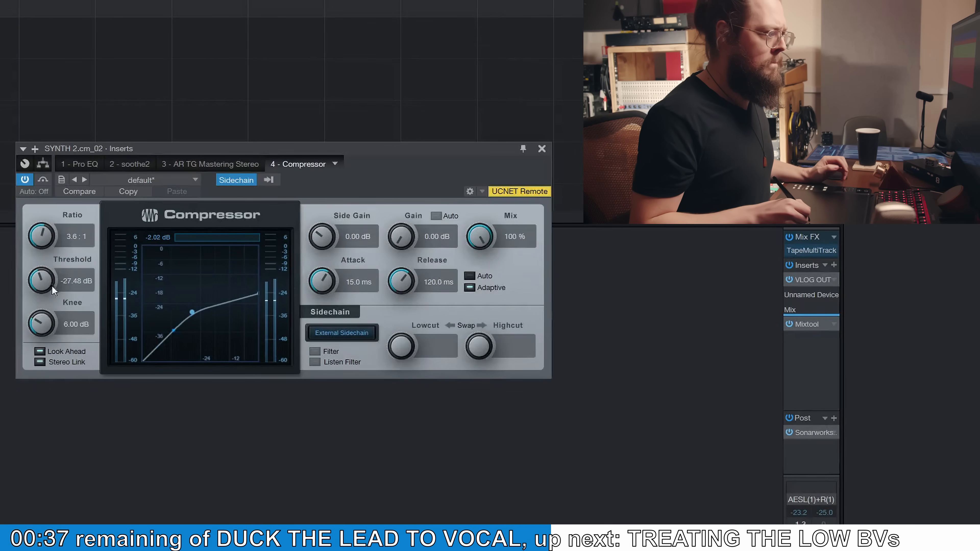
left_click_drag(46, 276, 46, 283)
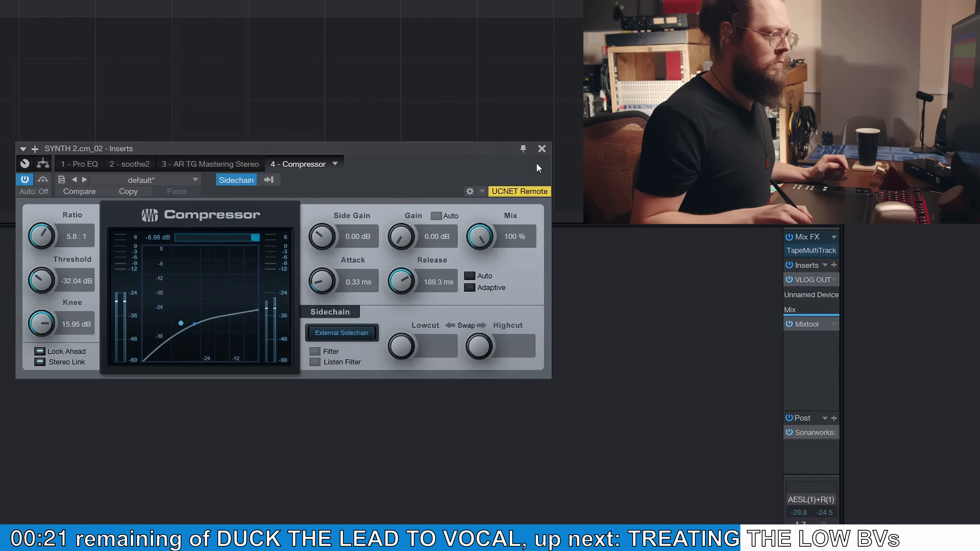
left_click(541, 148)
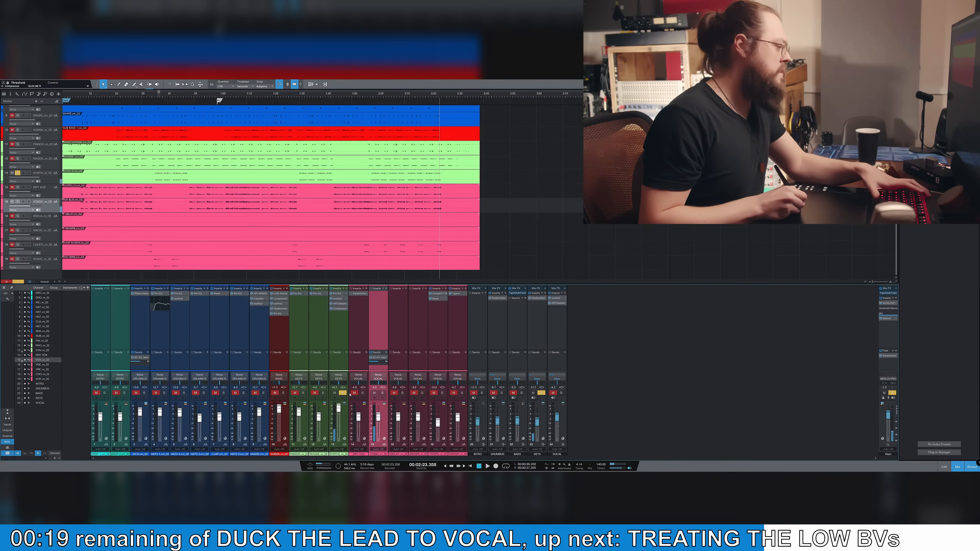
- Play the song from an earlier point, set the release of SYNTH 2's Compressor to 247.0 ms and close the plug-in
left_click(363, 96)
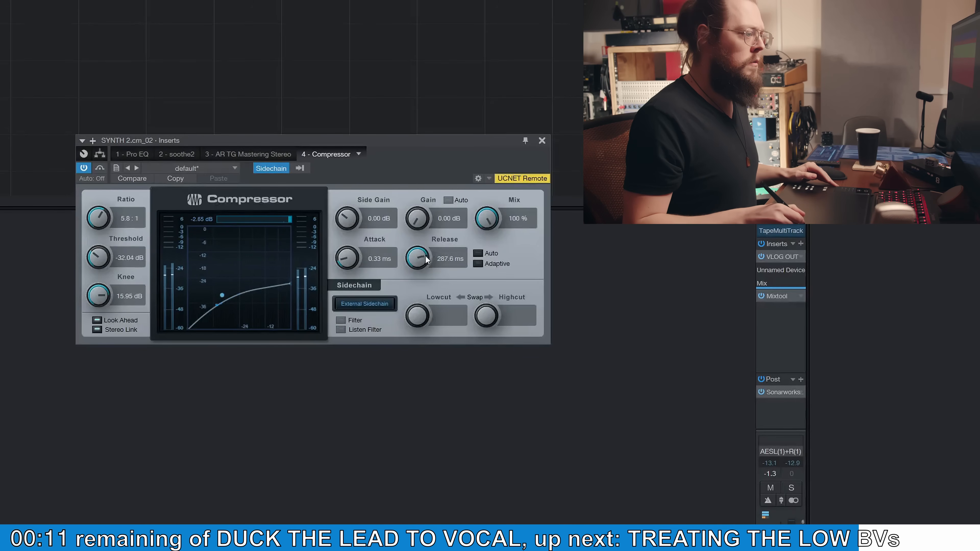
left_click_drag(486, 144, 461, 137)
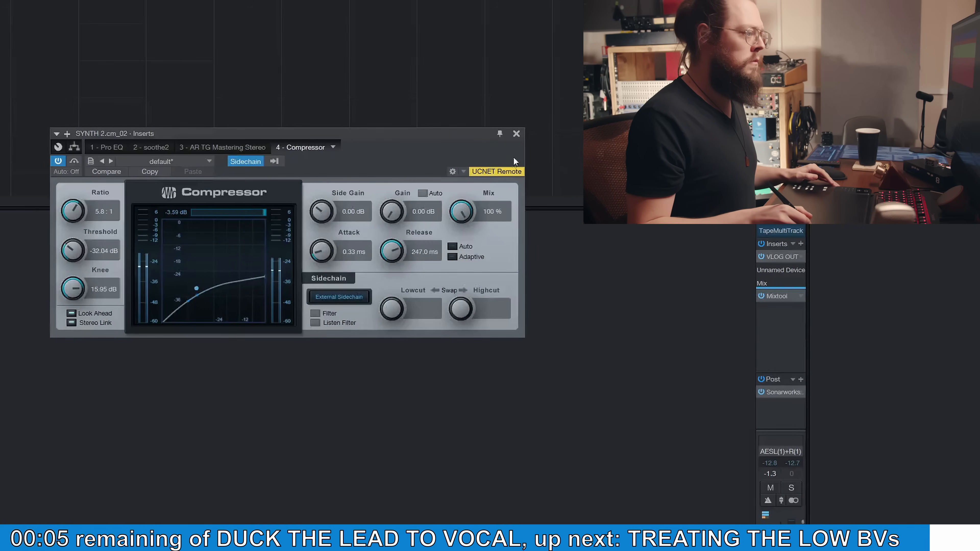
left_click(517, 133)
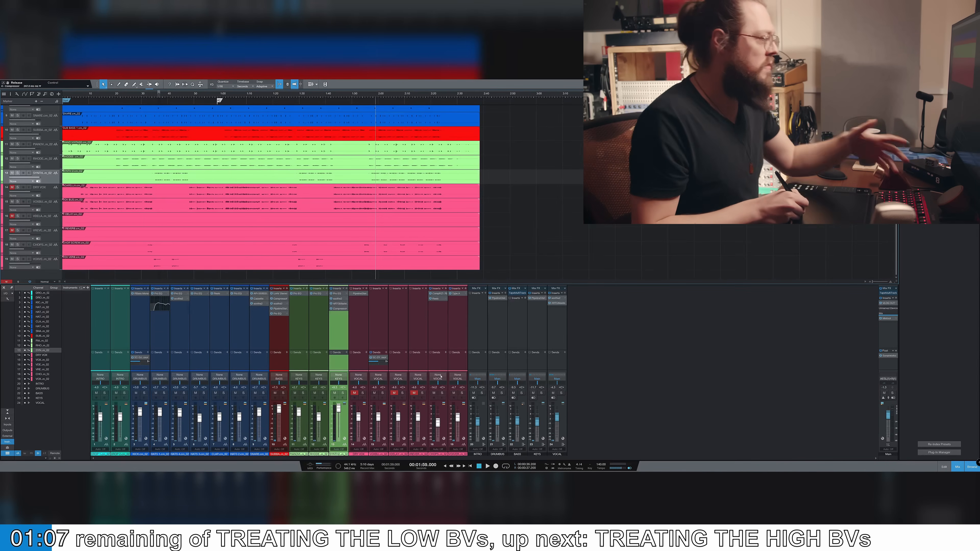
- Solo the CHOP SCREW track, play from an earlier point and open its Comp FET-76 and Reels inserts
left_click(443, 393)
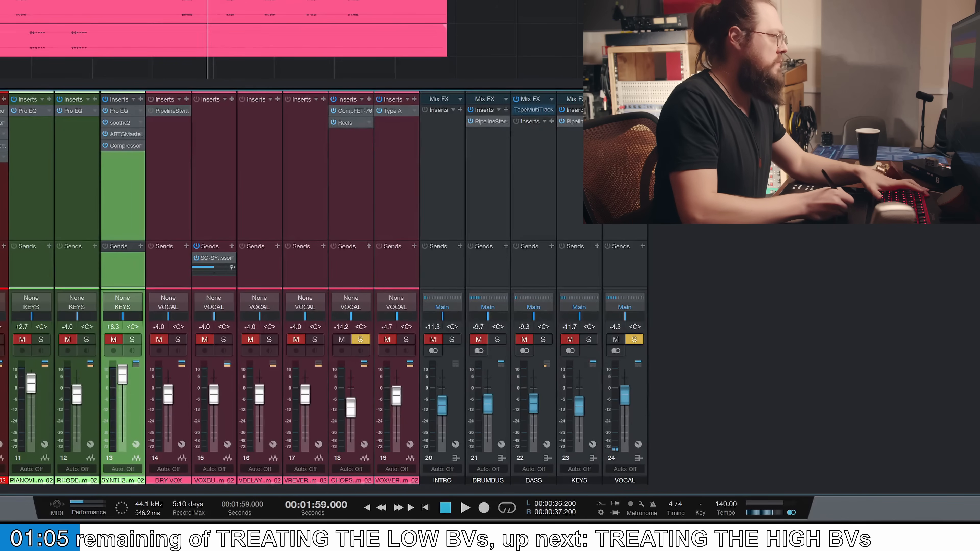
left_click(171, 2)
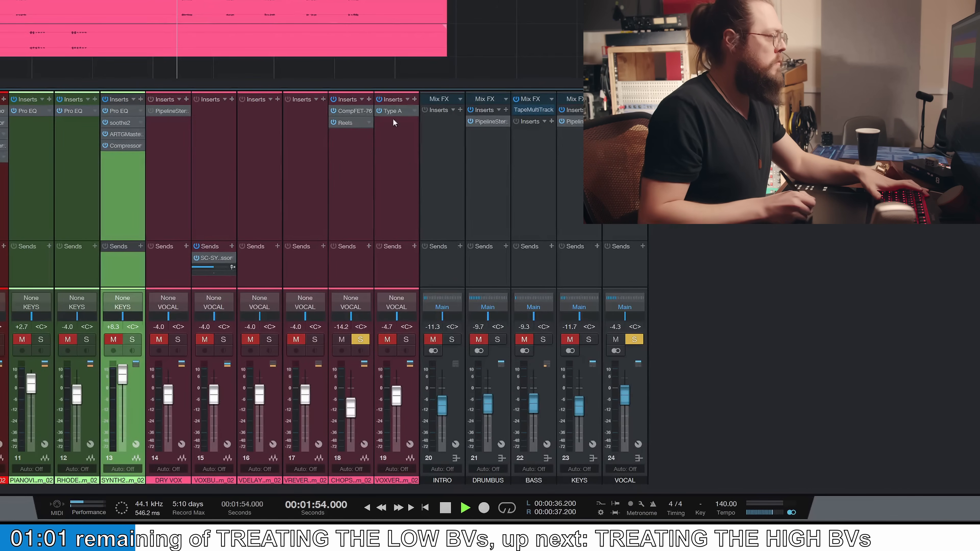
double_click(355, 111)
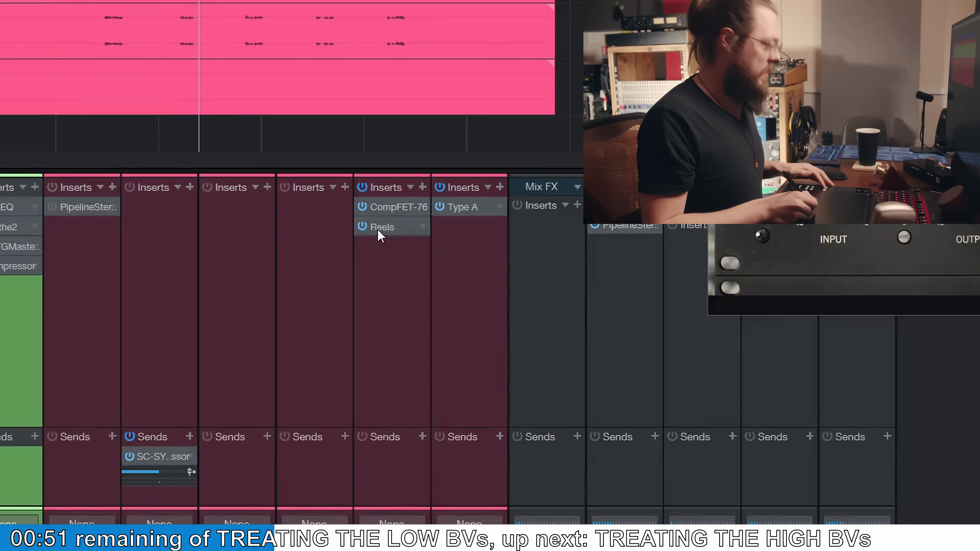
double_click(377, 231)
- Compare CHOP SCREW with its inserts bypassed and active, and close the Reels plug-in
left_click(362, 187)
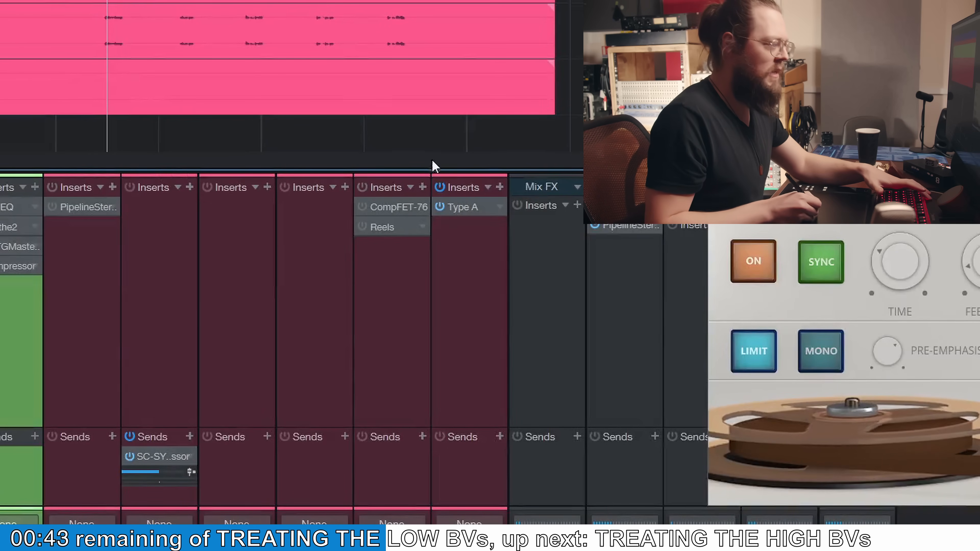
left_click(362, 188)
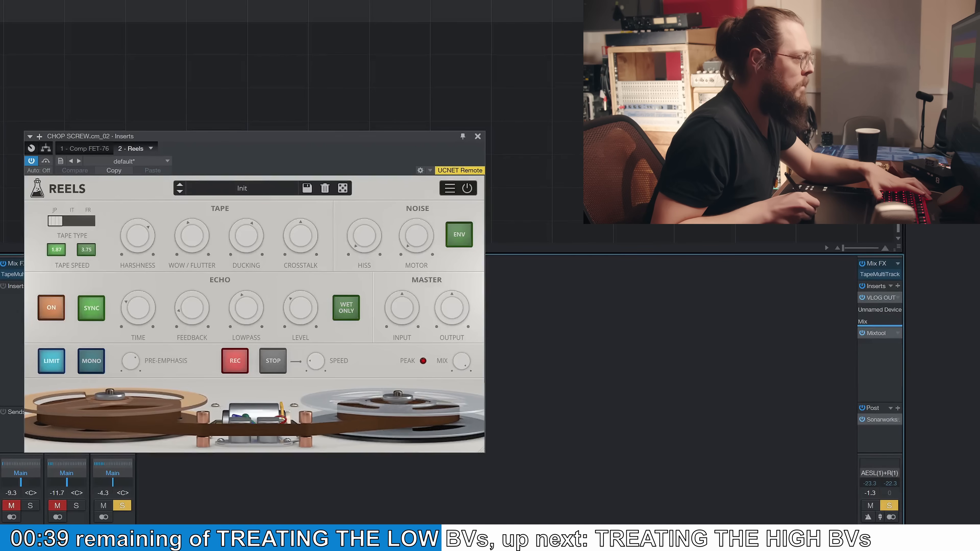
left_click(31, 161)
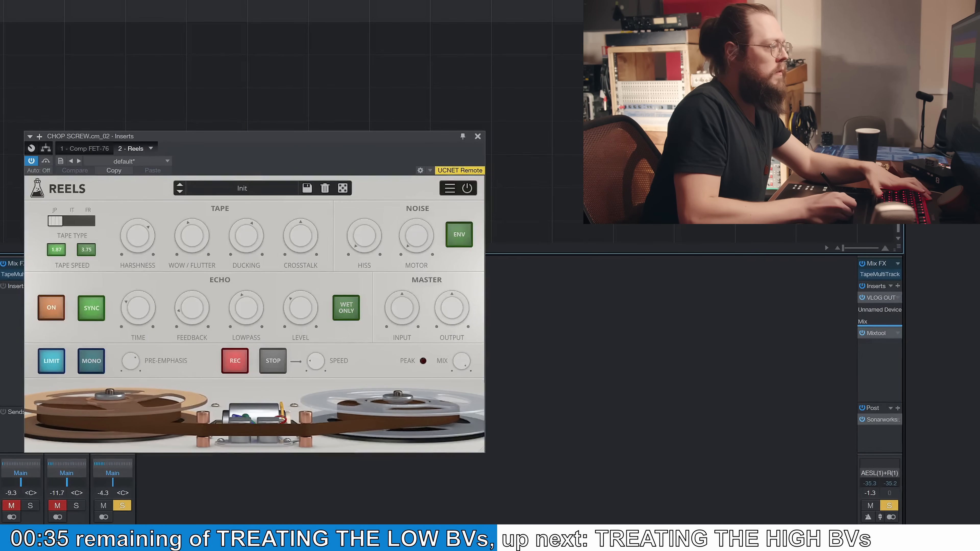
left_click_drag(135, 231, 135, 234)
left_click(477, 138)
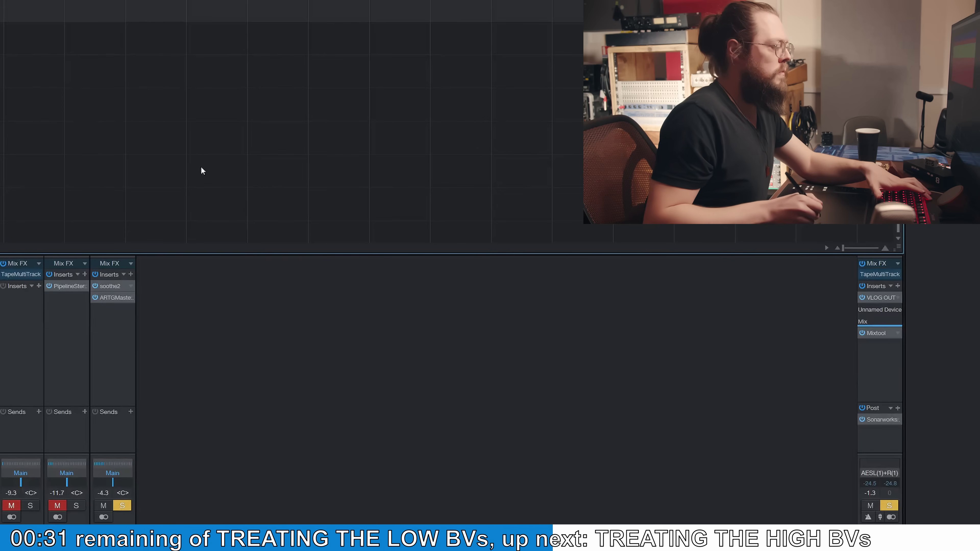
- Insert a Pro EQ on the CHOP SCREW track after Reels
scroll(53, 303, "up", 5)
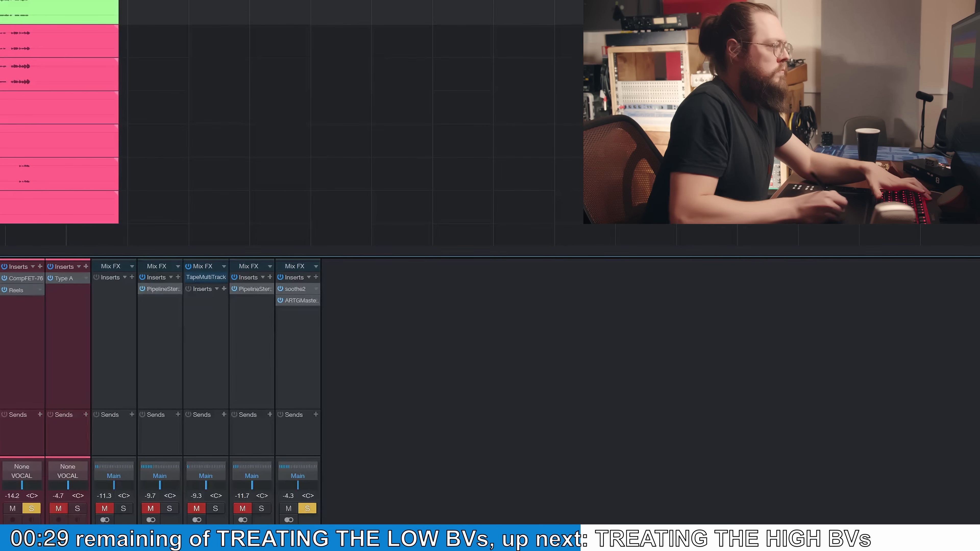
left_click(40, 267)
type("pro")
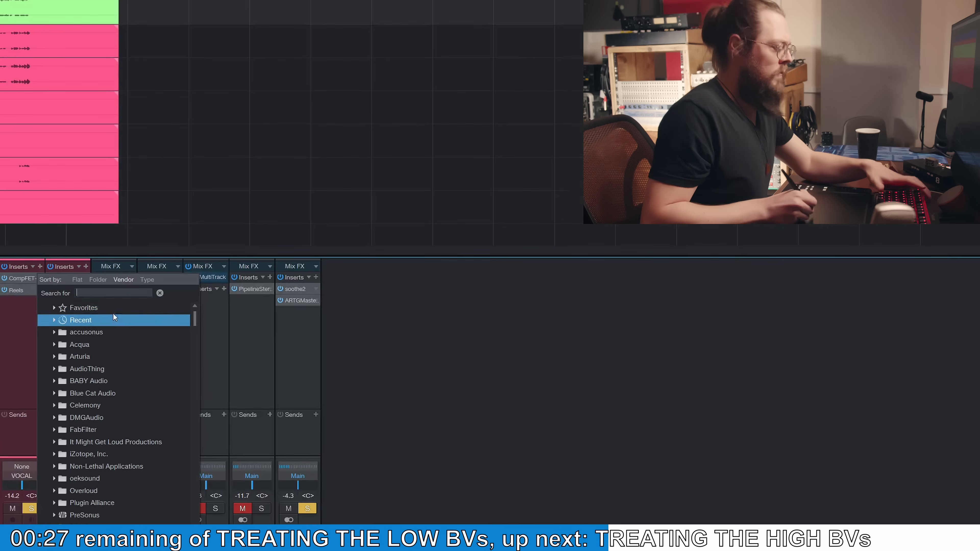
left_click(72, 334)
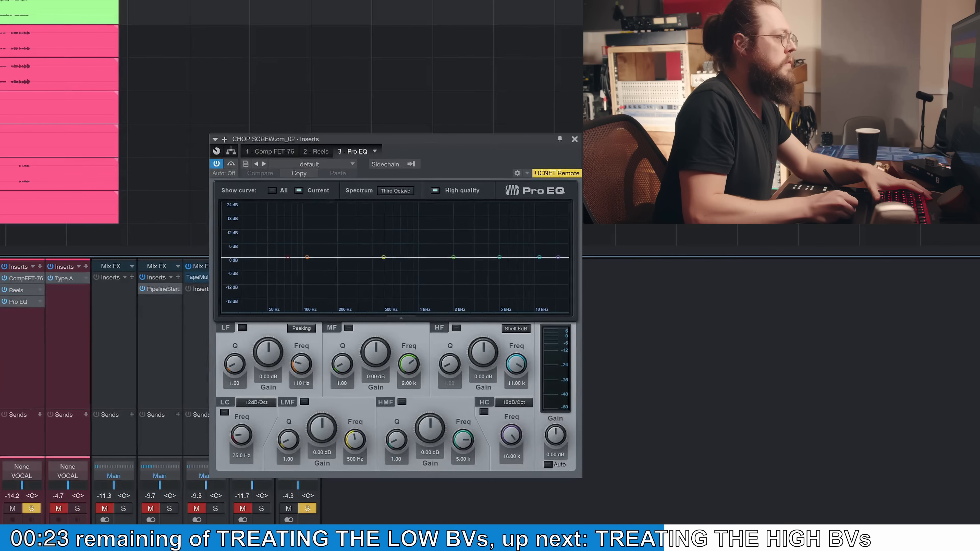
- Enable the low cut in CHOP SCREW's Pro EQ with a 24dB/Oct slope at 135 Hz
left_click(225, 411)
left_click(256, 402)
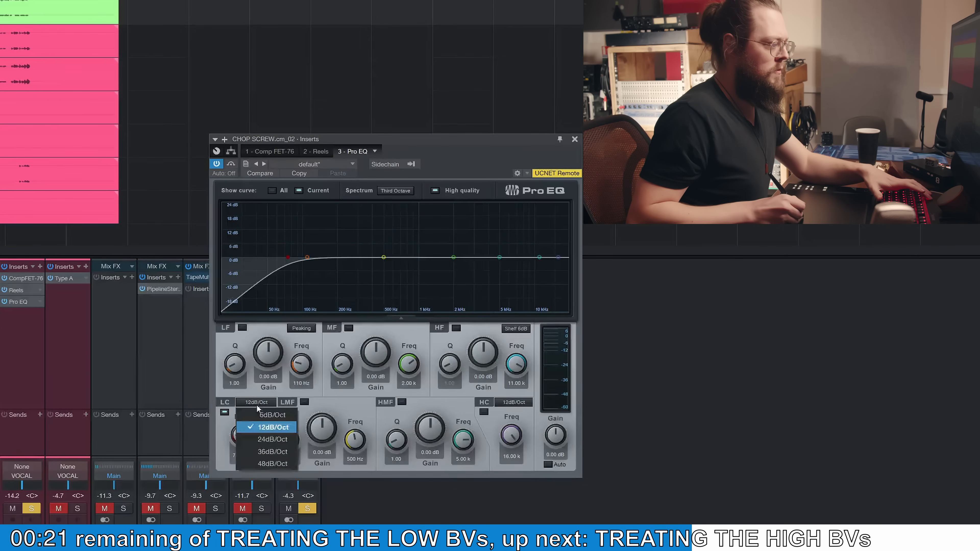
left_click(261, 438)
left_click_drag(242, 436, 247, 427)
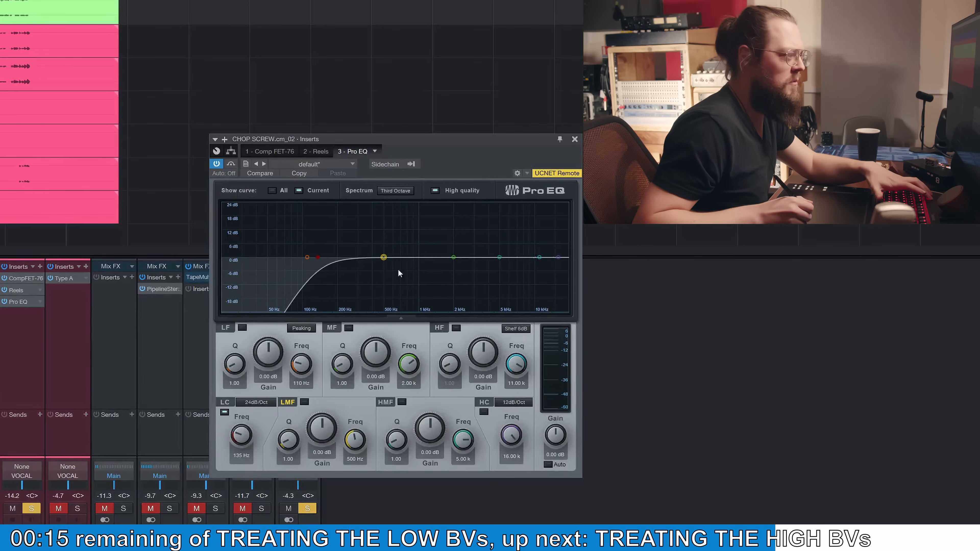
- Boost CHOP SCREW's low-mid band 2.59 dB at 386 Hz and its mid band 1.41 dB at 1.18 kHz, and close Pro EQ
mouse_move(381, 258)
left_mouse_down()
mouse_move(391, 260)
mouse_move(370, 251)
left_mouse_up()
left_click_drag(453, 261, 447, 258)
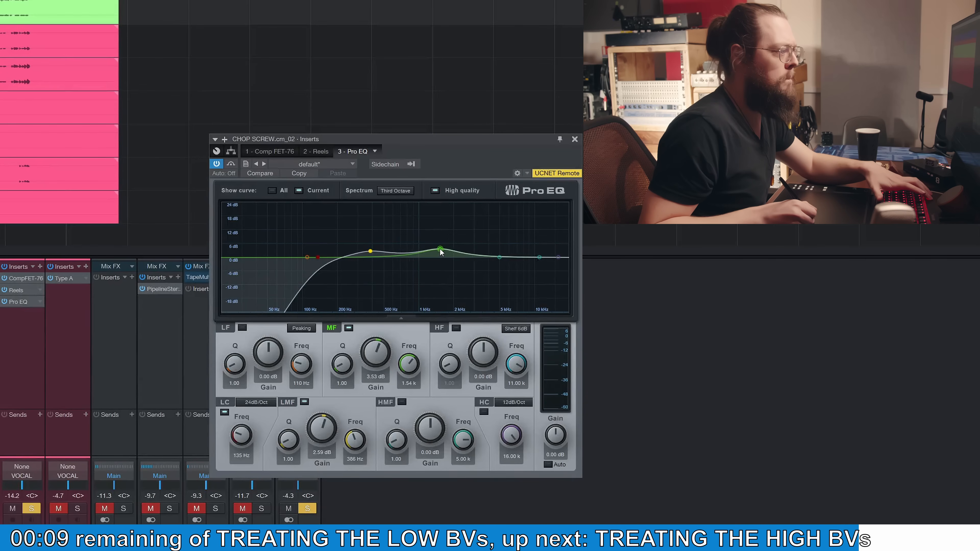
left_click_drag(433, 253, 425, 256)
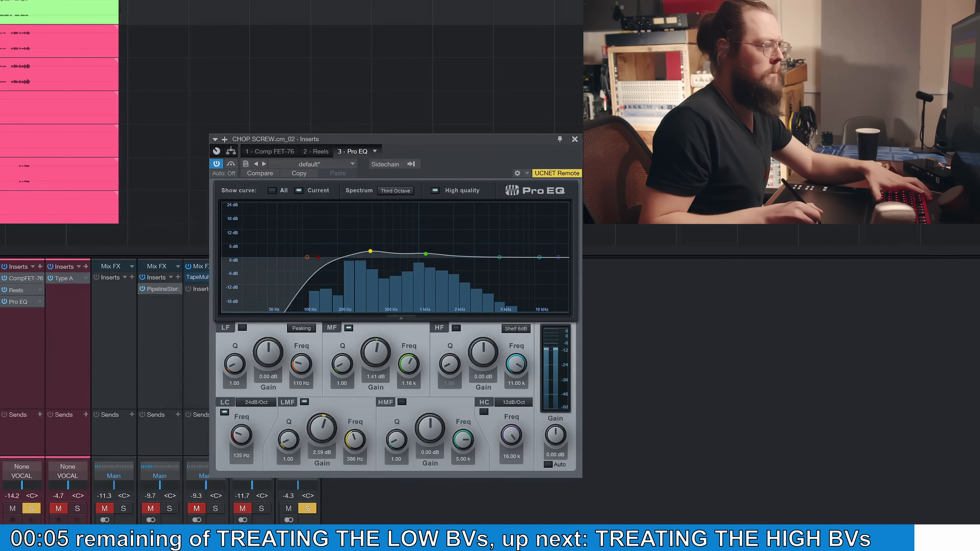
left_click(574, 140)
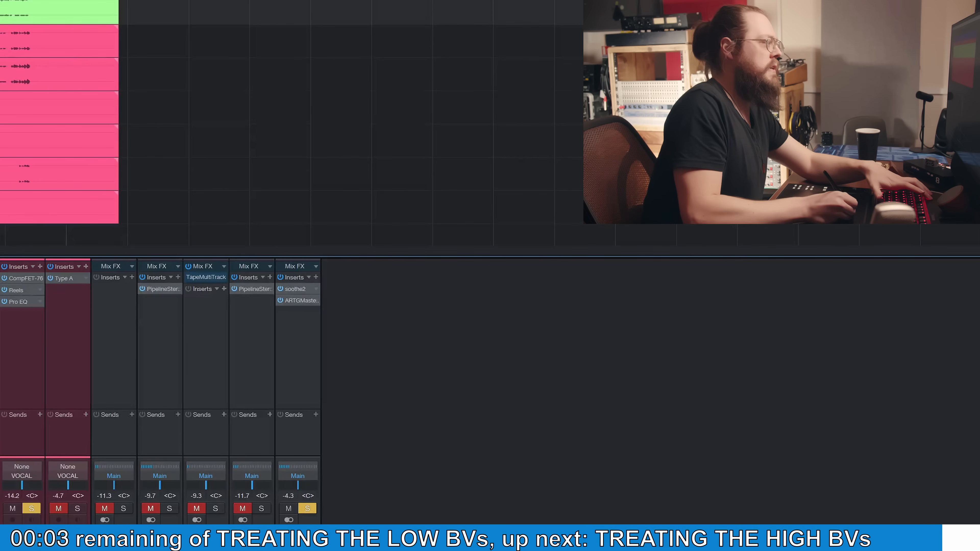
- Open the Type A insert on the VOX VERB track and toggle its bypass to audition the effect
key("s")
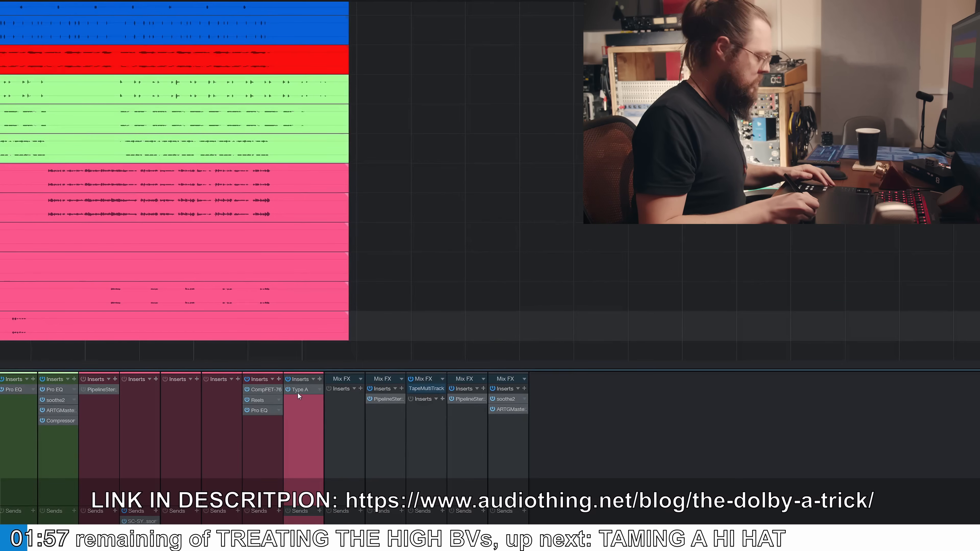
left_click(303, 390)
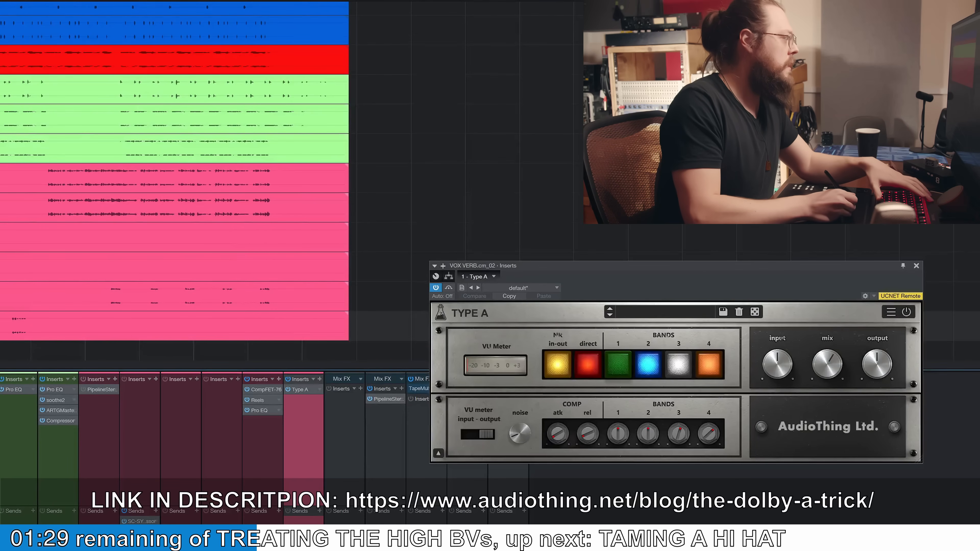
left_click(436, 287)
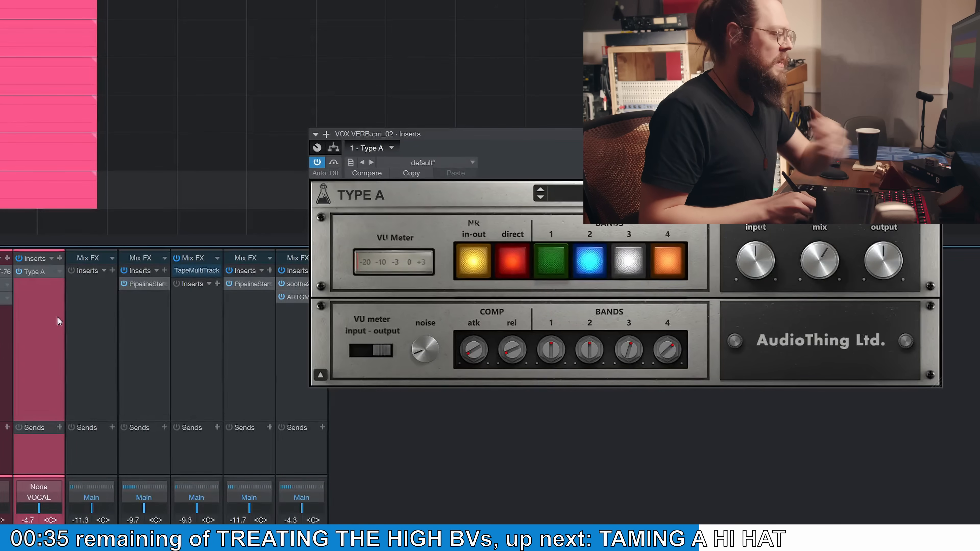
- Copy the AR TG Mastering insert from the VOCAL bus onto VOX VERB and set its mid/side balance to 0.35
left_click_drag(295, 298, 28, 305)
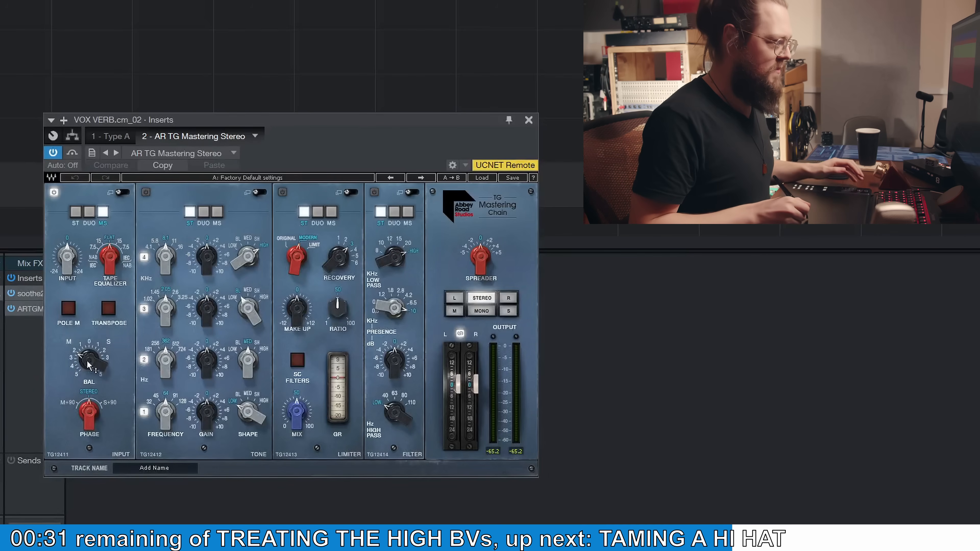
left_click_drag(88, 365, 88, 360)
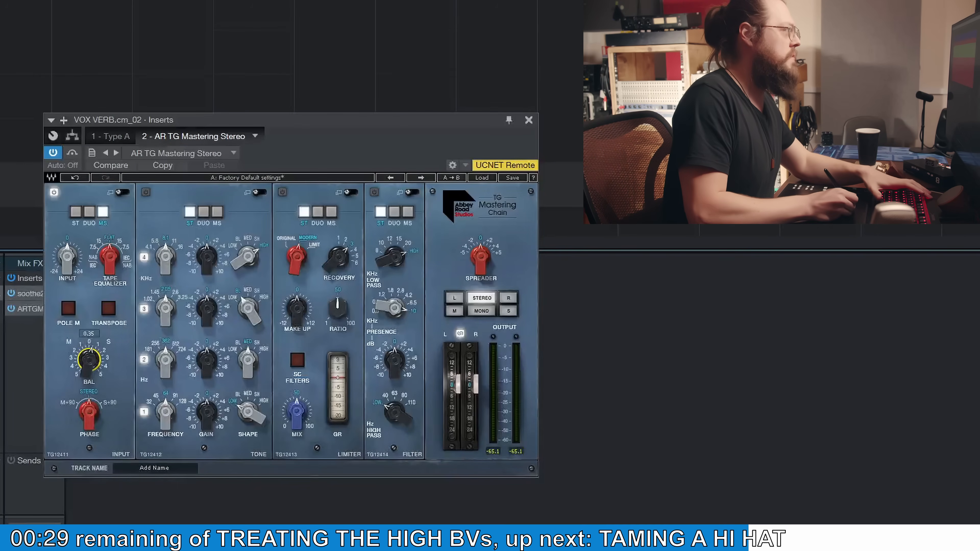
- Fine-tune the mid/side balance of the AR TG Mastering insert on the VOX VERB track
left_click_drag(88, 360, 94, 345)
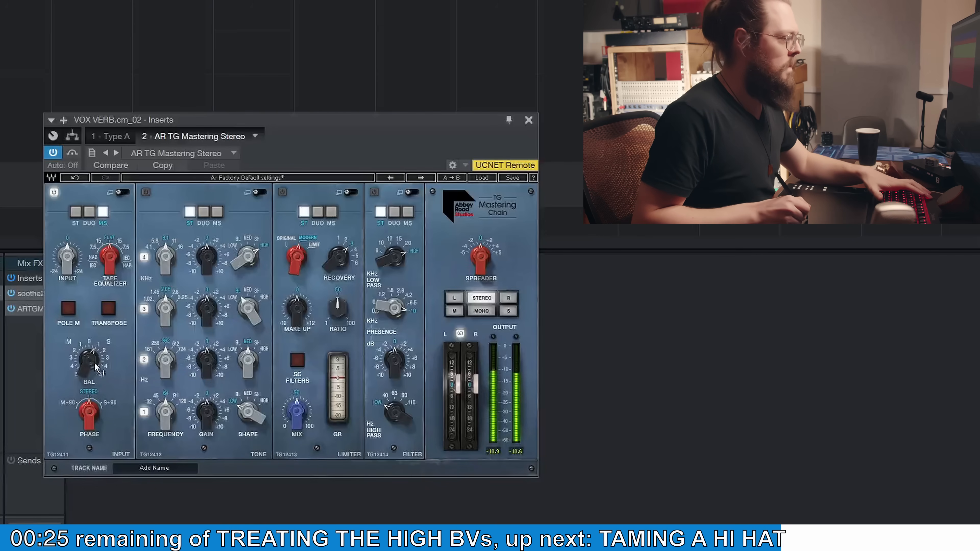
left_click_drag(95, 366, 95, 360)
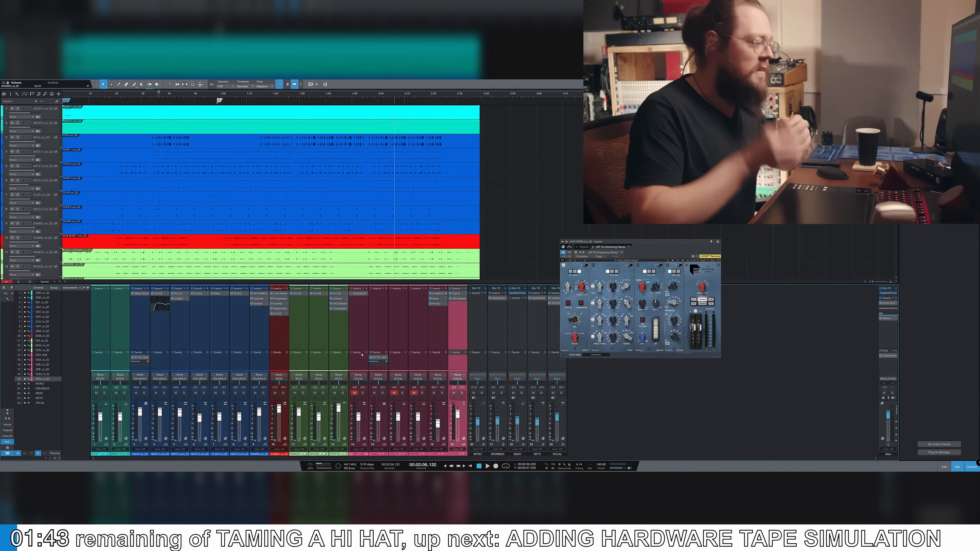
- Play from a late passage of the song, solo HATS 4, and add a Pipeline Stereo insert to it
left_click(374, 97)
key("space")
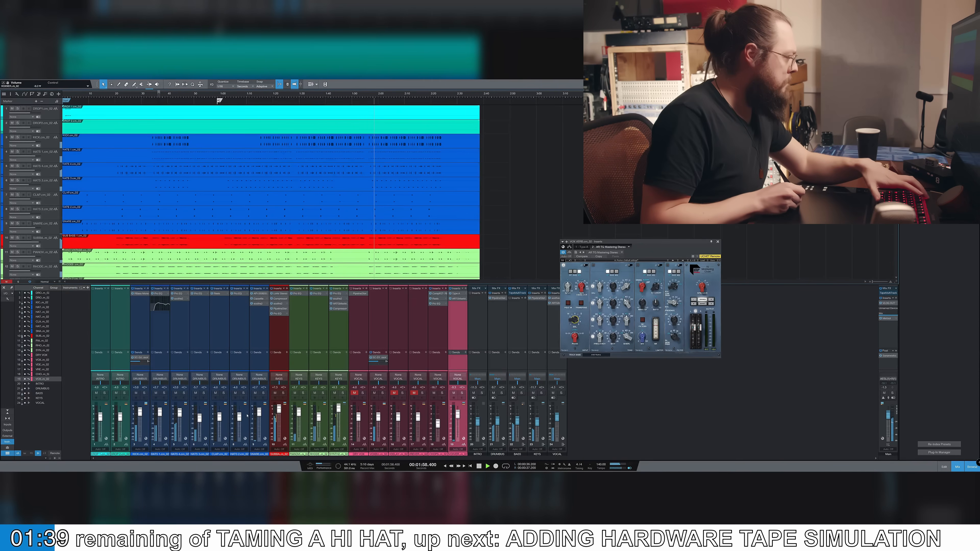
left_click(184, 393)
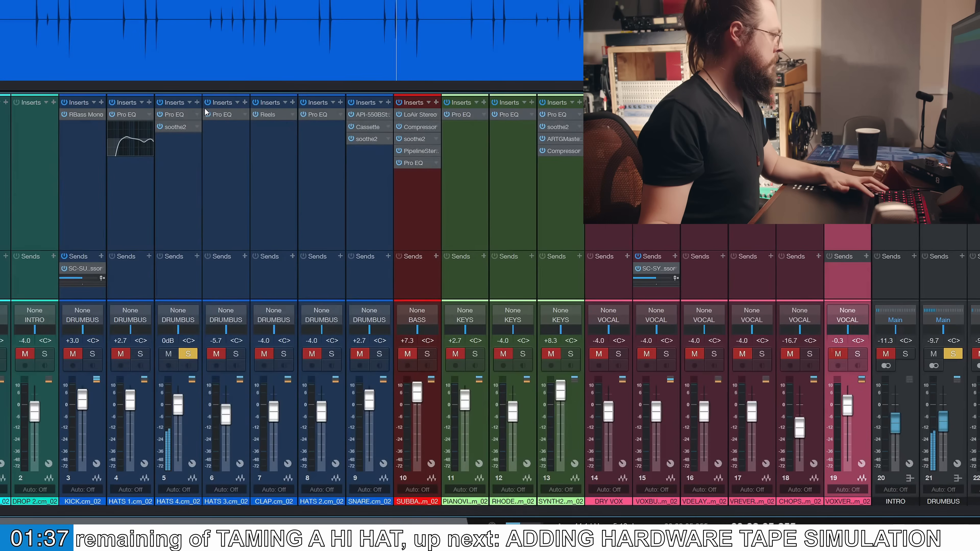
left_click(199, 102)
type("pipe")
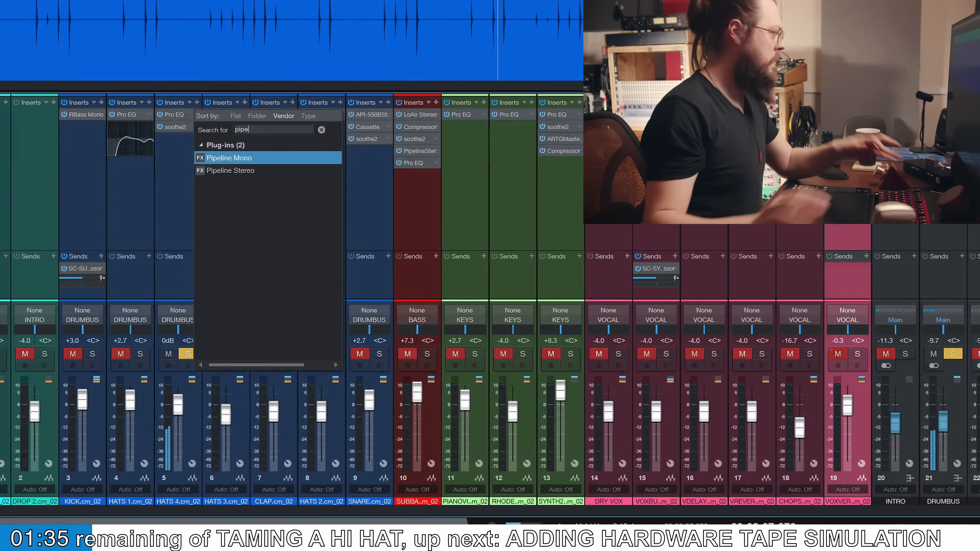
key("Down")
key("Return")
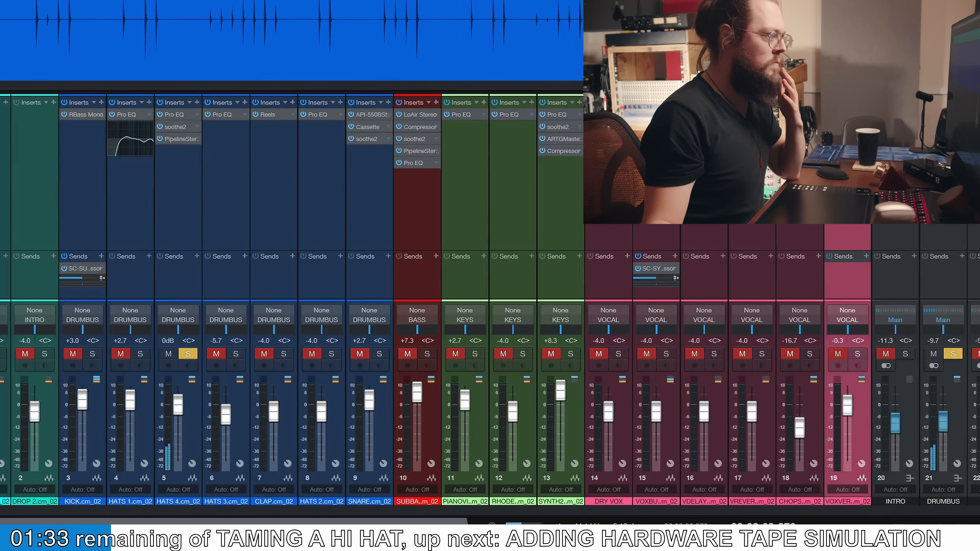
- Route HATS 4's Pipeline send and return through Calrec 1 (7+8)
left_click(478, 109)
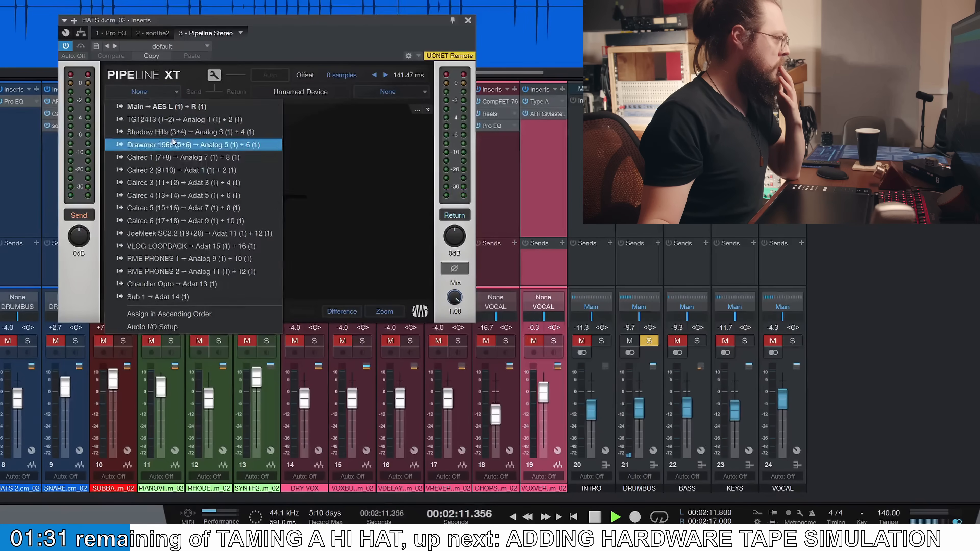
left_click(478, 171)
left_click(702, 104)
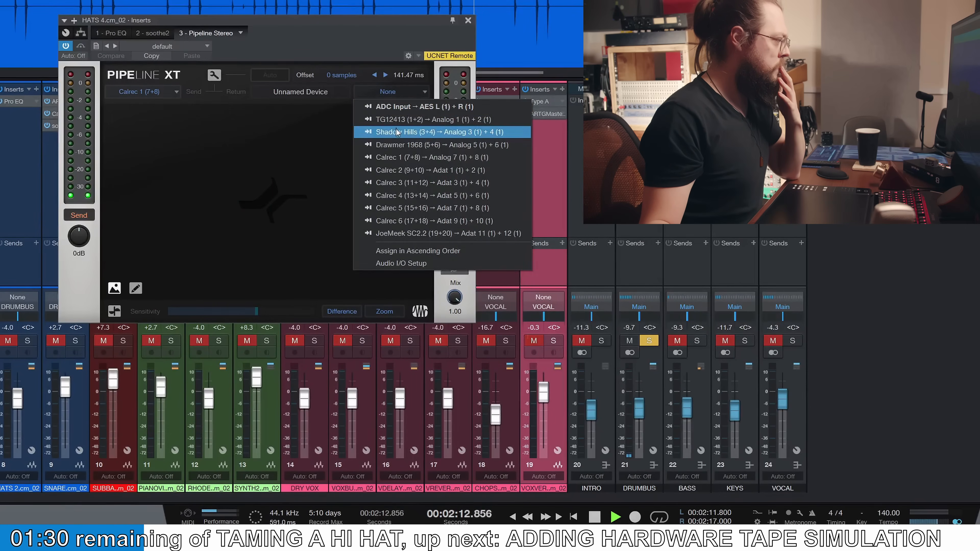
left_click(397, 157)
key("space")
key("space")
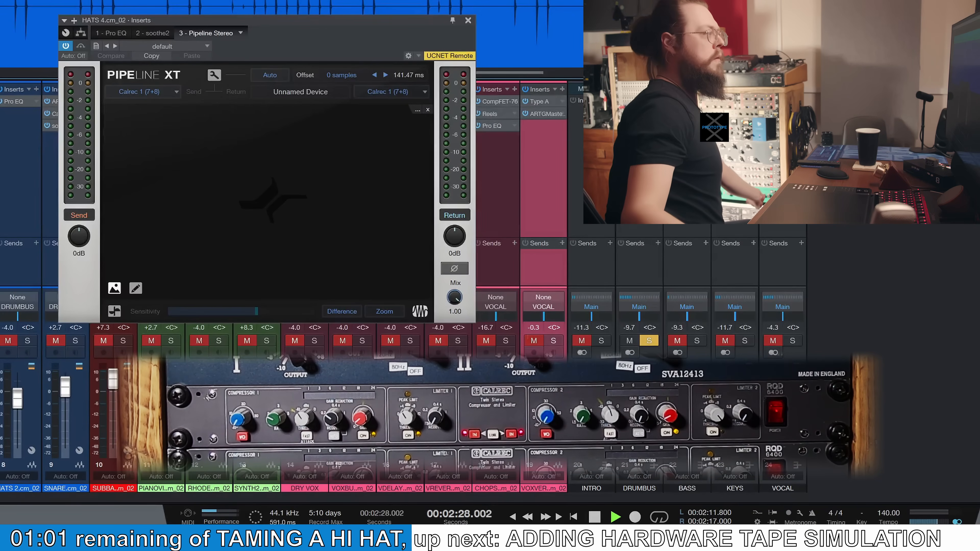
- Play HATS 4 with its Pipeline insert switched off and on to compare the hardware compression
key("space")
key("space")
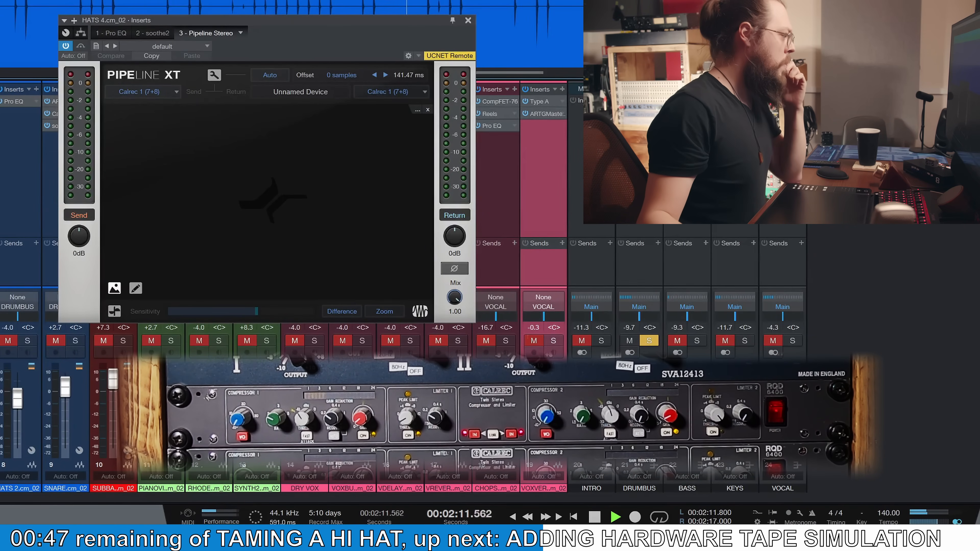
left_click(66, 46)
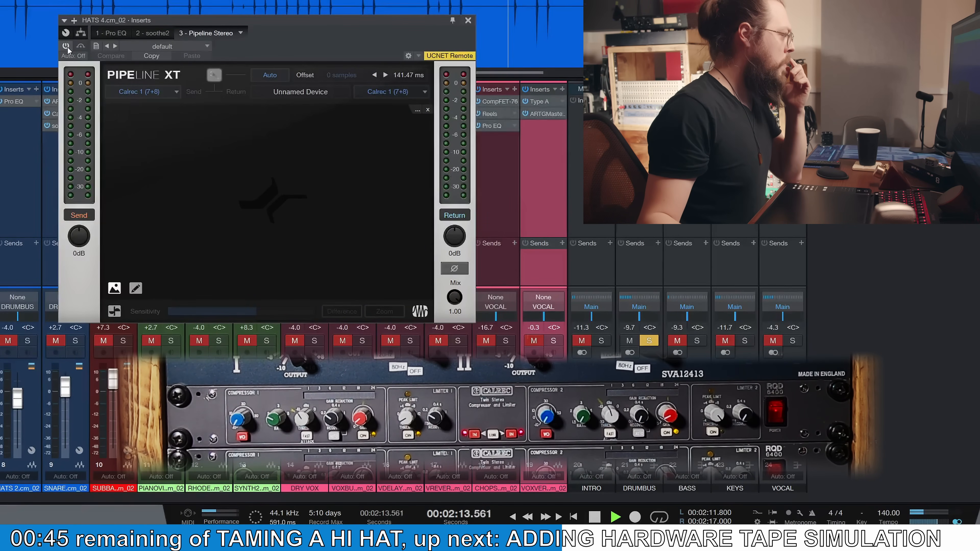
left_click(67, 46)
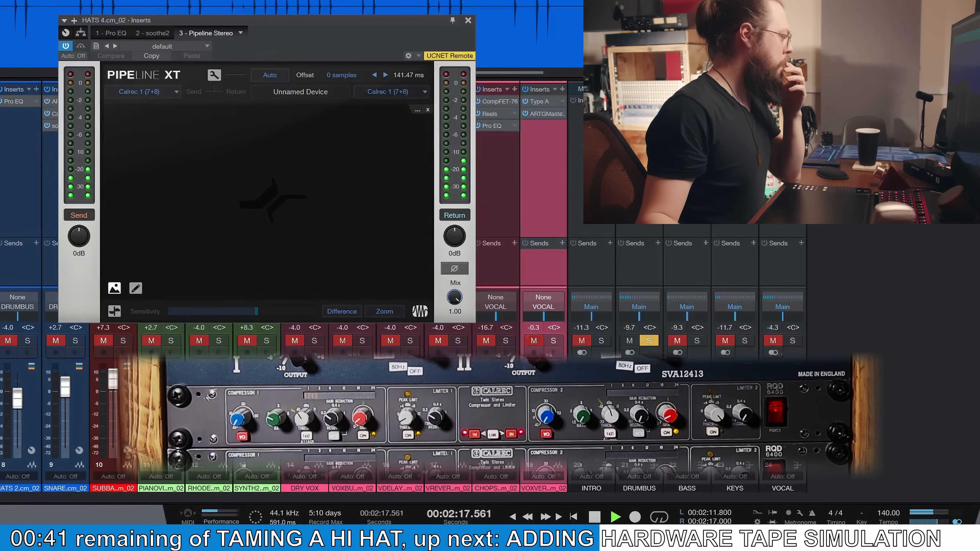
- Clear the HATS 4 solo, raise Pipeline's return gain to +0.5 dB, and close the insert window
key("s")
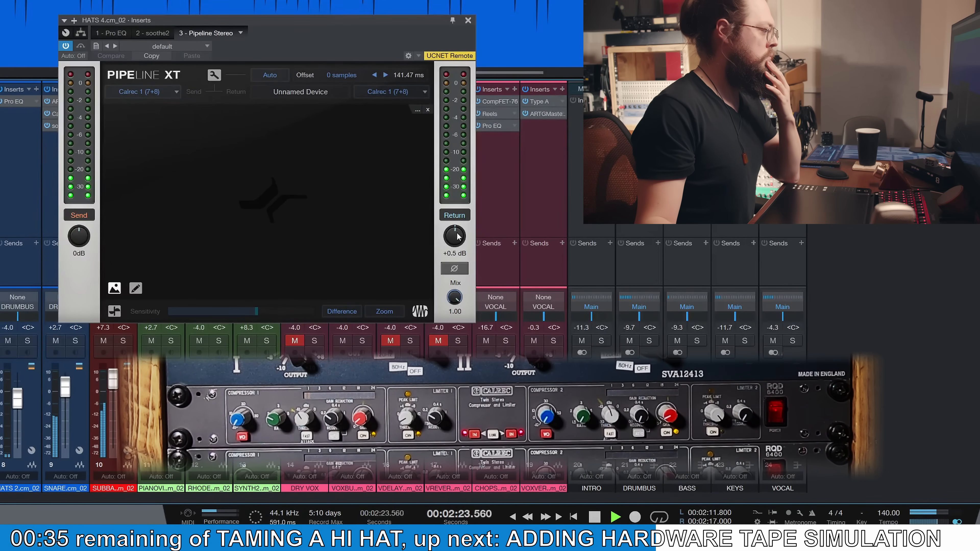
left_click(468, 23)
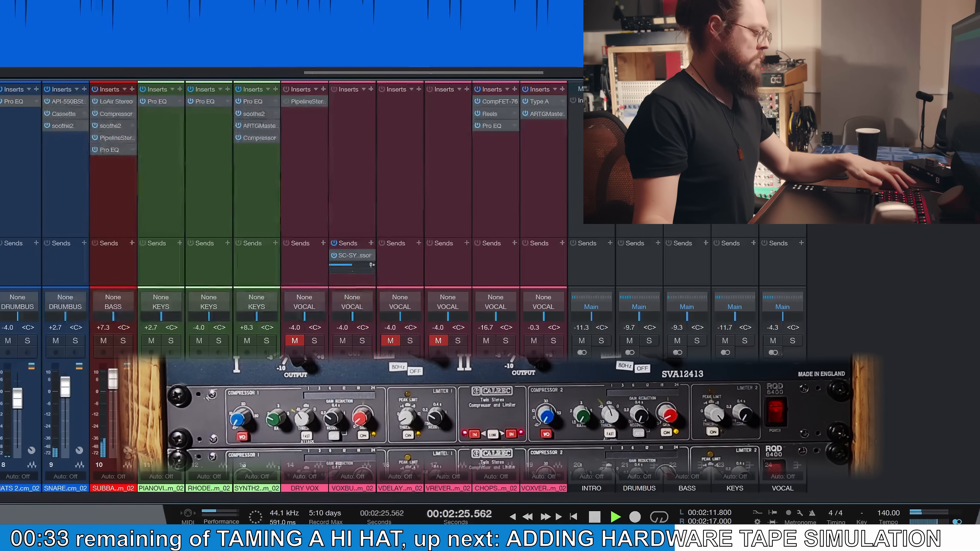
- Clear the KEYS bus solo and route the VOCAL bus's Pipeline Stereo insert through Calrec 2 (9+10)
left_click(433, 1)
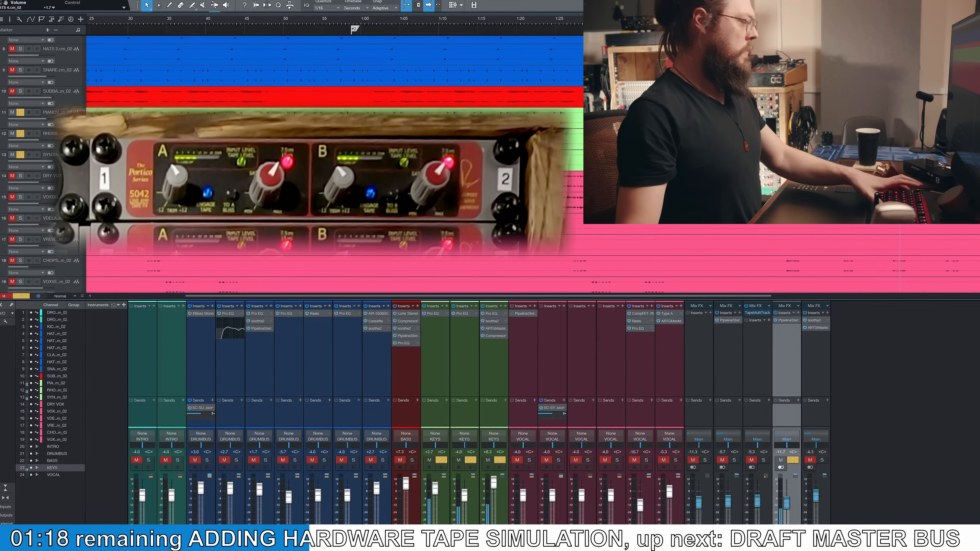
left_click(793, 460)
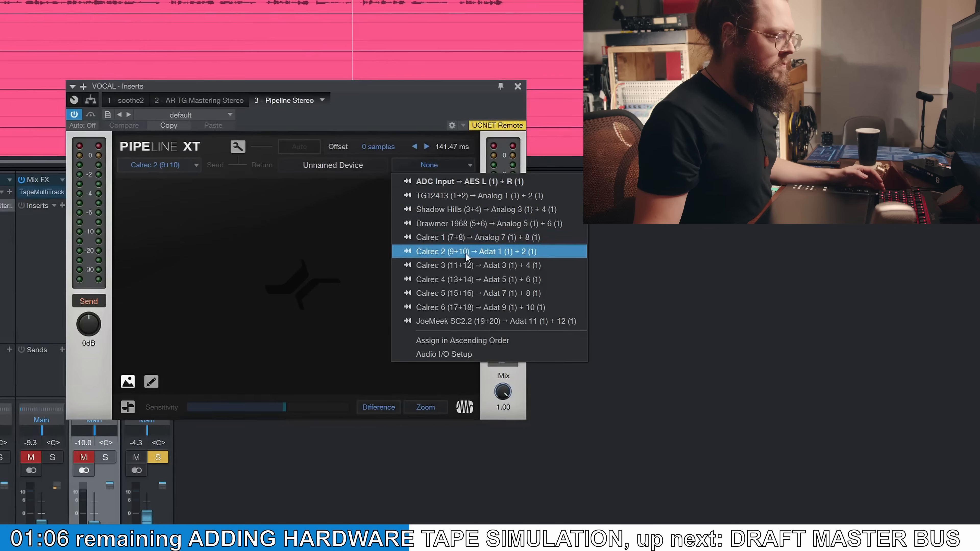
left_click(464, 253)
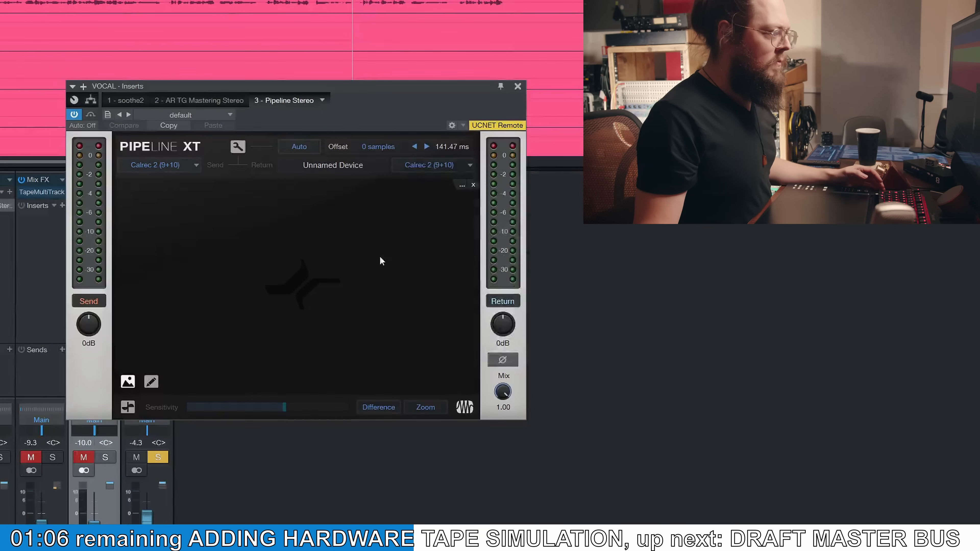
left_click_drag(404, 111, 547, 200)
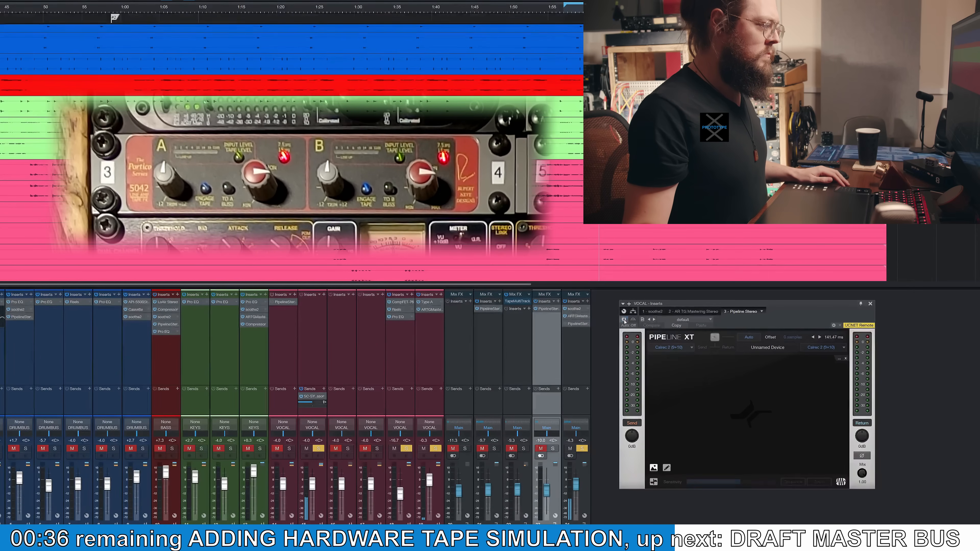
- Clear the VOCAL bus solo to hear its Pipeline insert in the full mix, and select the DRUMBUS's Pipeline insert
key("space")
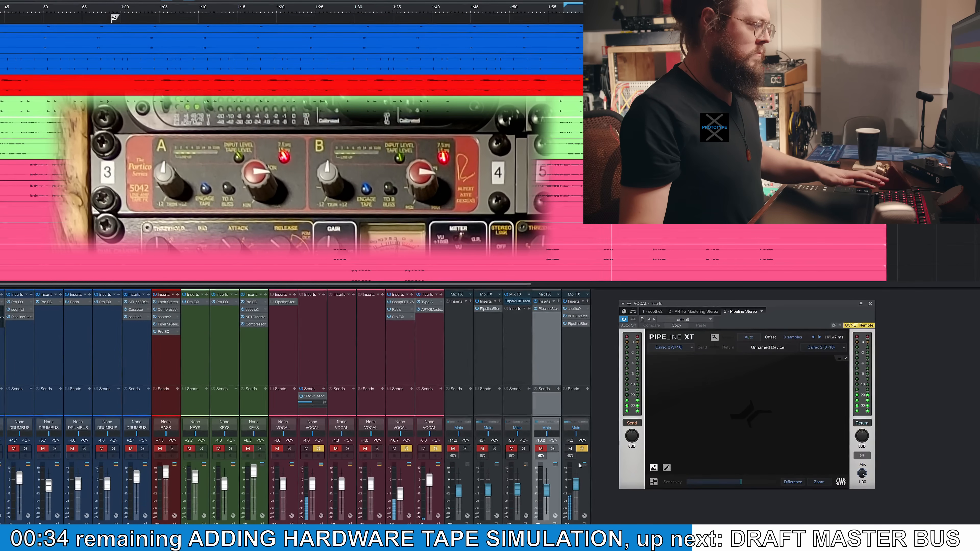
left_click(582, 449)
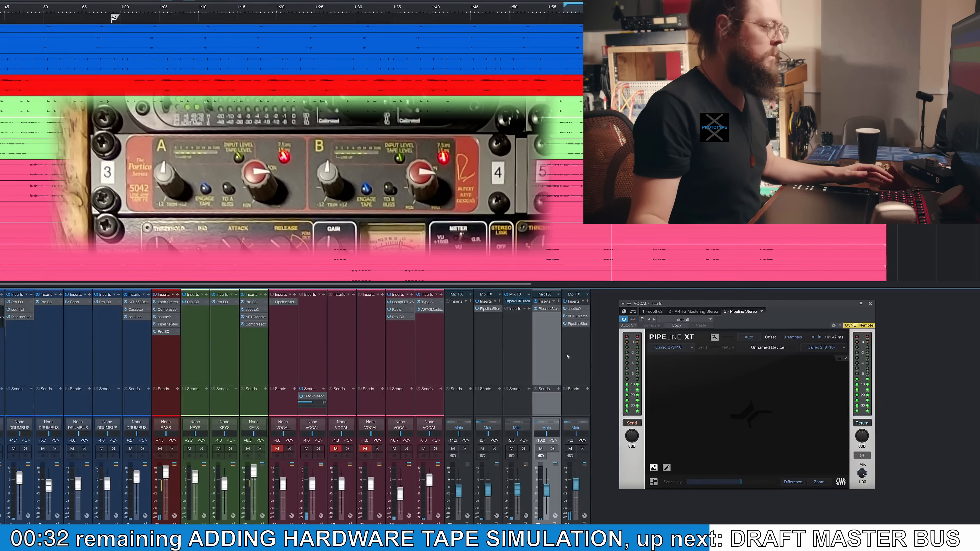
key("space")
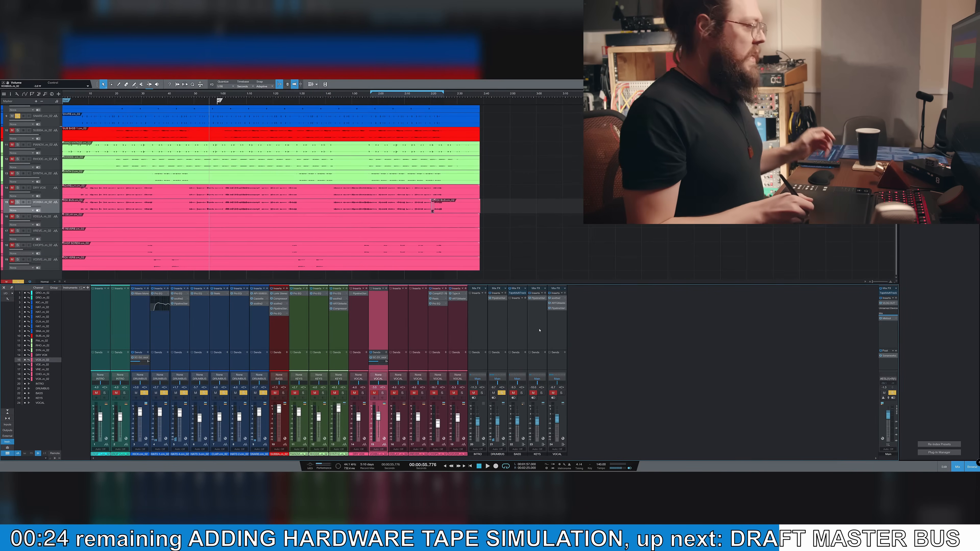
left_click(497, 299)
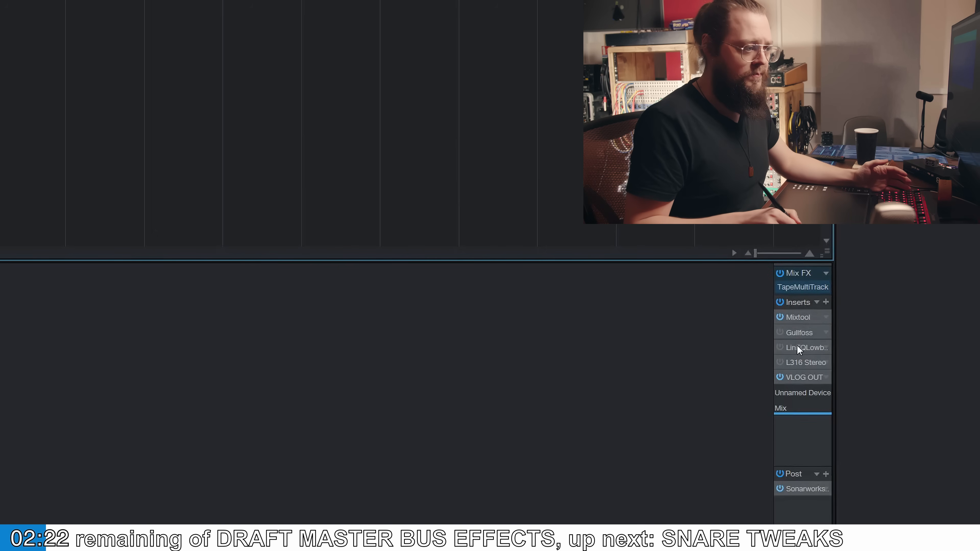
- Enable the Gullfoss insert on the Main bus and toggle its bypass during playback to compare the sound
double_click(785, 335)
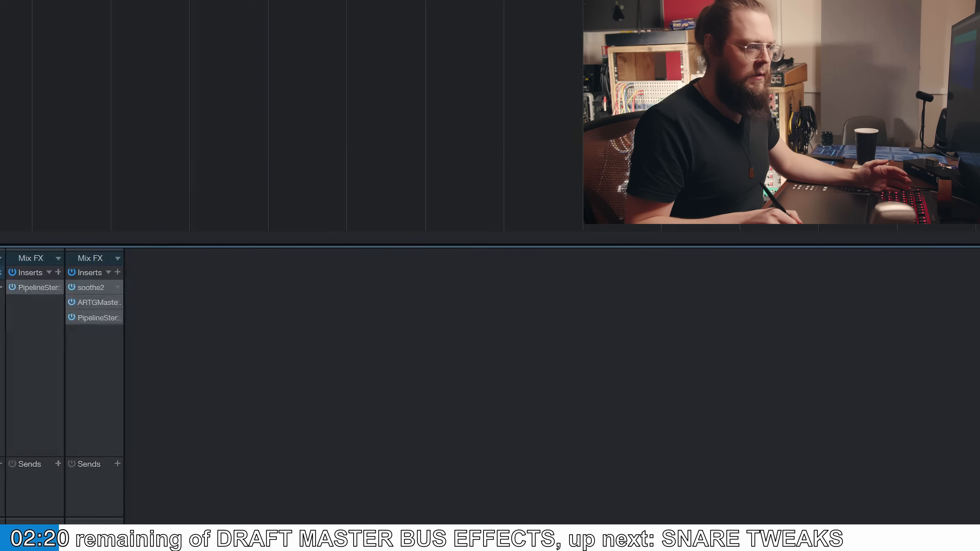
left_click_drag(423, 108, 294, 112)
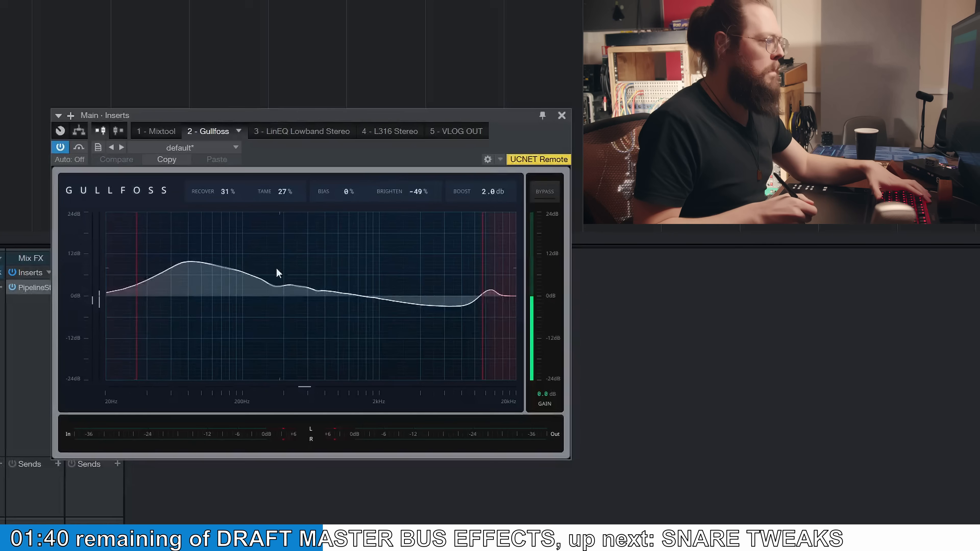
key("space")
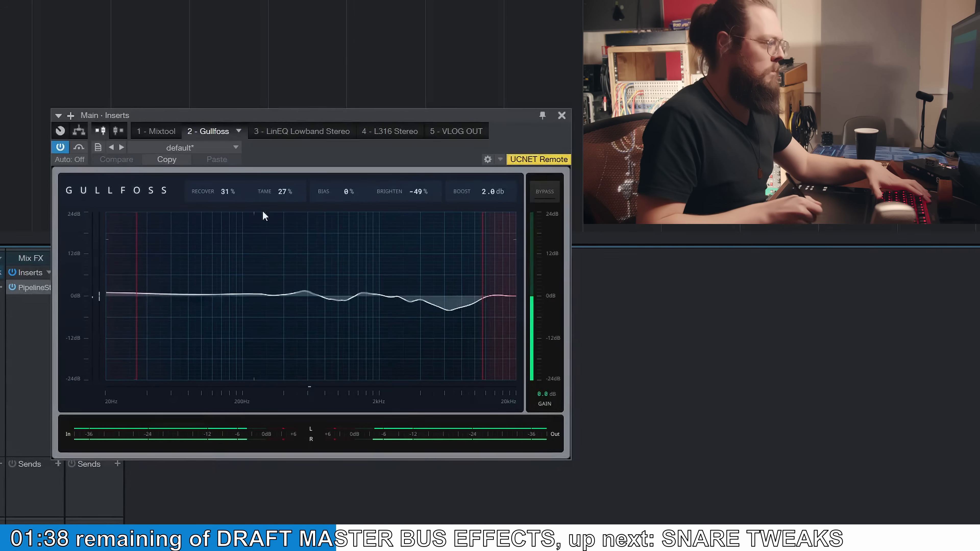
left_click(80, 147)
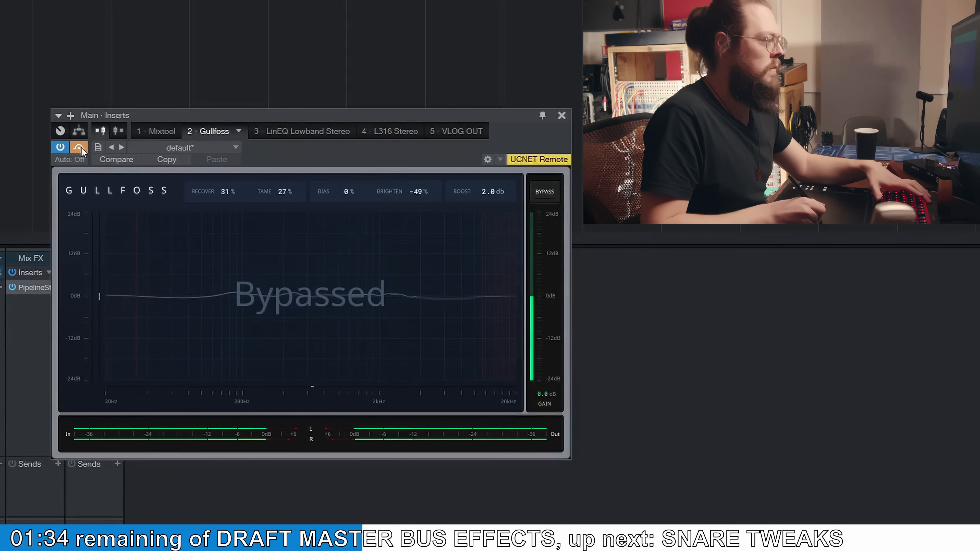
left_click(79, 147)
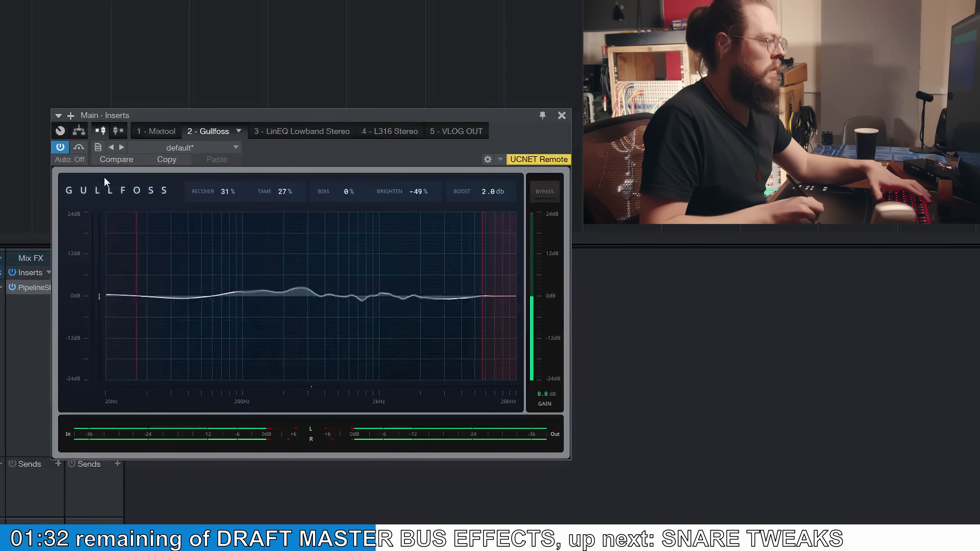
left_click(79, 148)
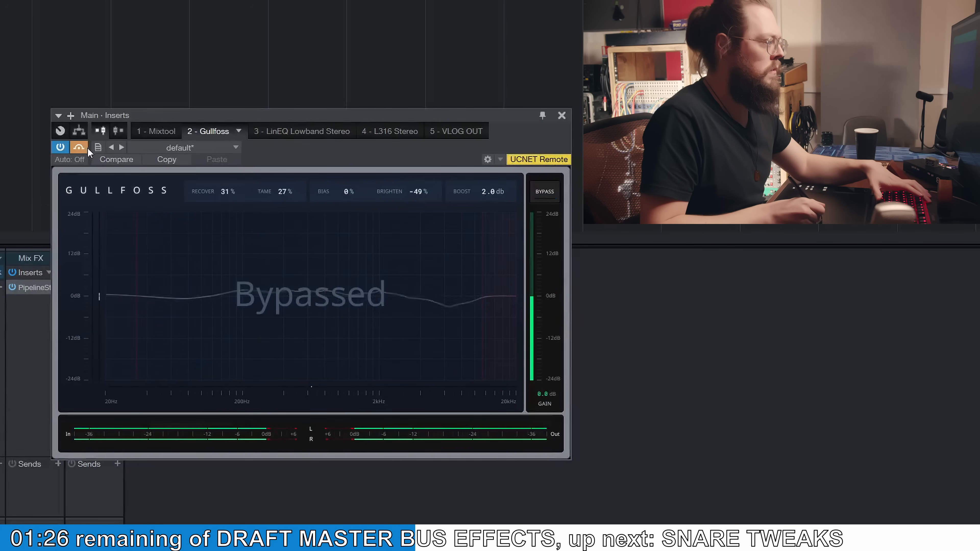
left_click(81, 146)
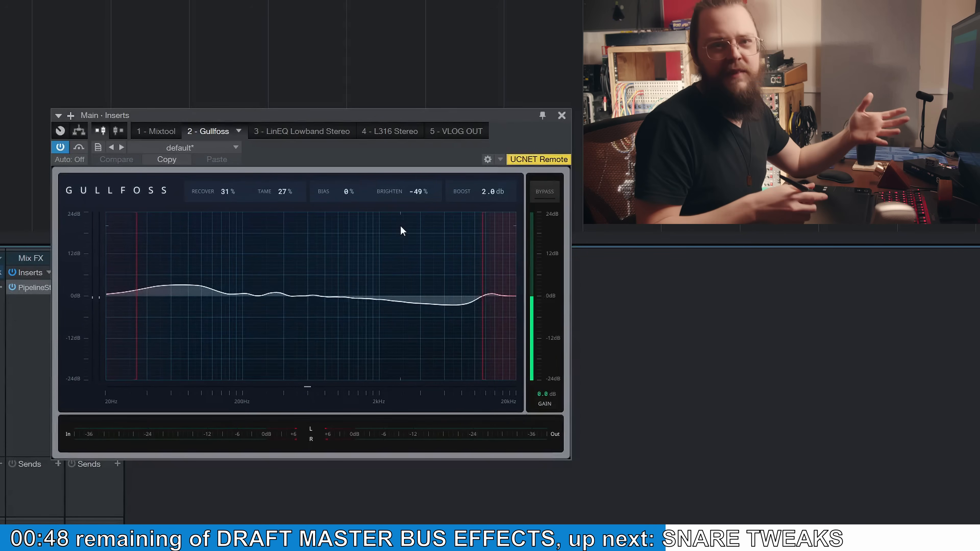
- Reposition the Main bus's Gullfoss window and close it
left_click_drag(445, 117, 534, 105)
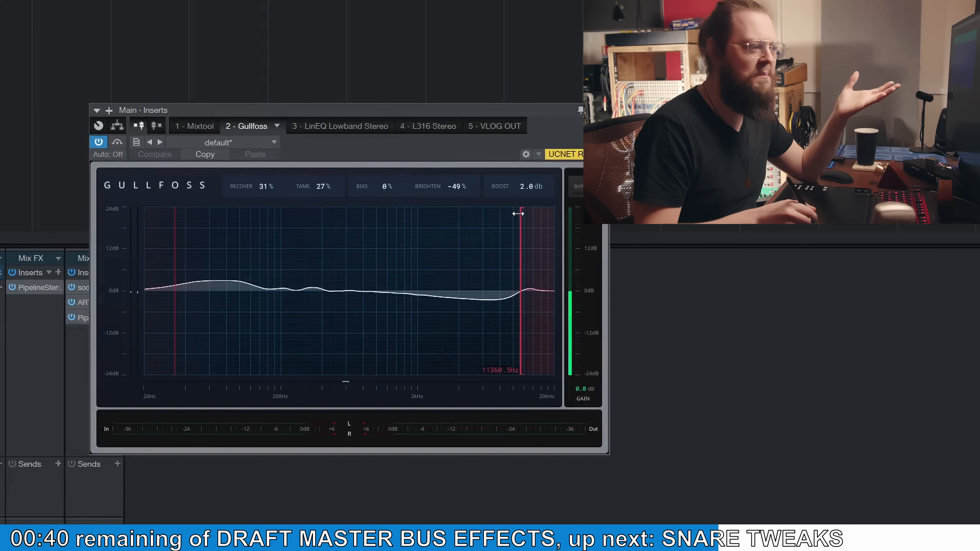
left_click_drag(532, 113, 492, 121)
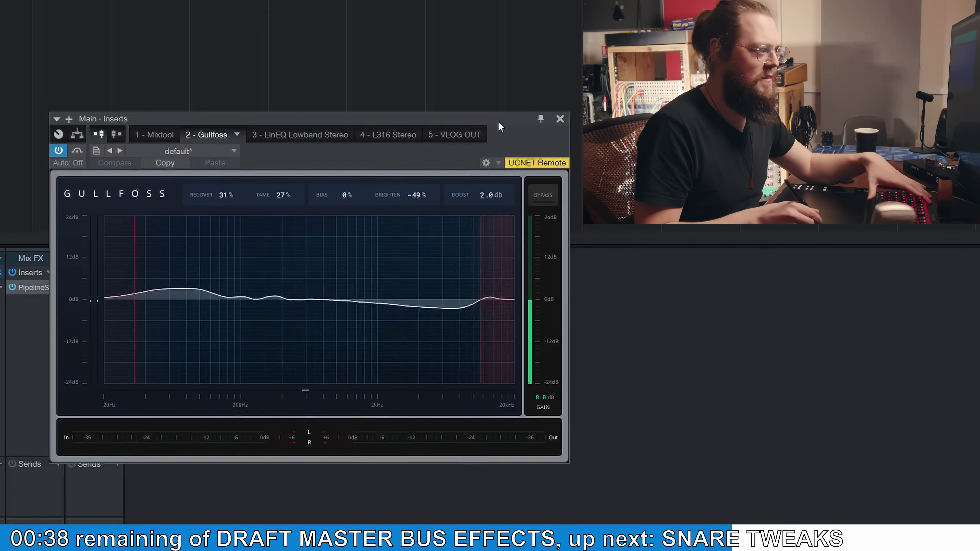
left_click(562, 121)
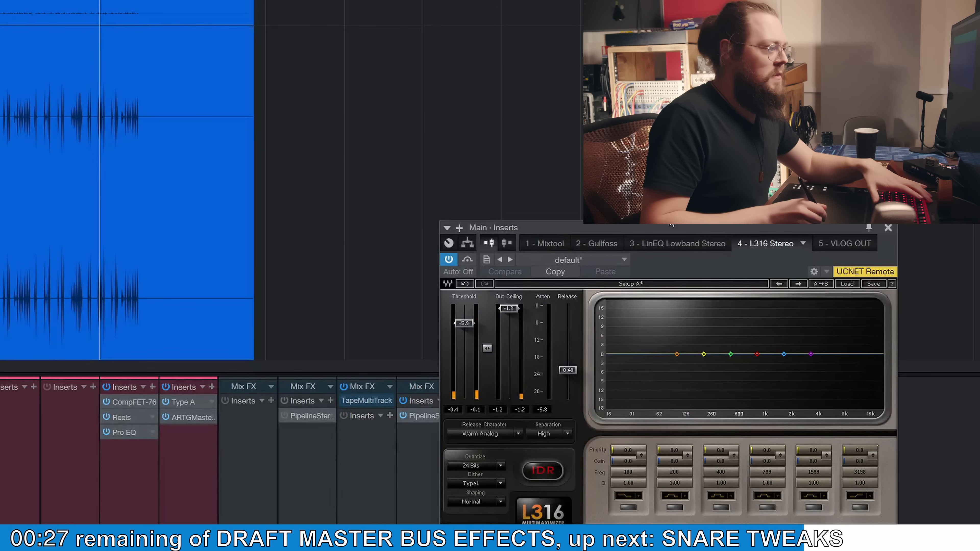
- Set the threshold to 0.0 and the release to 0.38 in the Main bus's L316 limiter
left_click_drag(672, 226, 608, 211)
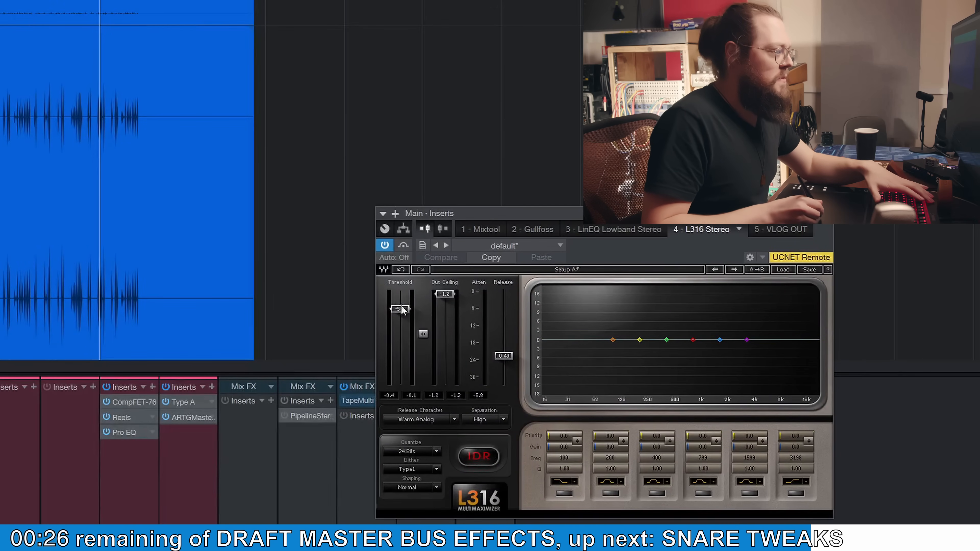
left_click_drag(405, 316, 401, 290)
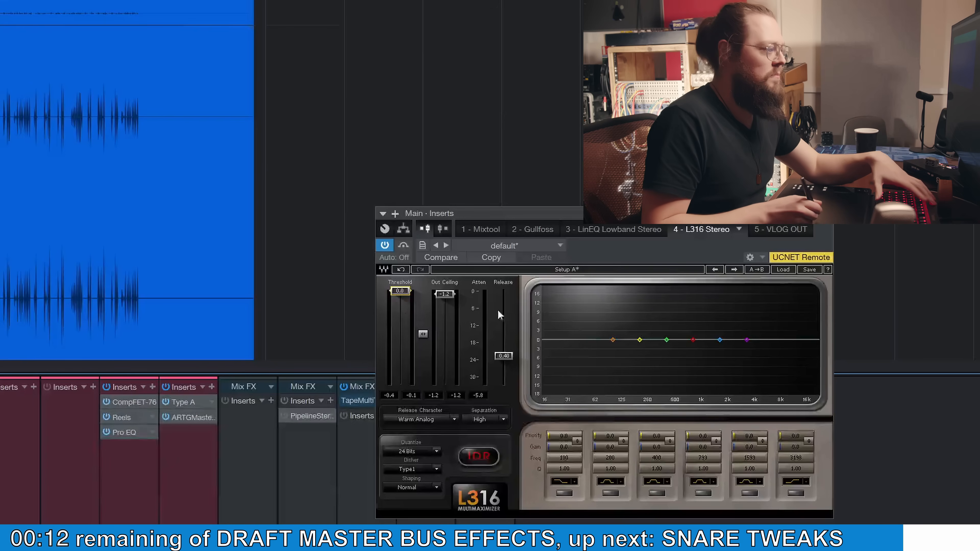
left_click_drag(504, 357, 503, 364)
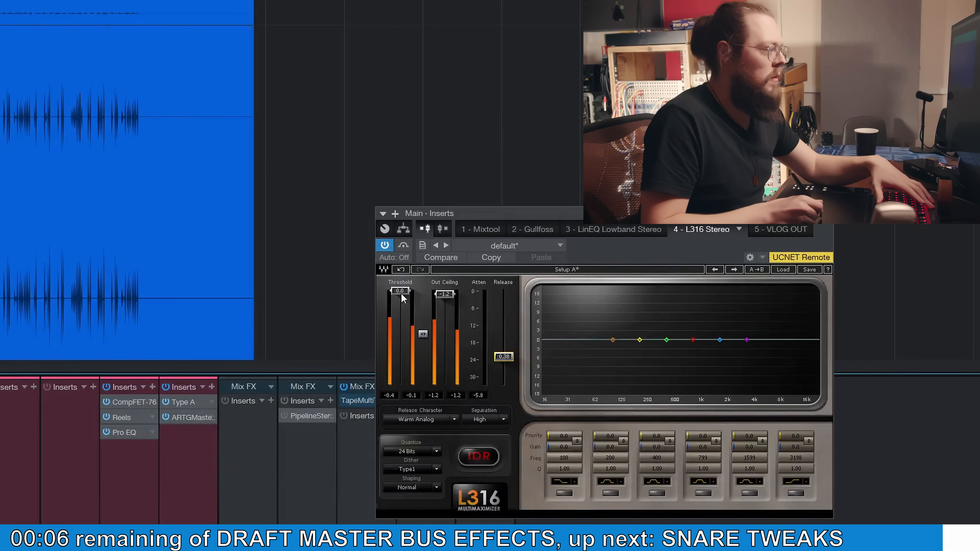
- Lower the threshold in the Main bus's L316 limiter
mouse_move(400, 291)
left_mouse_down()
mouse_move(400, 317)
mouse_move(400, 306)
left_mouse_up()
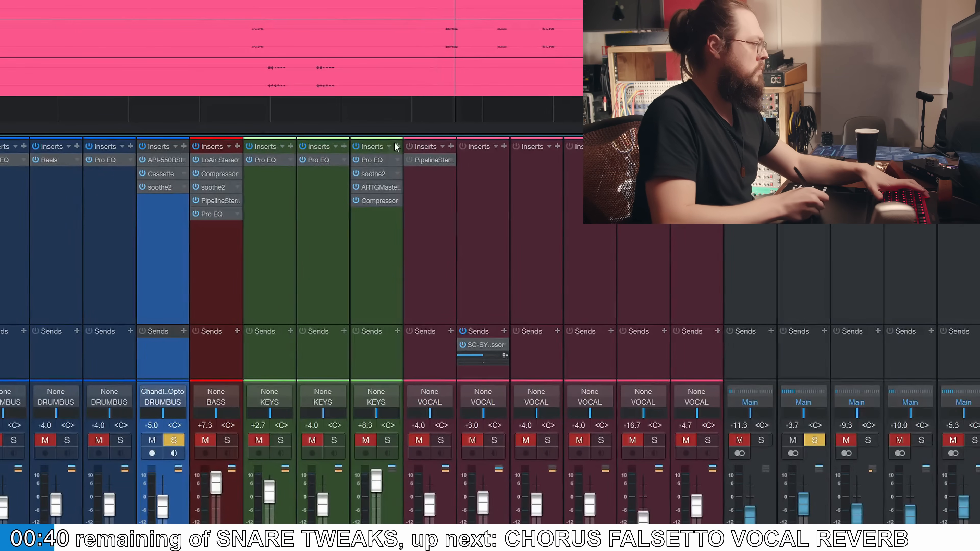
- Add a Pro EQ insert at the end of the SNARE channel's effect chain
left_click(188, 151)
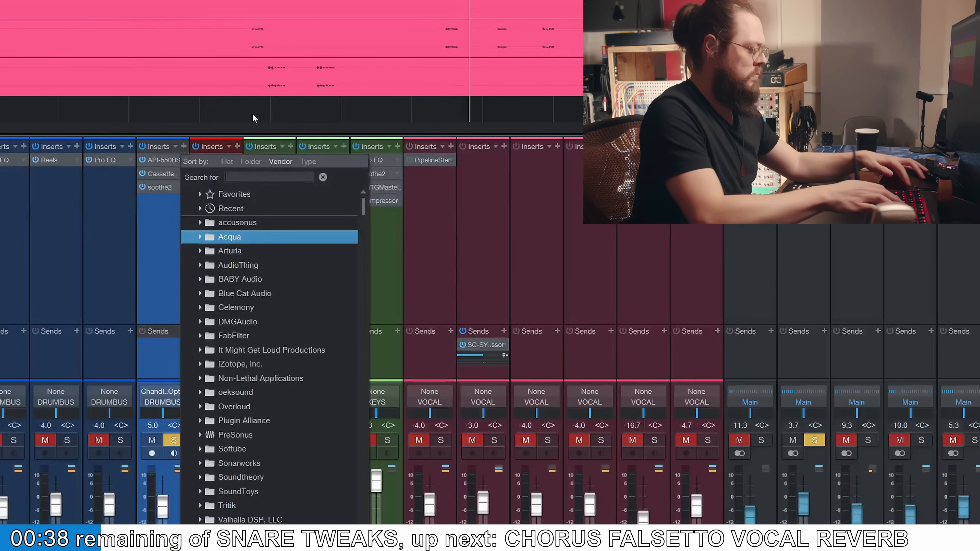
type("peo")
key("BackSpace")
key("BackSpace")
type("ro")
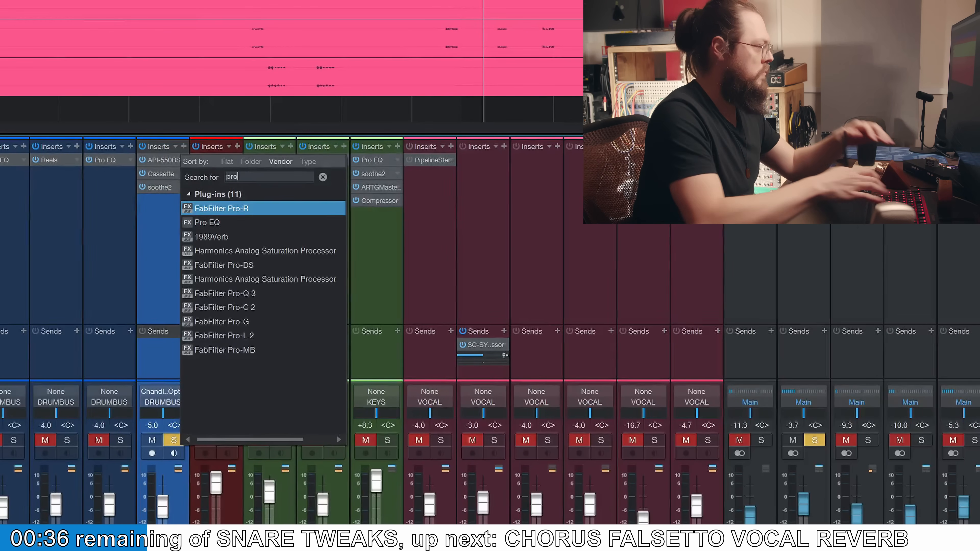
left_click(222, 228)
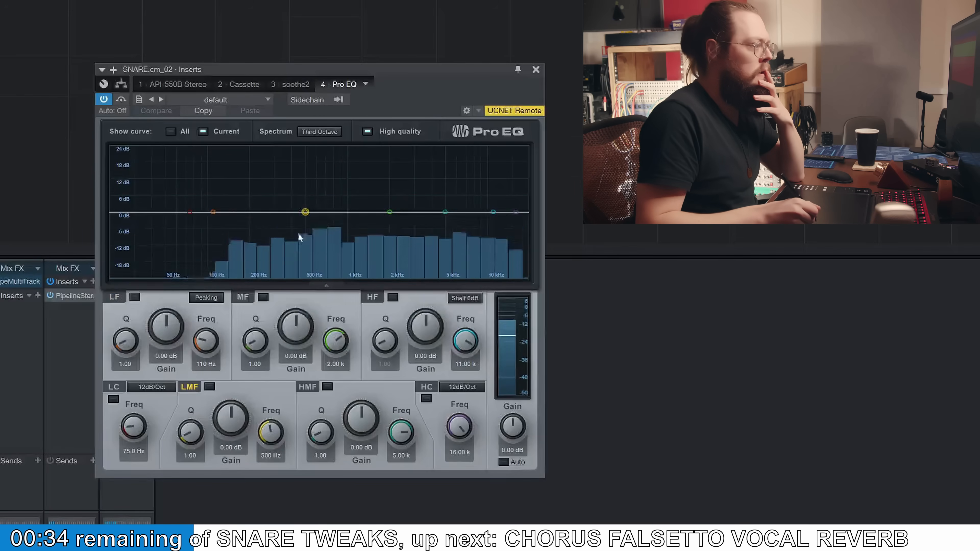
- Boost the snare's LMF band 4.00 dB at 369 Hz and MF band 3.06 dB at 1.46 kHz, and cut LF 5.41 dB at 76.5 Hz
left_click_drag(305, 206, 286, 201)
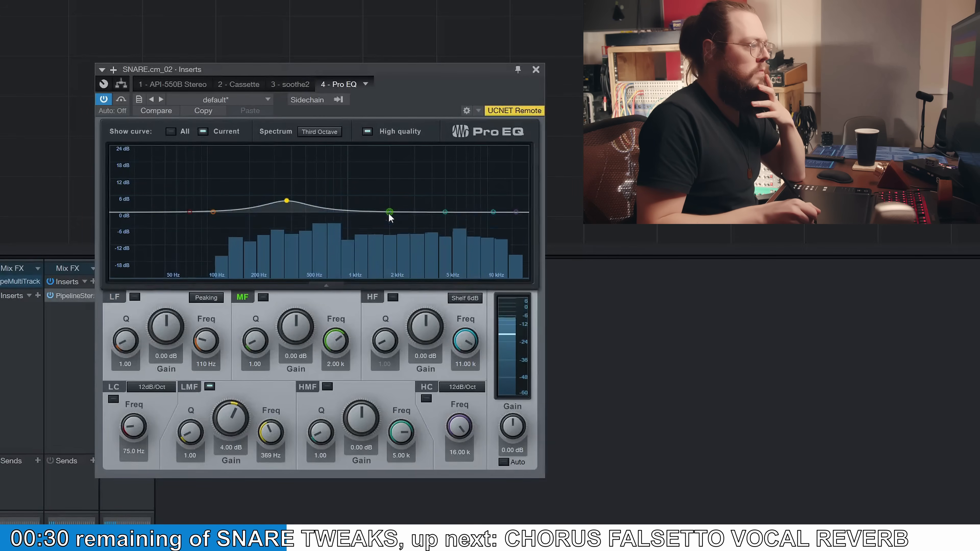
left_click_drag(389, 212, 370, 203)
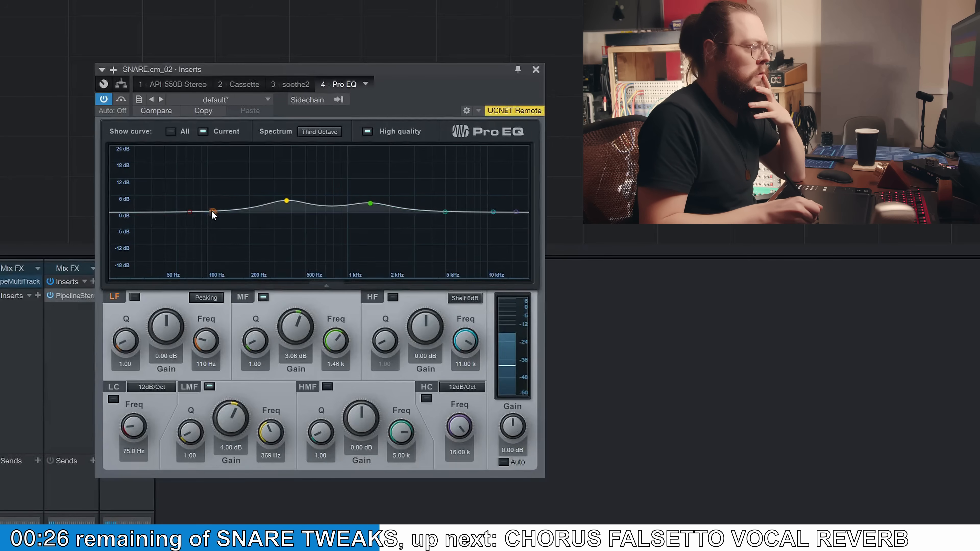
left_click_drag(213, 212, 192, 229)
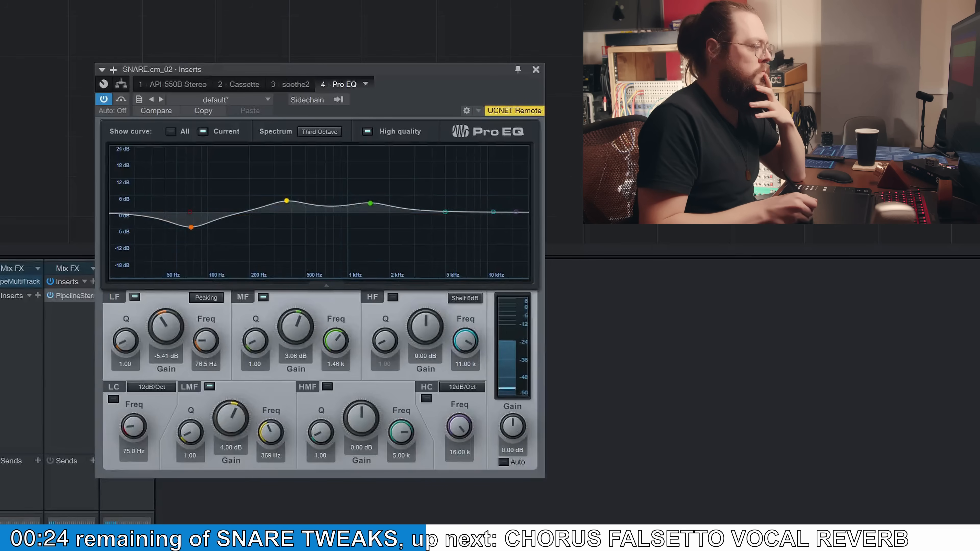
- Enable the low-cut filter in the snare's Pro EQ and close the plug-in window
left_click(141, 387)
left_click(147, 430)
left_click(113, 399)
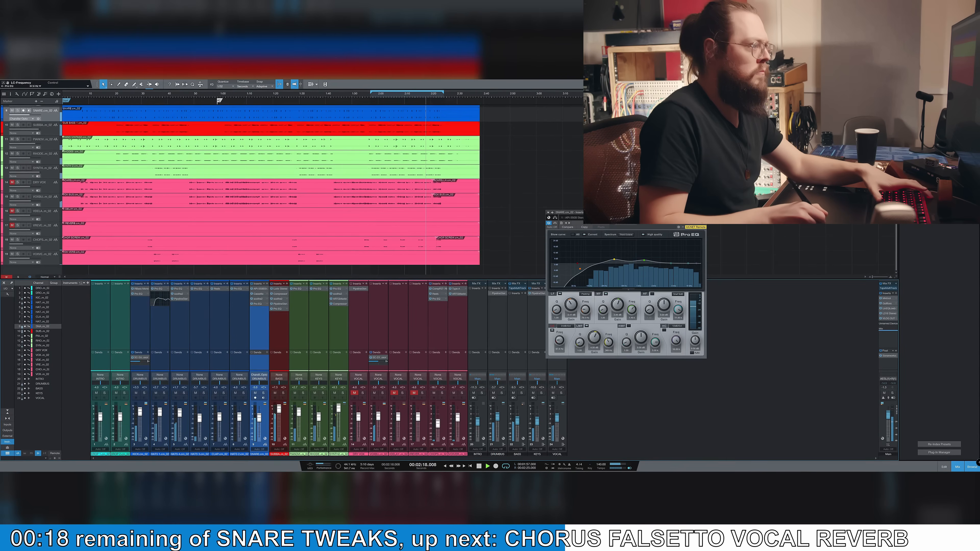
left_click(704, 213)
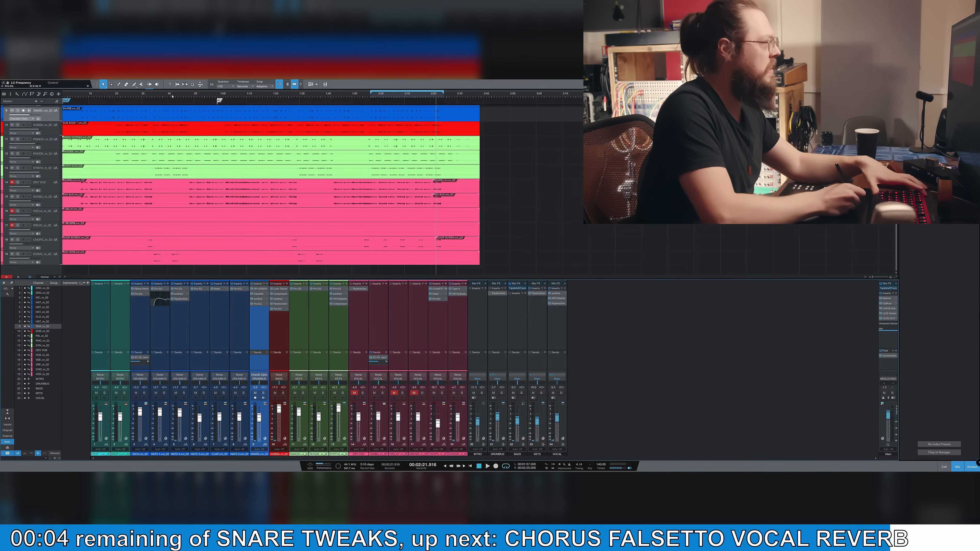
- Play the song from its early section with the V REVERB track soloed to locate its vocal reverb parts
left_click(197, 97)
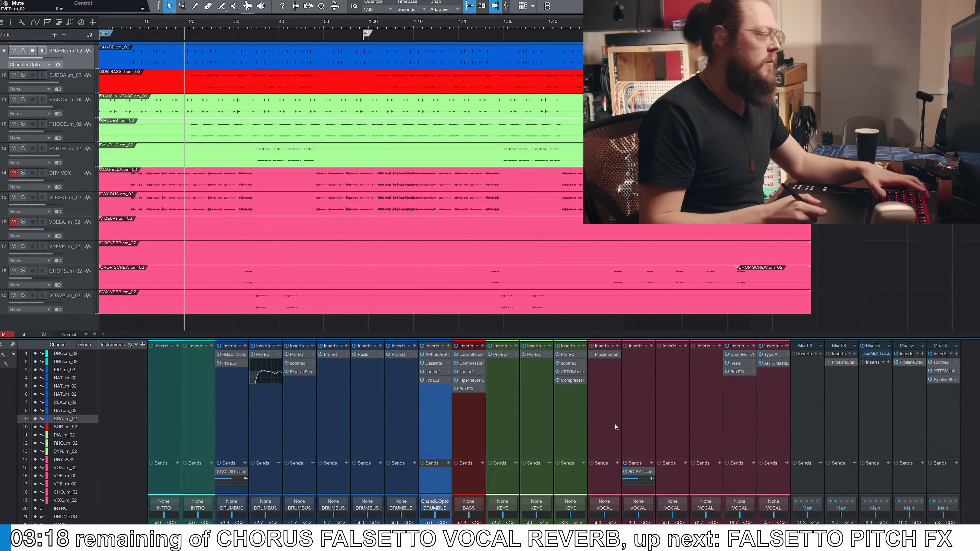
key("space")
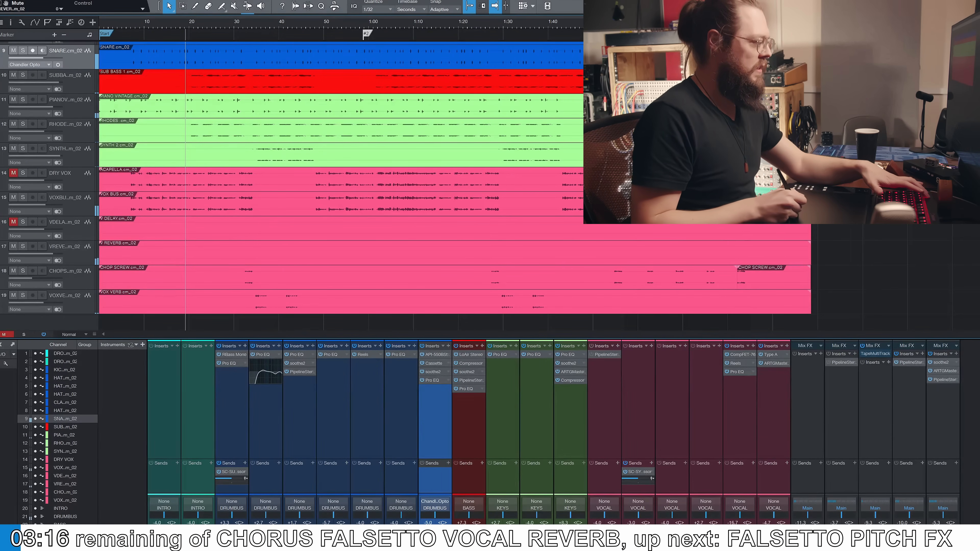
left_click(714, 532)
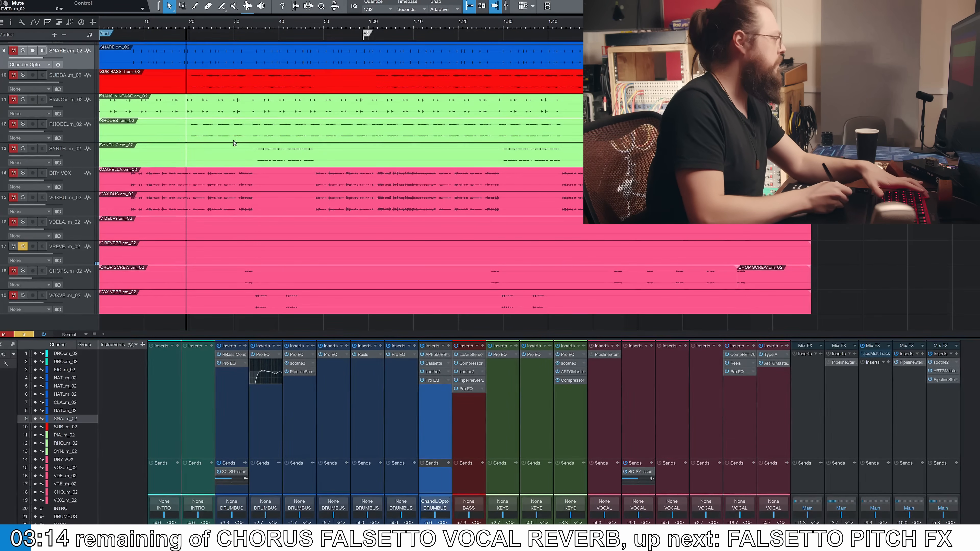
key("e")
key("e")
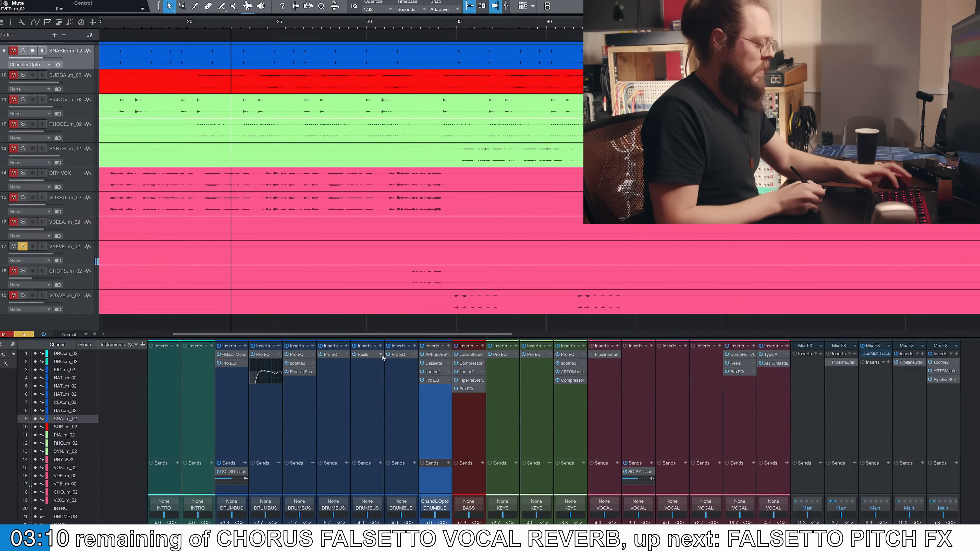
key("w")
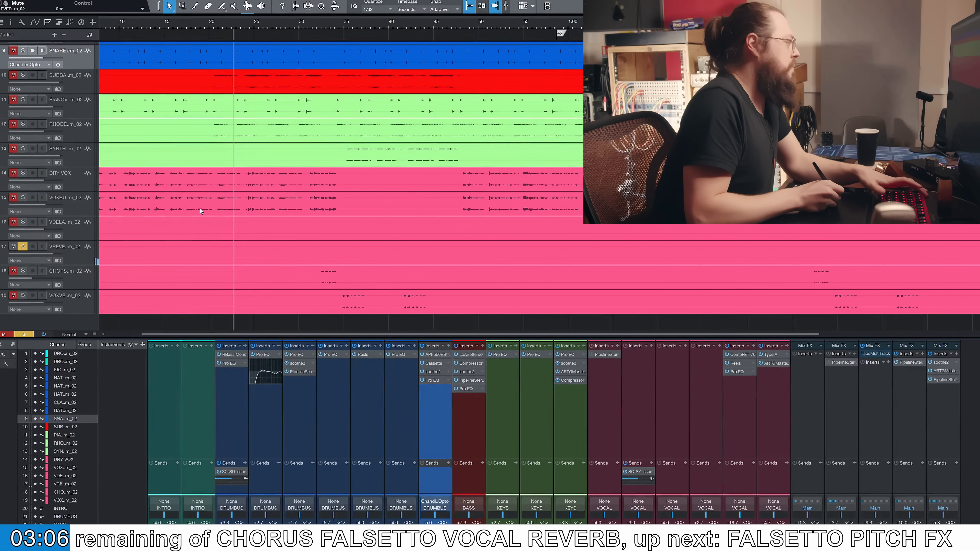
- Split the V REVERB audio event into separate sections with the Split tool
key("3")
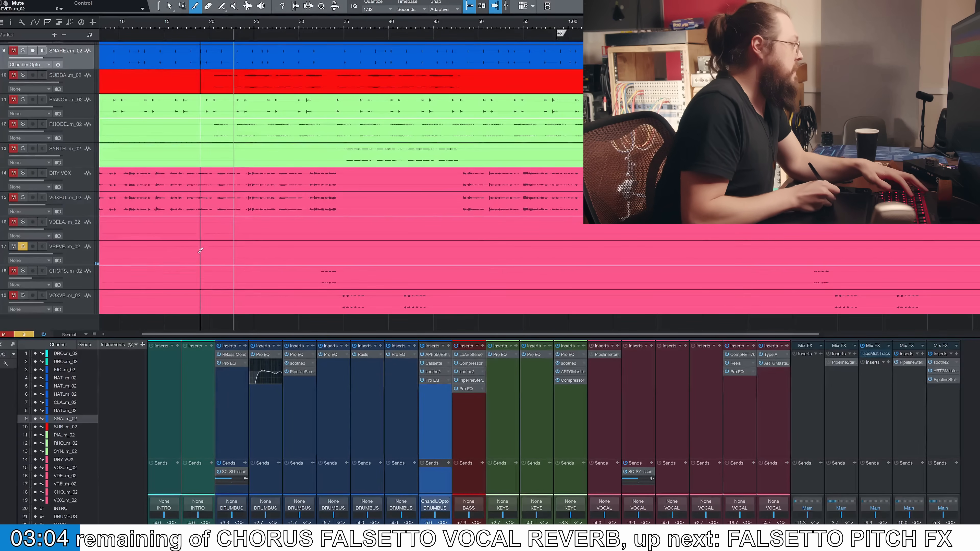
left_click(213, 252)
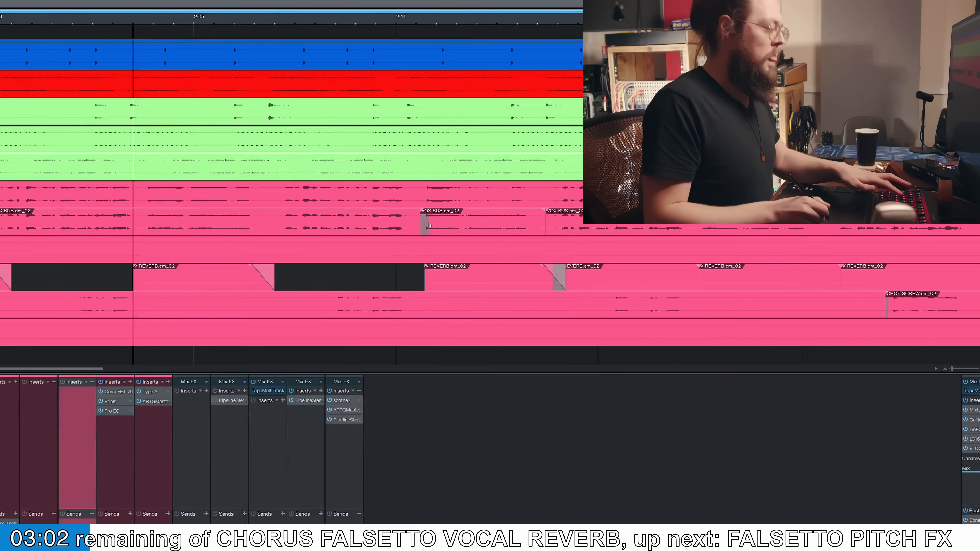
key("w")
key("e")
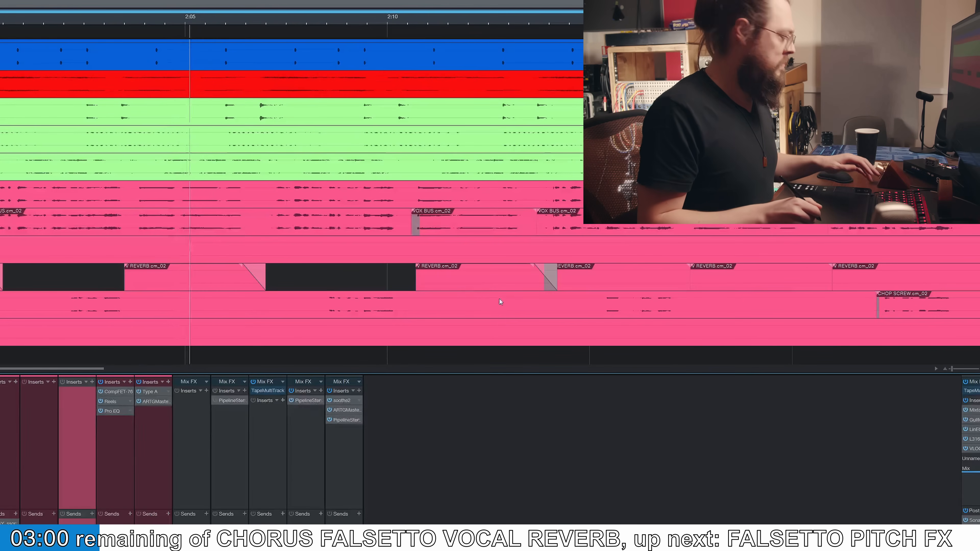
- Delete the V REVERB section between about 2:14 and 2:17
scroll(486, 294, "up", 4)
scroll(482, 289, "down", 4)
scroll(482, 288, "right", 5)
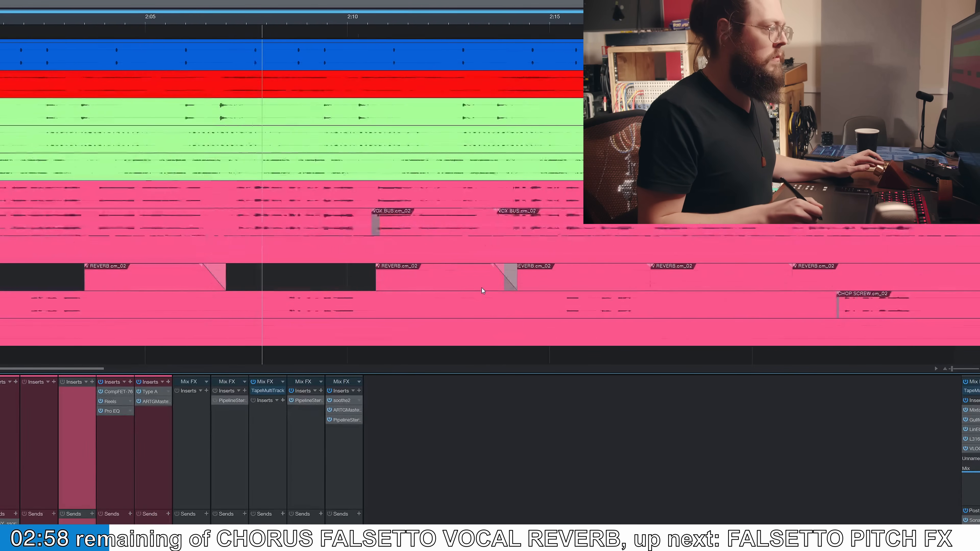
left_click(369, 284)
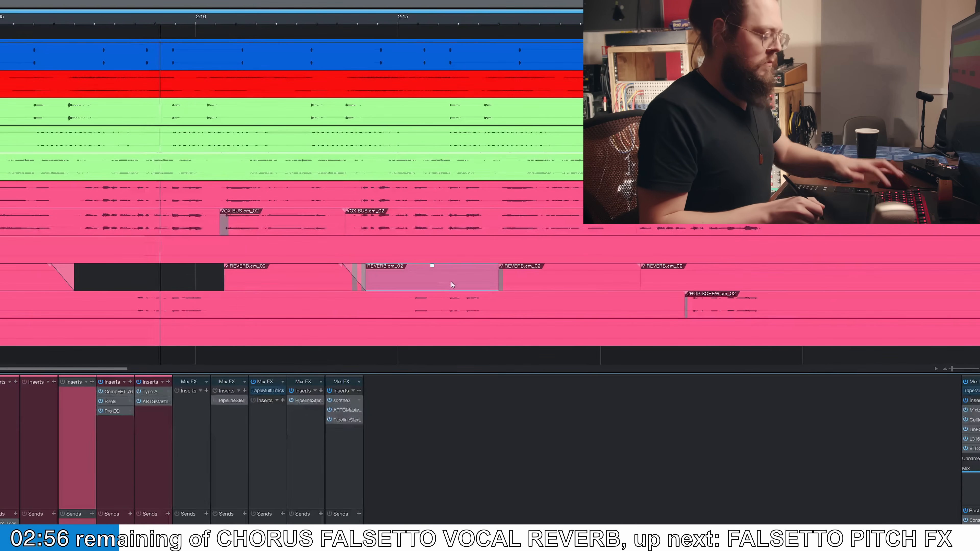
key("Delete")
- Add a short fade-in and fade-out to the V REVERB section between about 2:17 and 2:21
left_click(578, 279)
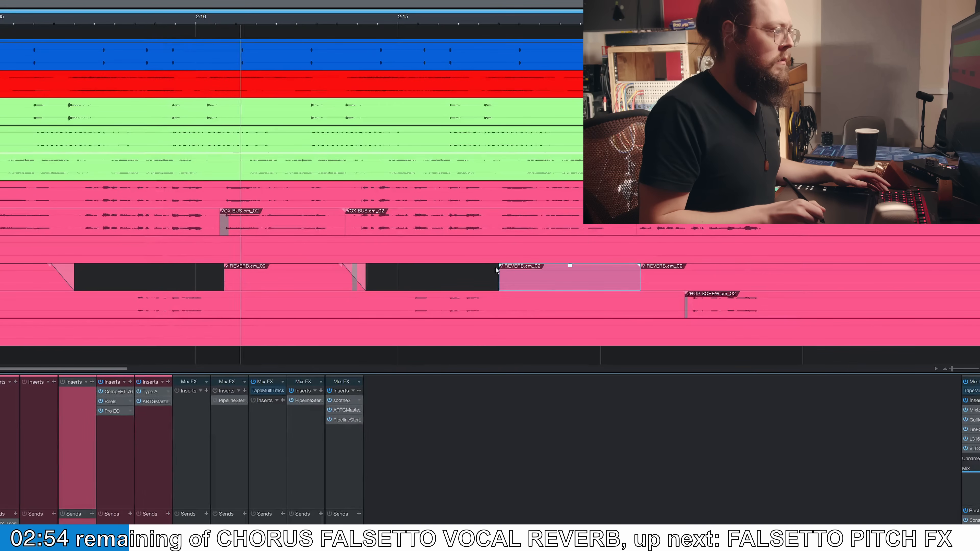
left_click_drag(501, 266, 504, 267)
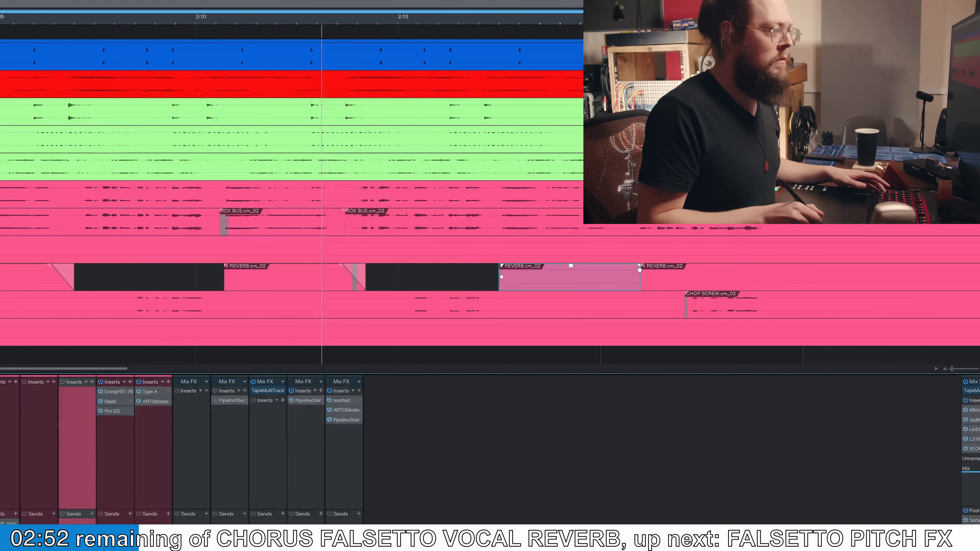
left_click_drag(639, 265, 625, 266)
- Delete the remaining V REVERB audio from about 2:21 to the end of the track
left_click(655, 278)
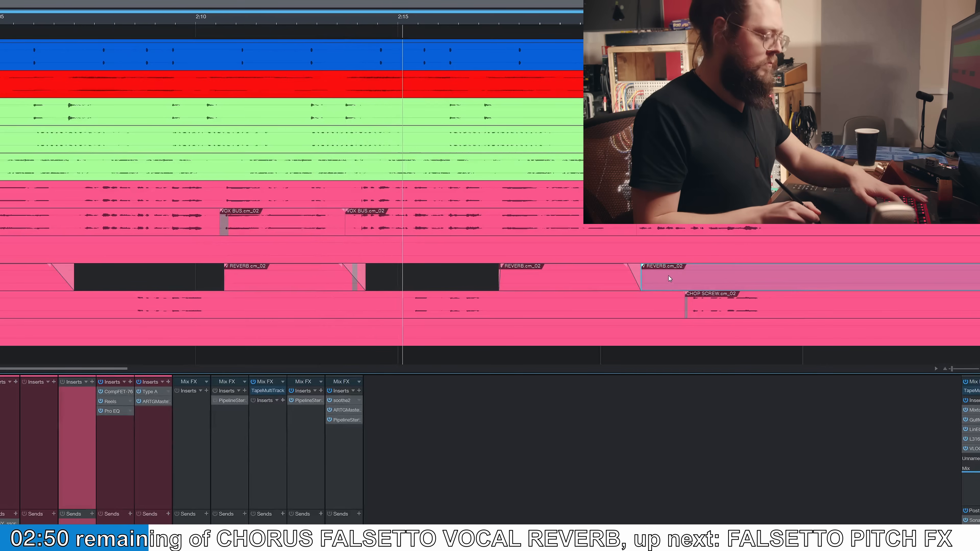
key("Delete")
key("w")
key("w")
key("w")
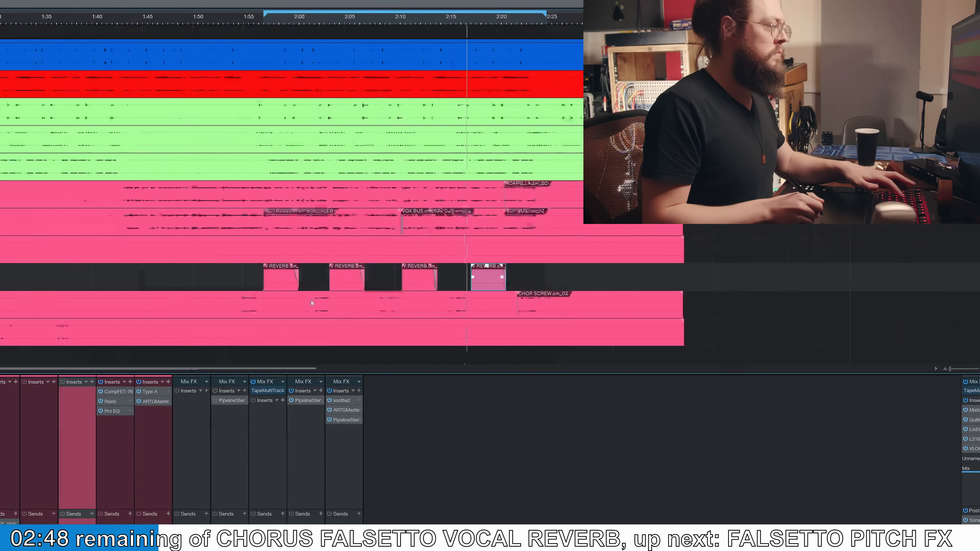
key("e")
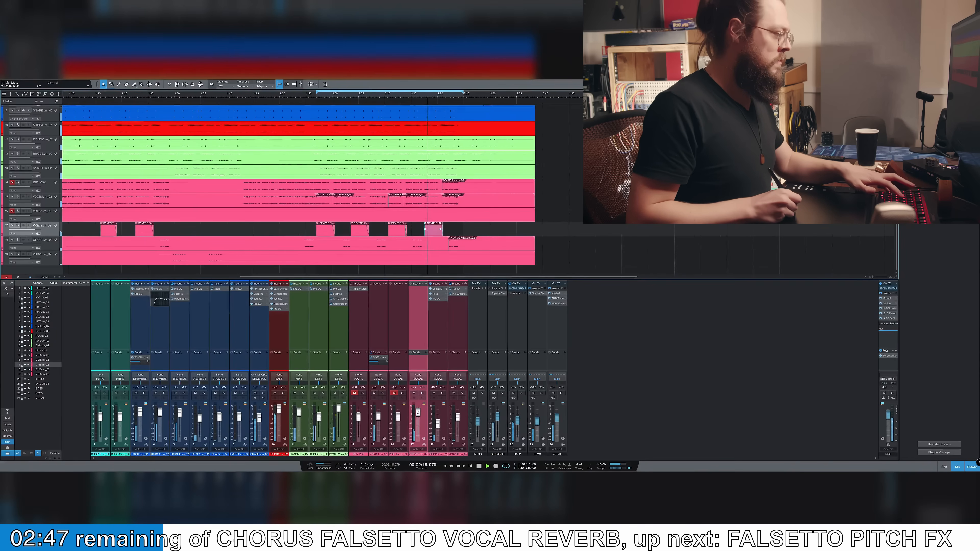
- Raise the V REVERB fader to +4.7 dB and solo the track
left_click_drag(418, 412, 418, 409)
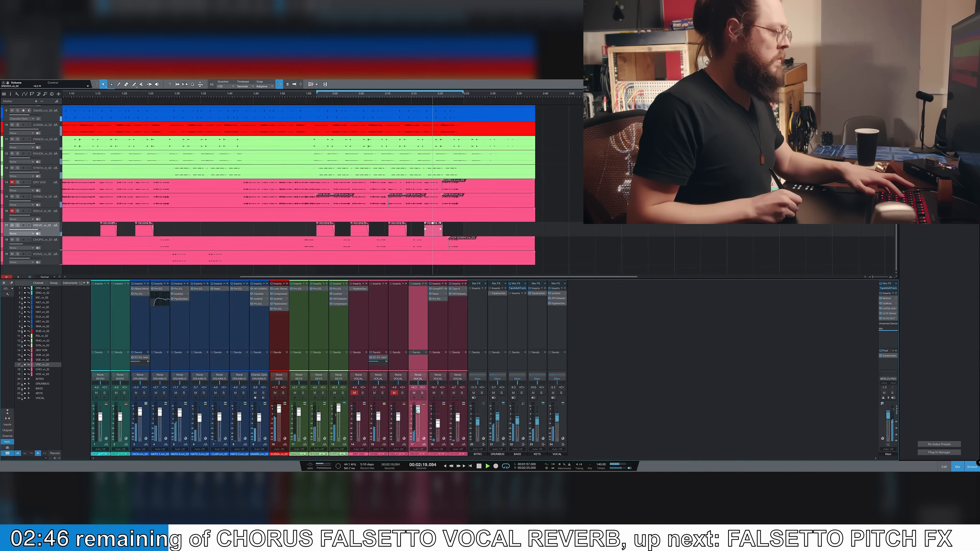
left_click(423, 394)
- Play the soloed V REVERB track from its section at about 1:57
key("space")
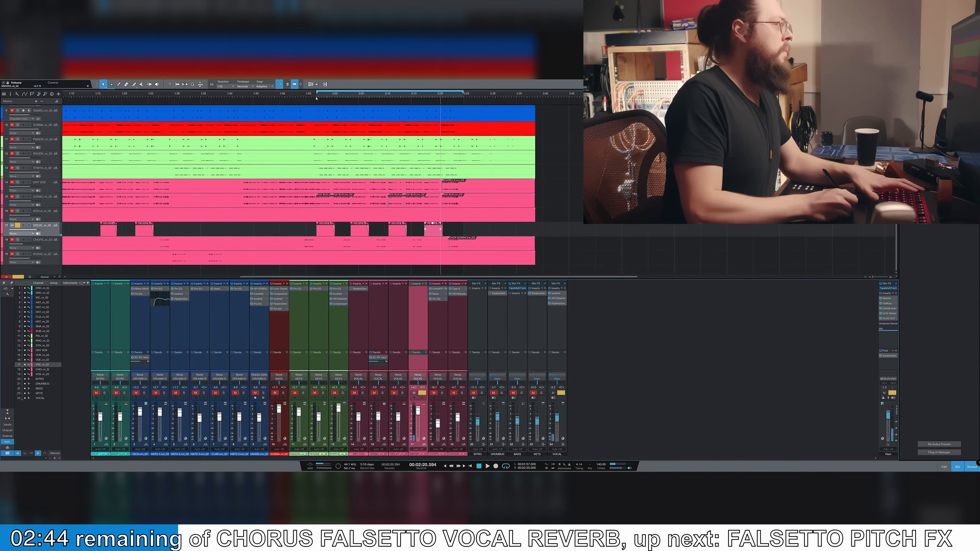
left_click(315, 99)
key("space")
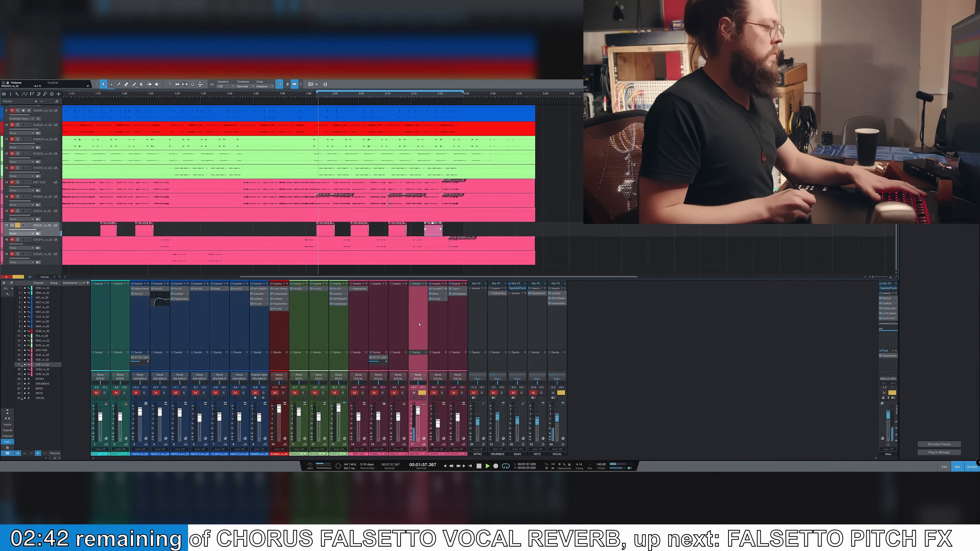
key("space")
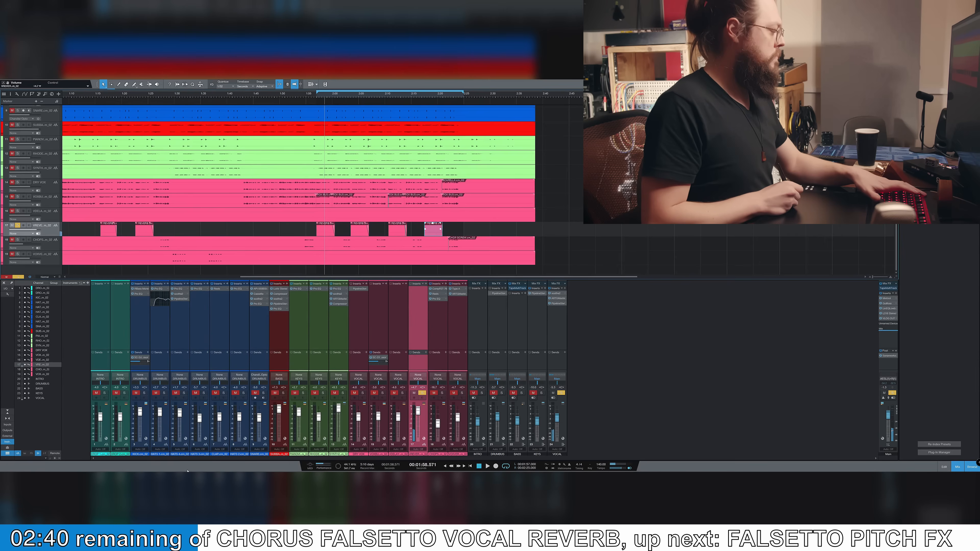
- Insert Arturia's Comp VCA-65 on V REVERB, decline its welcome tour and move the plug-in window clear of the mixer
left_click(433, 315)
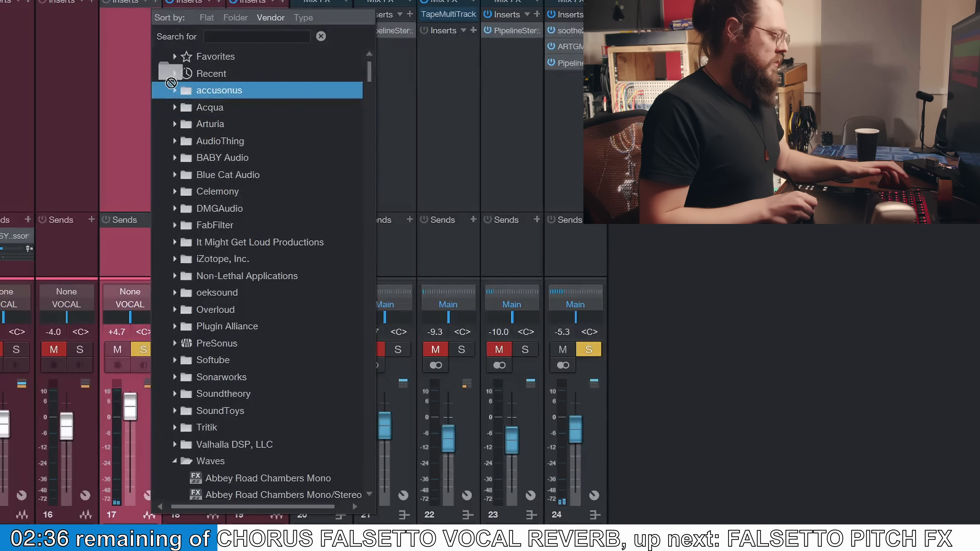
left_click(176, 125)
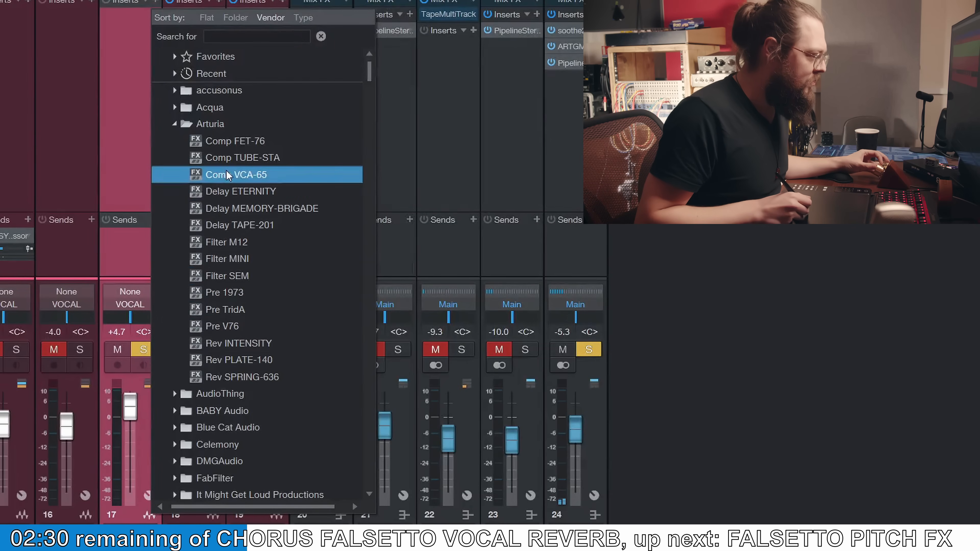
left_click(249, 172)
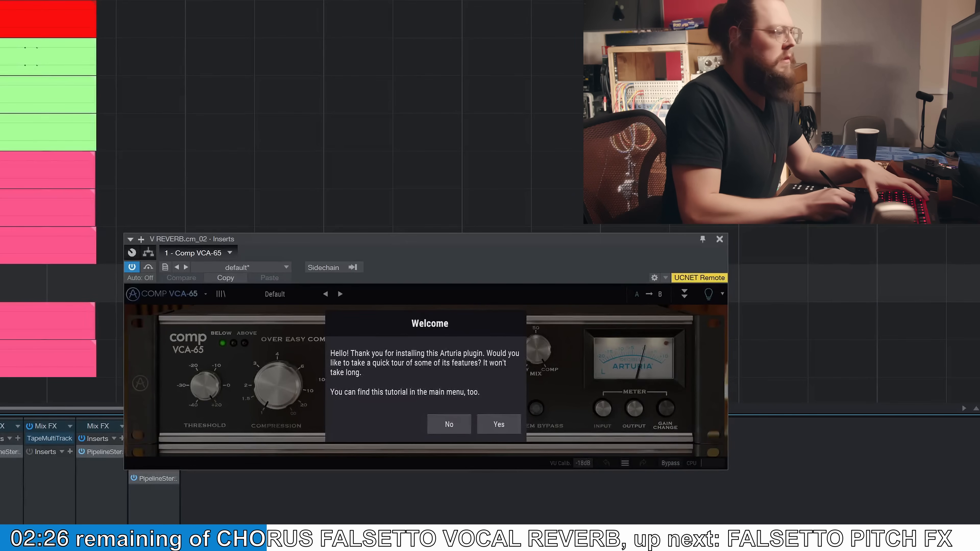
left_click(450, 425)
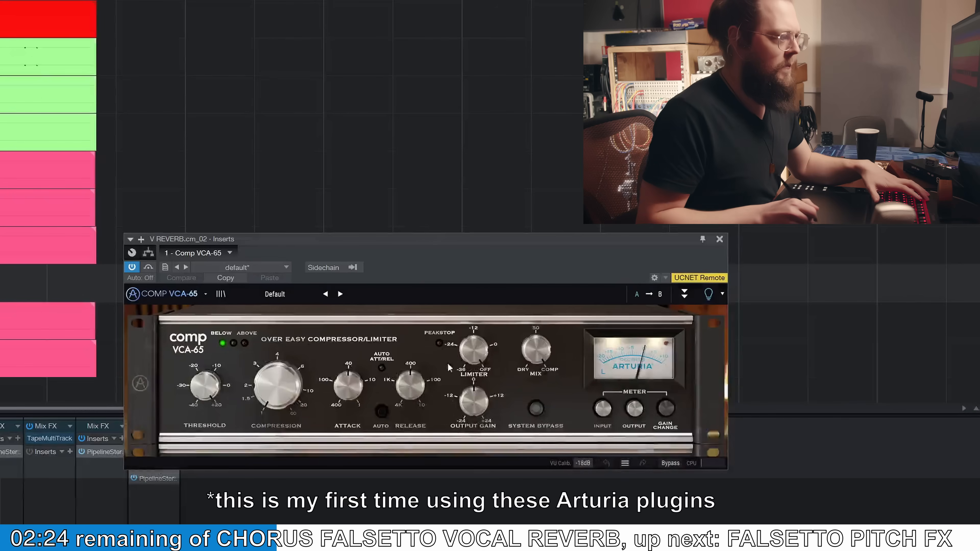
left_click_drag(429, 239, 180, 350)
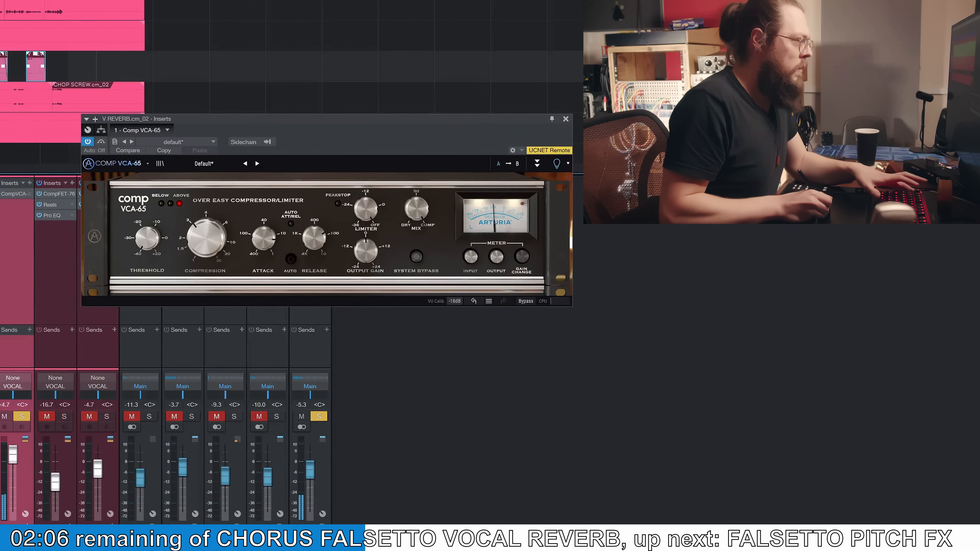
- Add Arturia's Rev PLATE-140 to the V REVERB channel's inserts
left_click(25, 216)
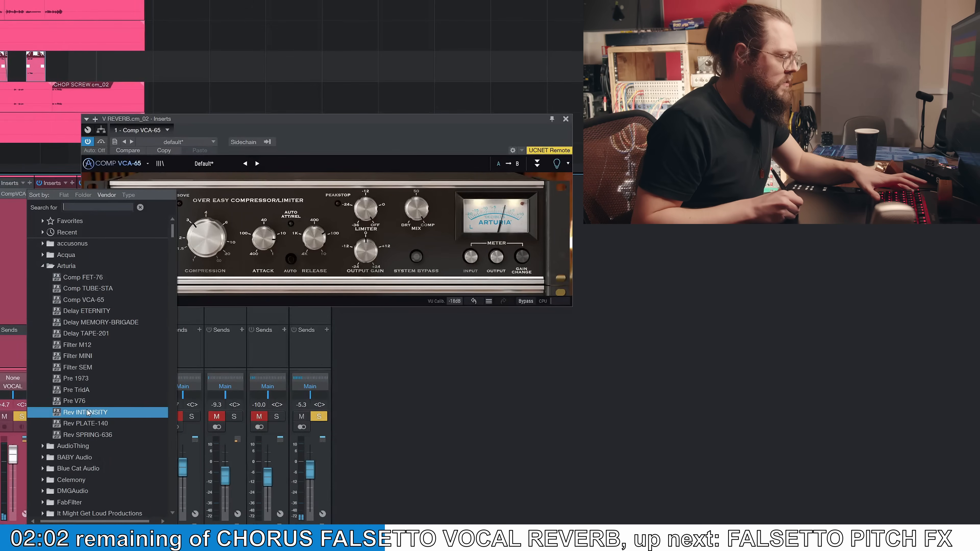
left_click(91, 424)
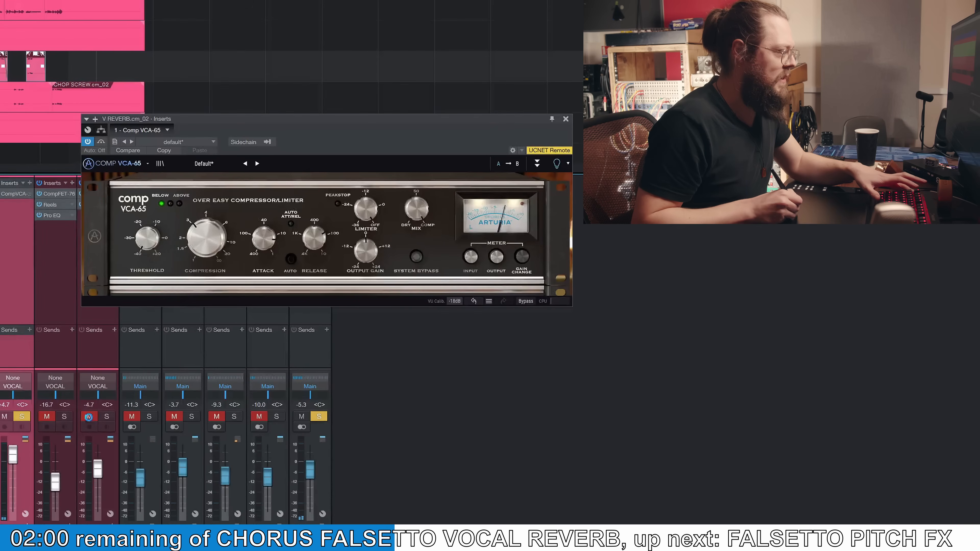
- Move Rev PLATE-140 ahead of Comp VCA-65 and shape it with a lower blend, shorter decay and plate model 1
left_click_drag(17, 207, 18, 193)
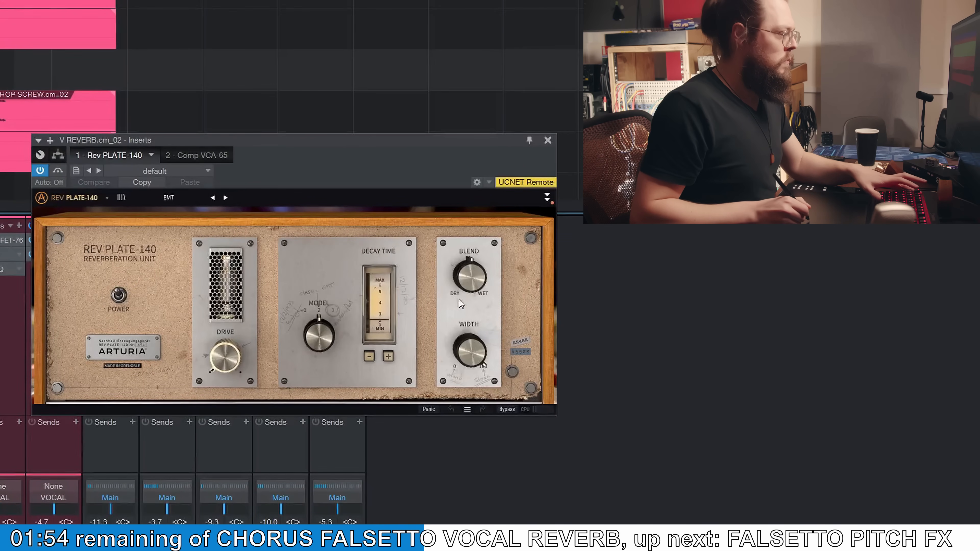
left_click_drag(472, 286, 472, 301)
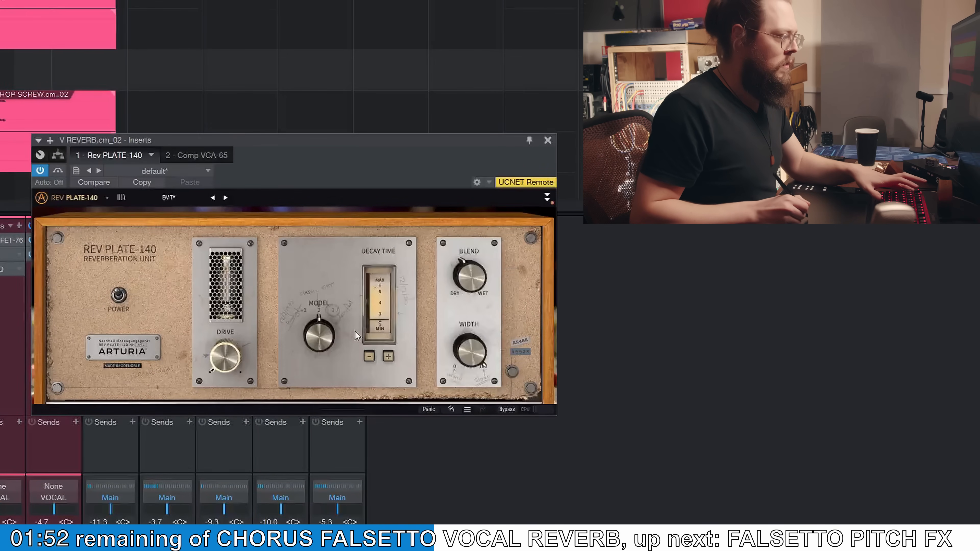
left_click(370, 356)
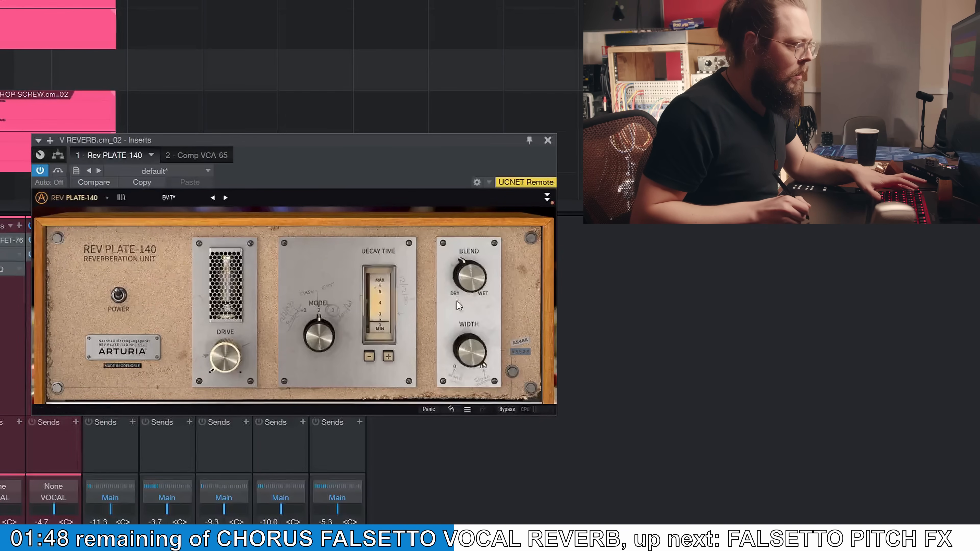
left_click_drag(318, 340, 296, 383)
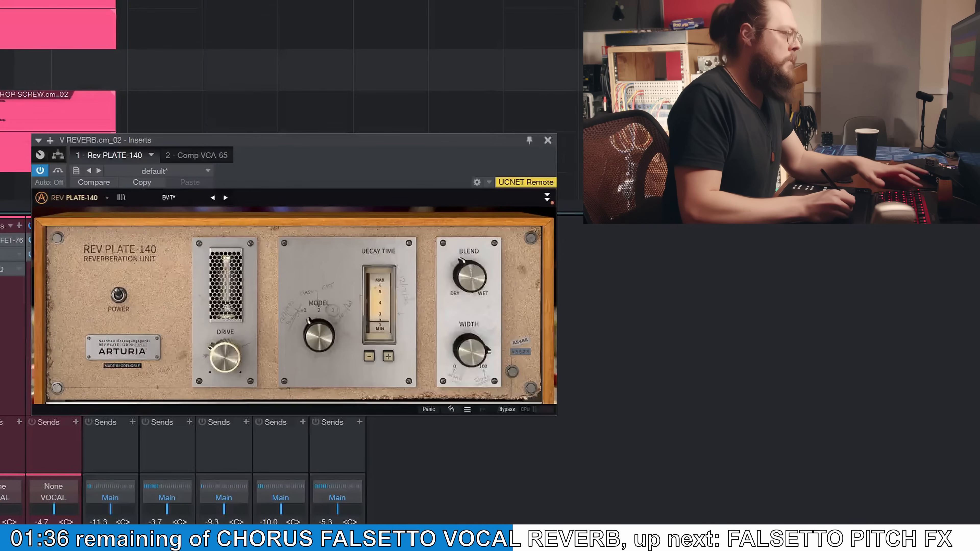
- Undo the last clip edits, trim the start of the REVERB.cm_02 clip to a later point and duplicate the clip
key("space")
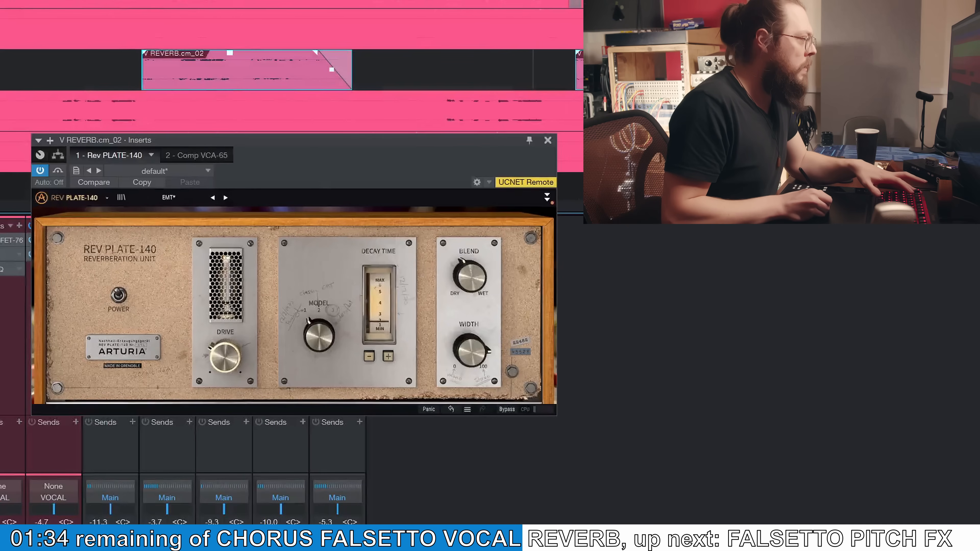
key("ctrl+z")
key("ctrl+z")
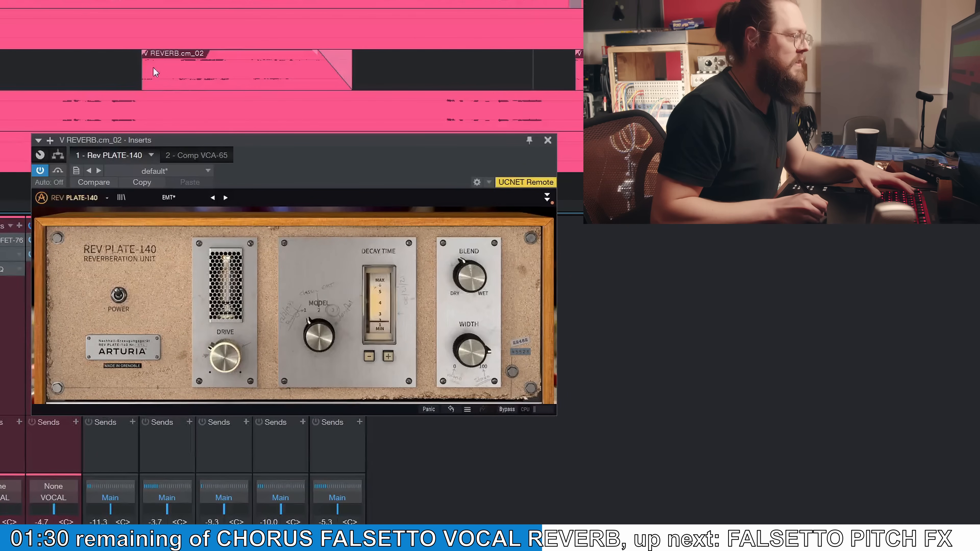
left_click_drag(143, 69, 174, 55)
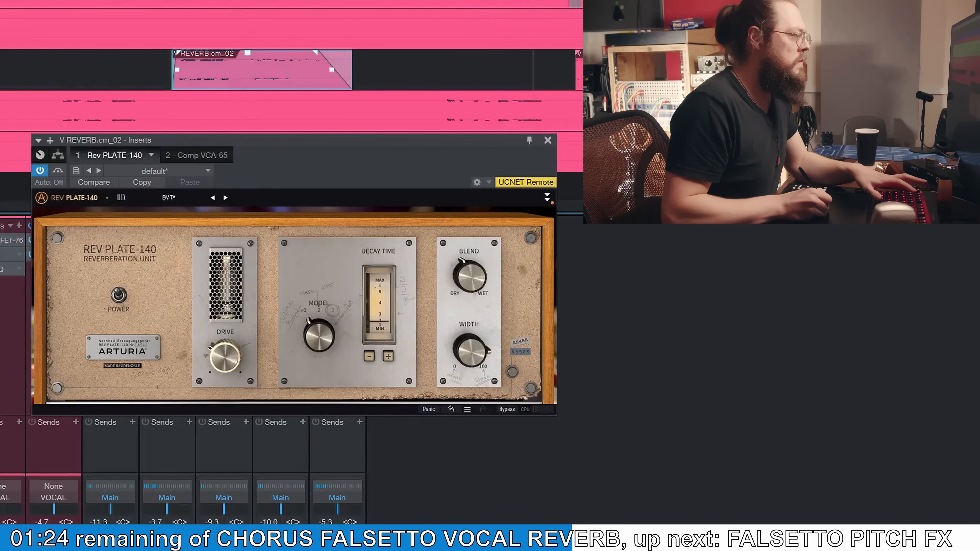
key("ctrl+d")
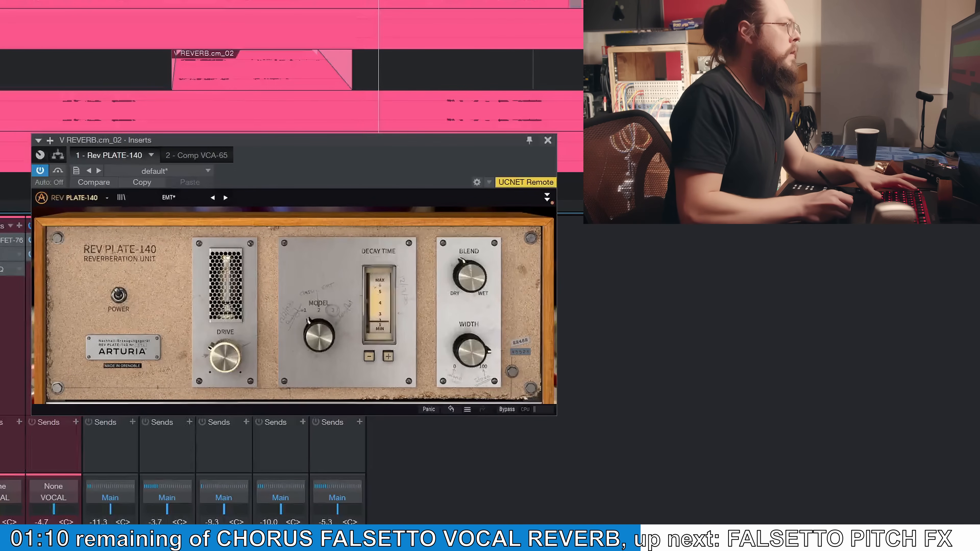
- Raise Rev PLATE-140's blend to the midpoint and lengthen its decay time
left_click_drag(481, 281, 481, 274)
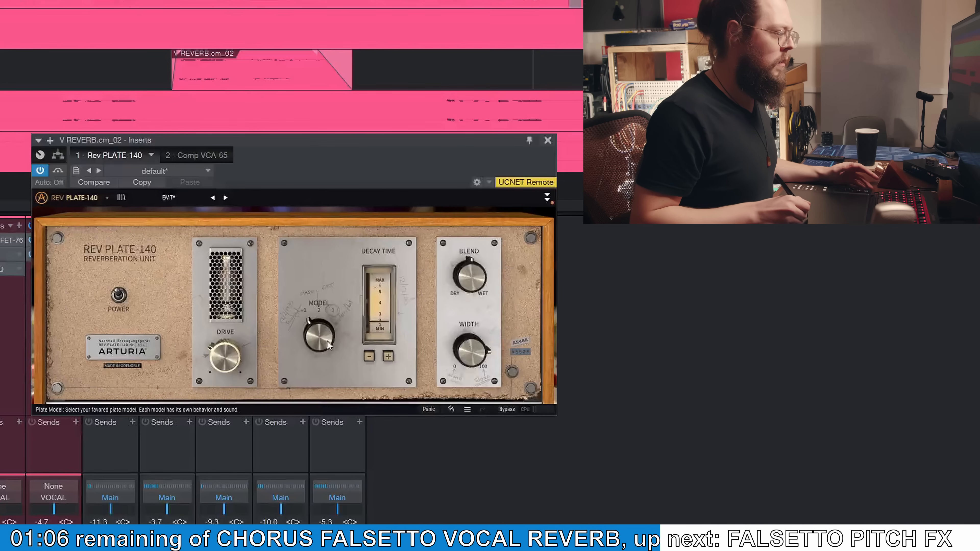
left_click(388, 357)
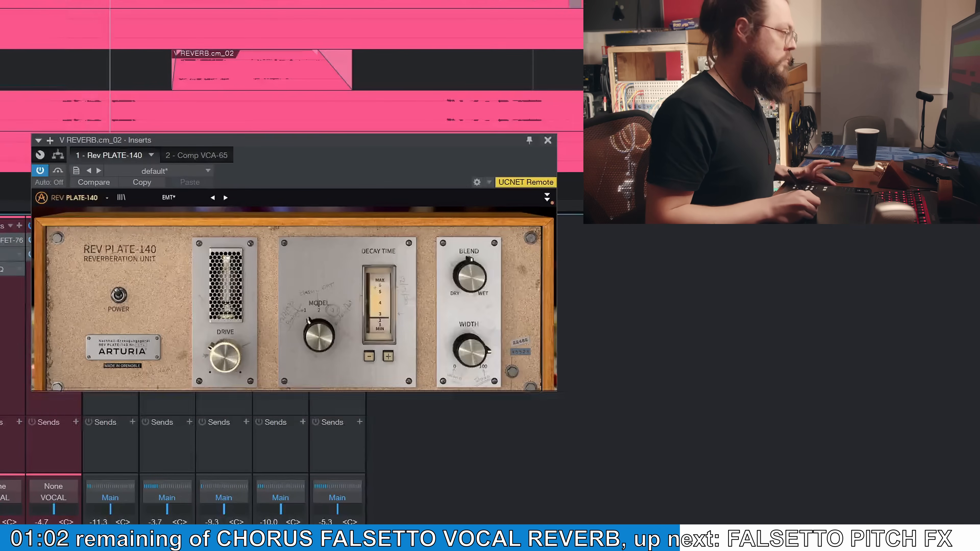
- Set Comp VCA-65's compression to 4.48 and adjust its output gain
left_click(190, 155)
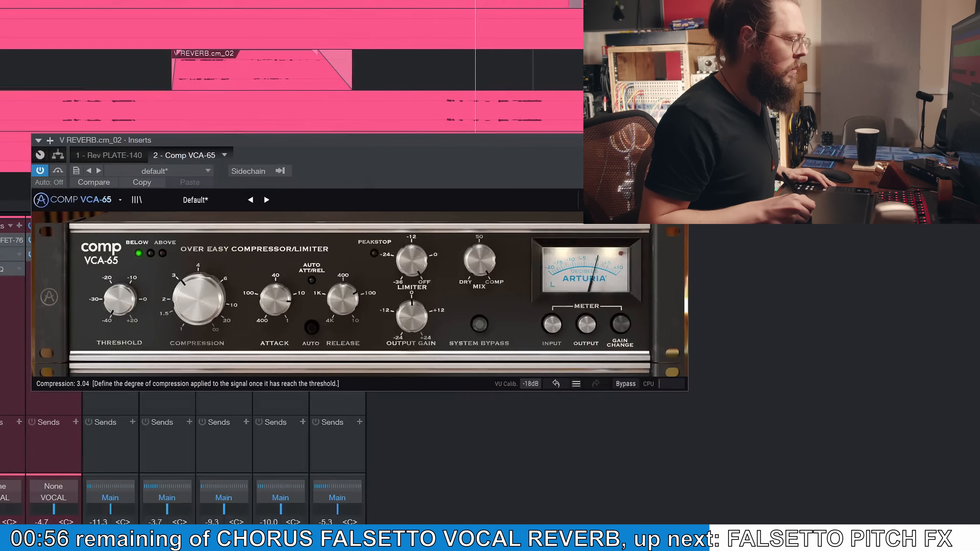
left_click_drag(198, 299, 198, 289)
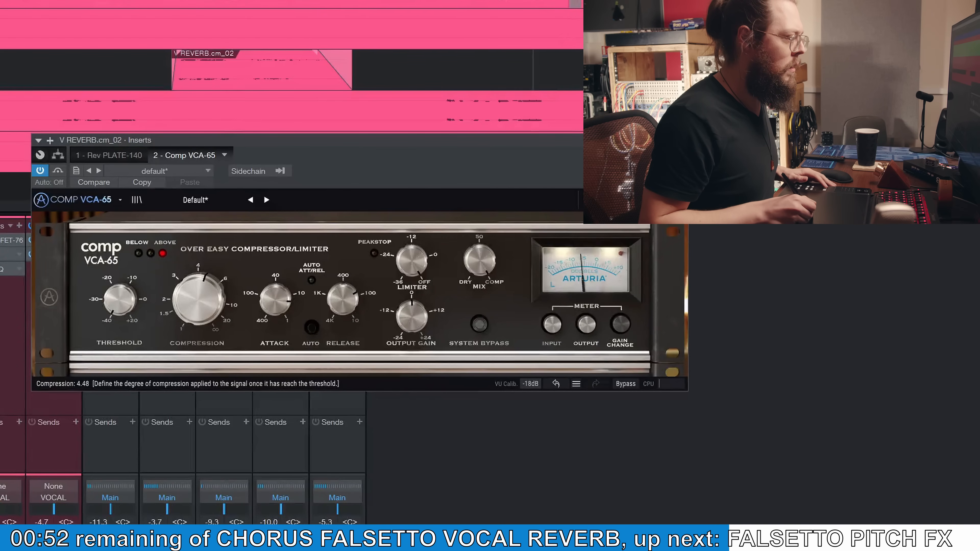
left_click_drag(412, 316, 412, 298)
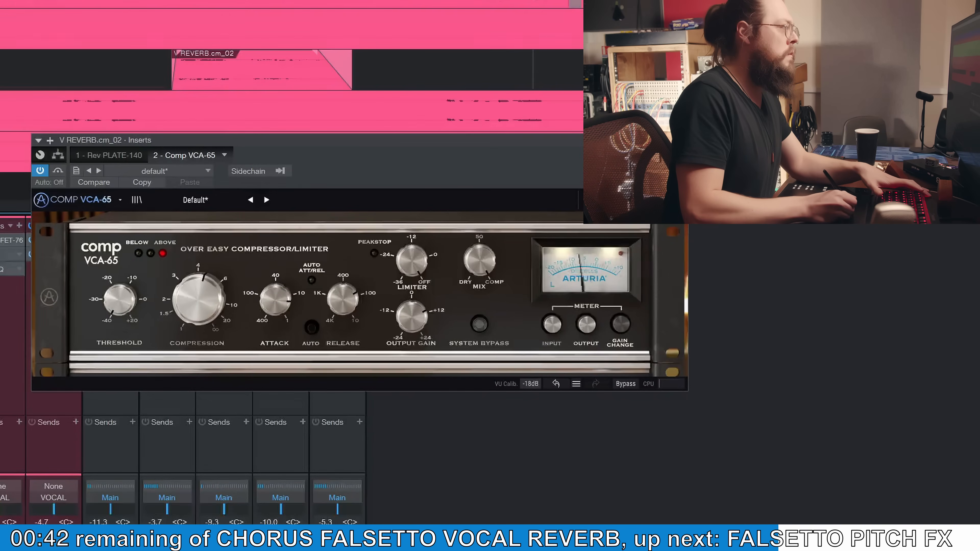
- Add Pro EQ to the V REVERB channel's inserts
left_click(19, 226)
type("pro")
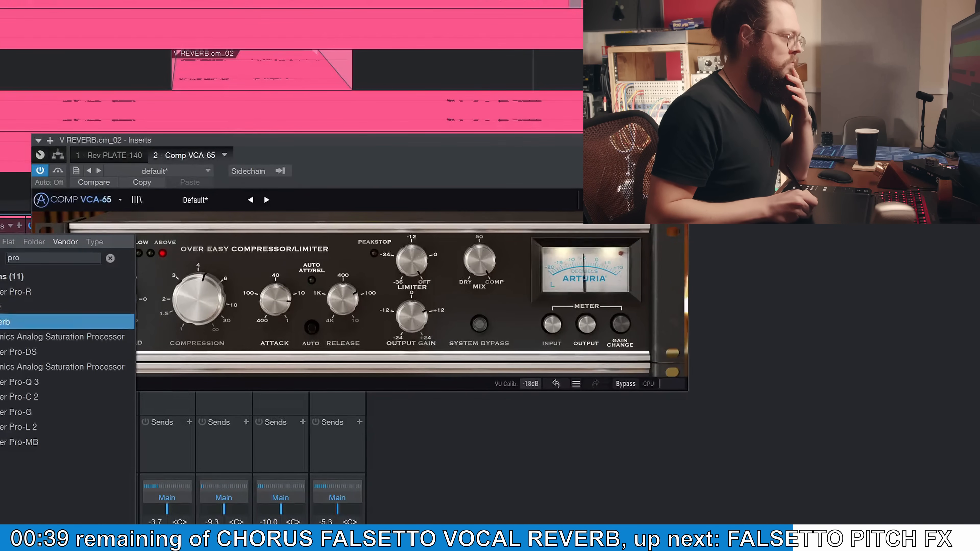
left_click(18, 311)
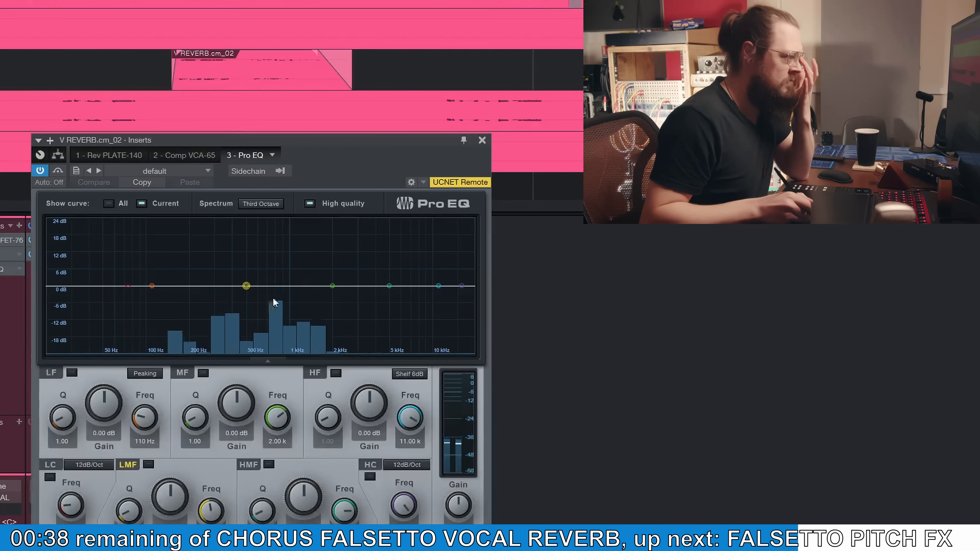
- Try a different dry/compressed mix on Comp VCA-65 and close its plug-in window
left_click(184, 155)
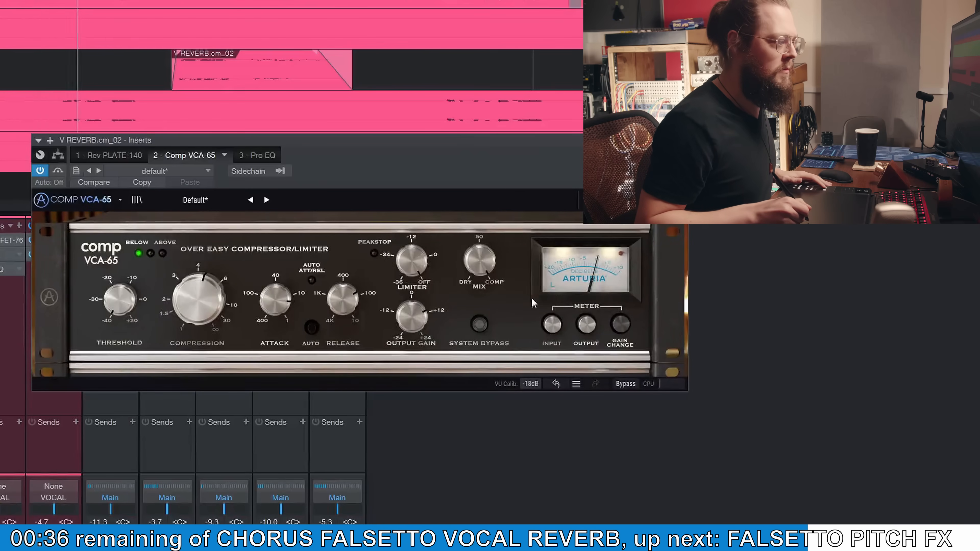
left_click_drag(483, 263, 483, 314)
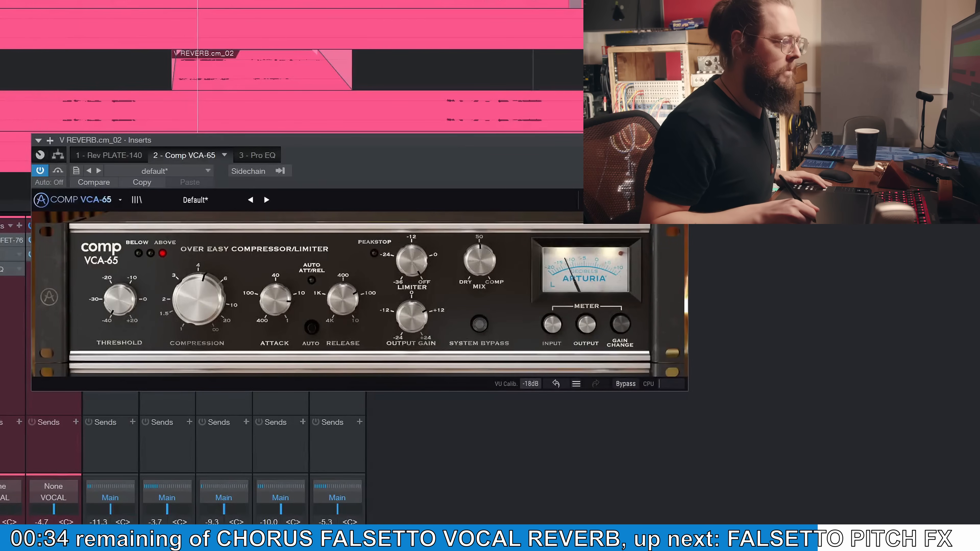
left_click(681, 140)
- In V REVERB's Pro EQ, boost the MF band 8.24 dB at 4.01 kHz and enable a 24 dB/Oct low cut at 150 Hz
double_click(2, 269)
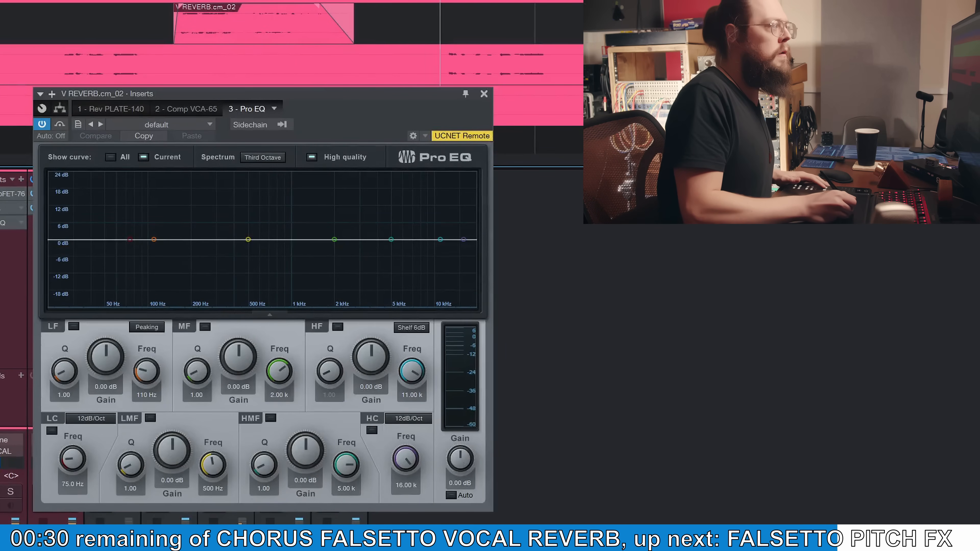
left_click_drag(333, 242, 377, 216)
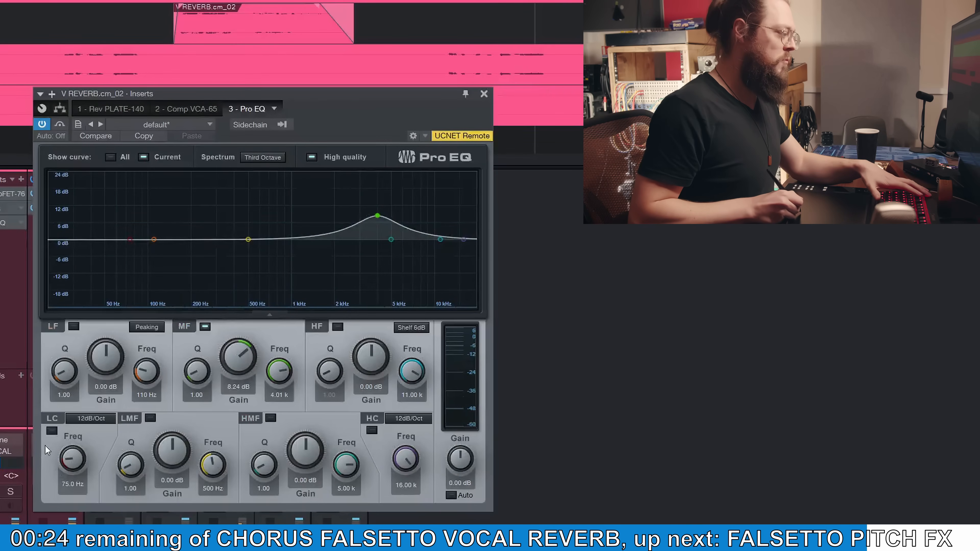
left_click(51, 430)
left_click(89, 419)
left_click(95, 465)
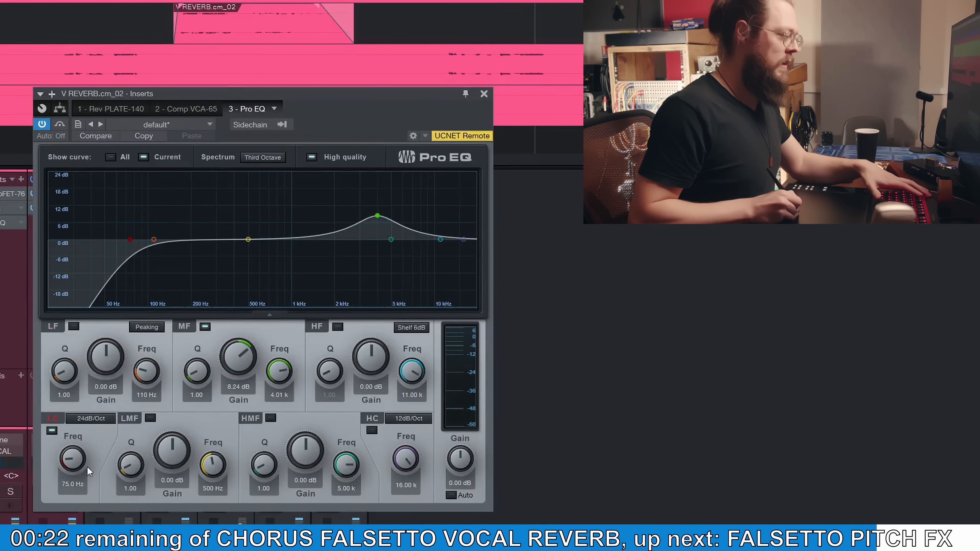
left_click_drag(74, 461, 74, 449)
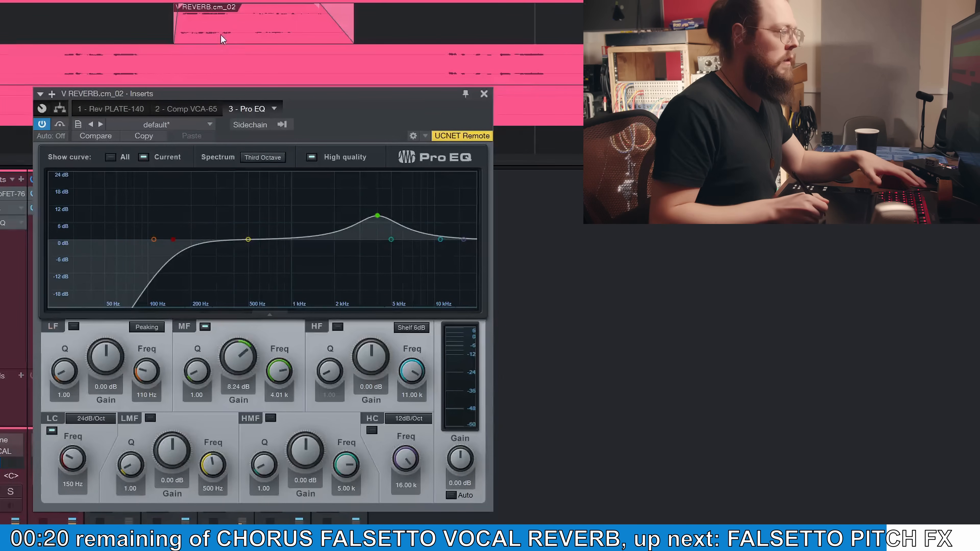
- Refine the Pro EQ's MF boost to 8.71 dB at 3.52 kHz during playback
key("space")
left_click_drag(377, 216, 369, 216)
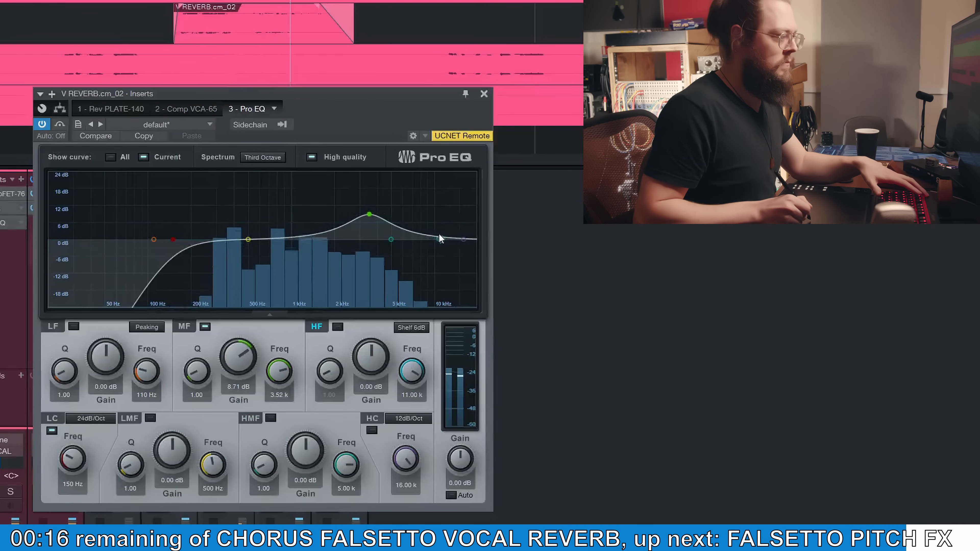
key("space")
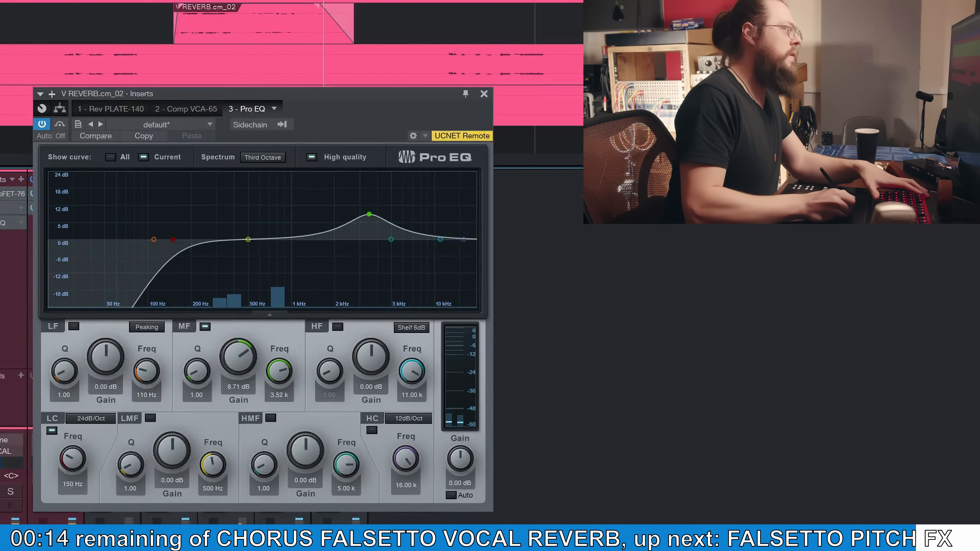
- Play the section from about 1:56, close the EQ and lower the V REVERB fader to -6.7 dB
key("space")
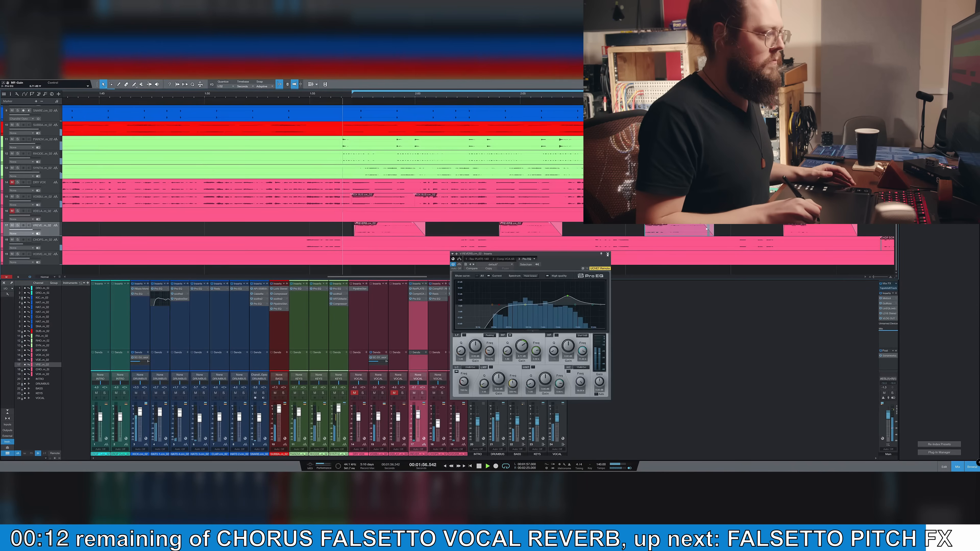
left_click(484, 94)
left_click_drag(419, 414, 419, 418)
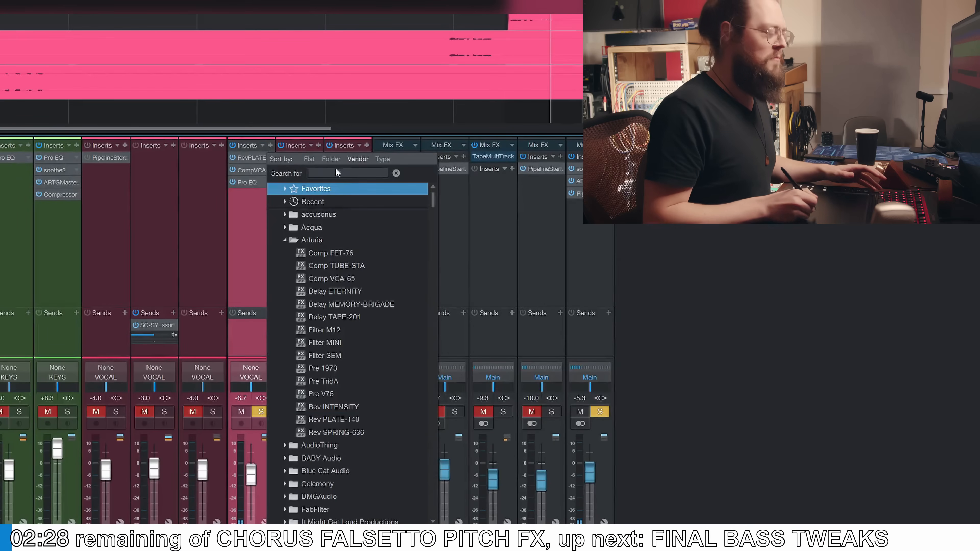
- Insert SoundShifter Pitch Stereo on V REVERB, transposed up 12 semitones with the mode on Transient
type("o")
key("BackSpace")
type("pi")
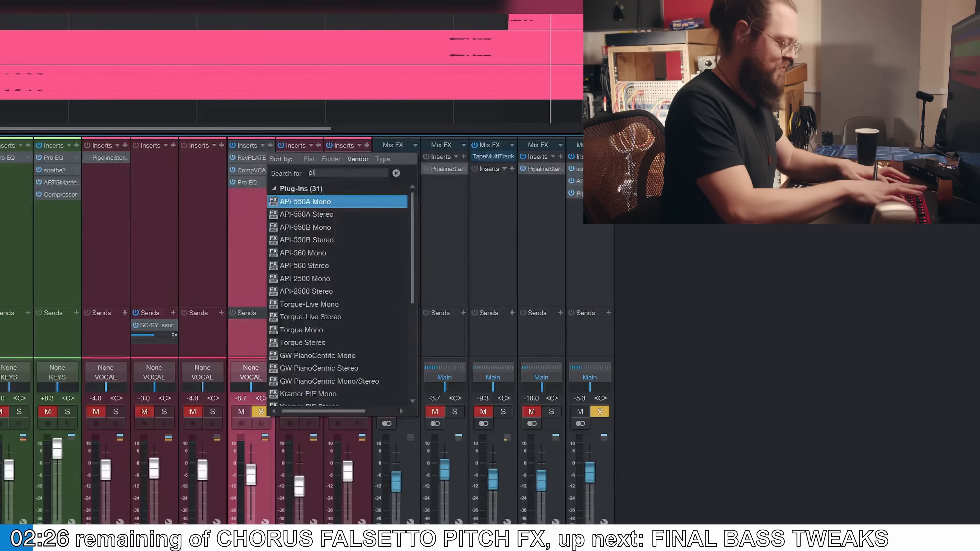
type("tch")
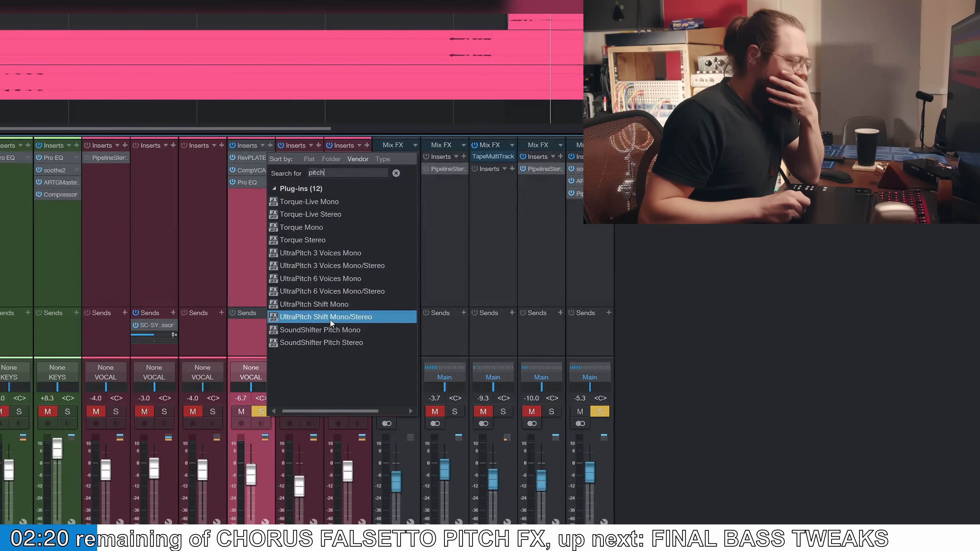
left_click(323, 342)
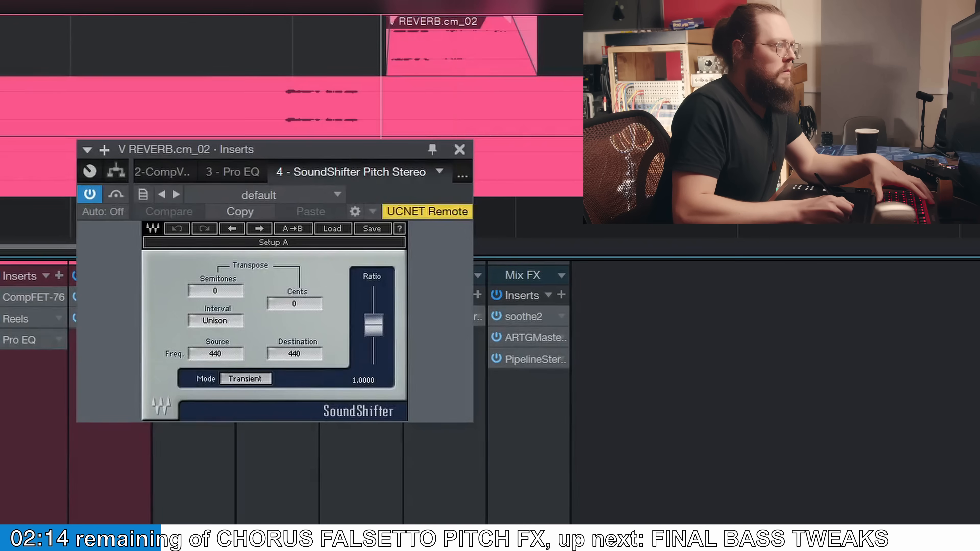
left_click_drag(215, 292, 271, 65)
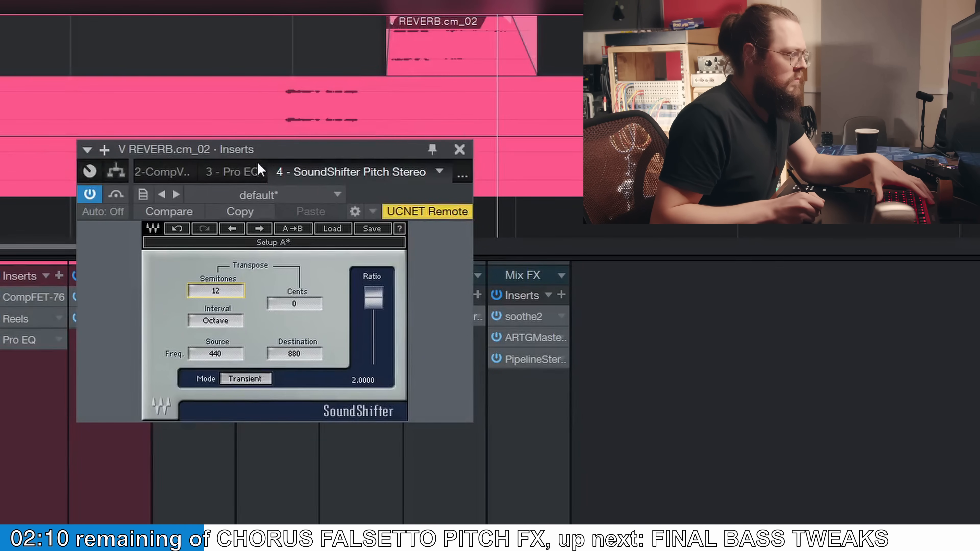
left_click(247, 380)
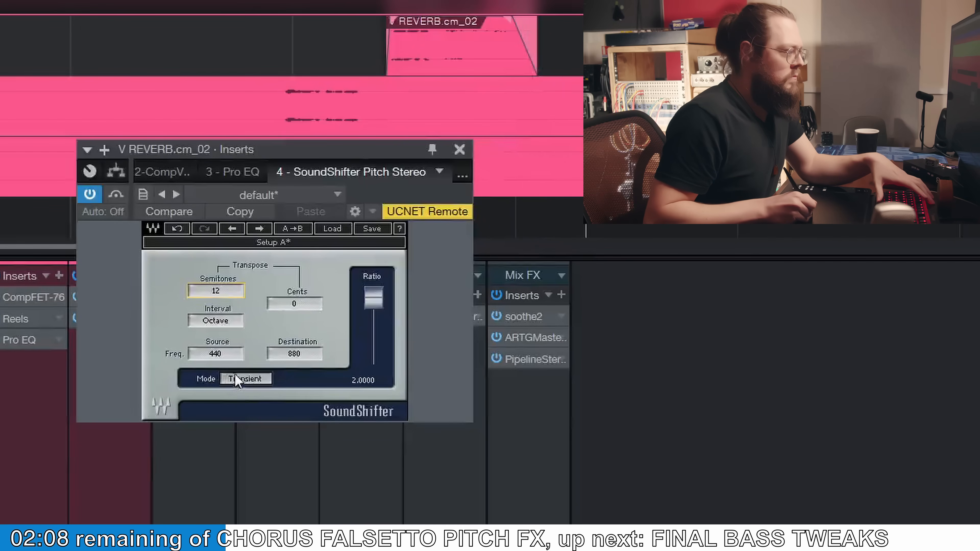
- Route SoundShifter Pitch Stereo into the second branch of a new two-way splitter placed ahead of Rev PLATE-140 in the insert chain
left_click(118, 171)
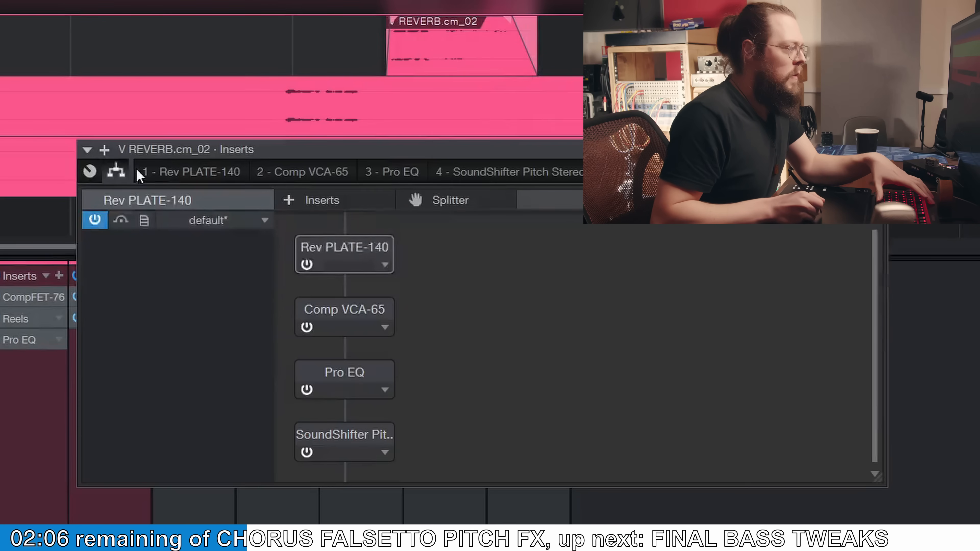
left_click_drag(874, 282, 876, 284)
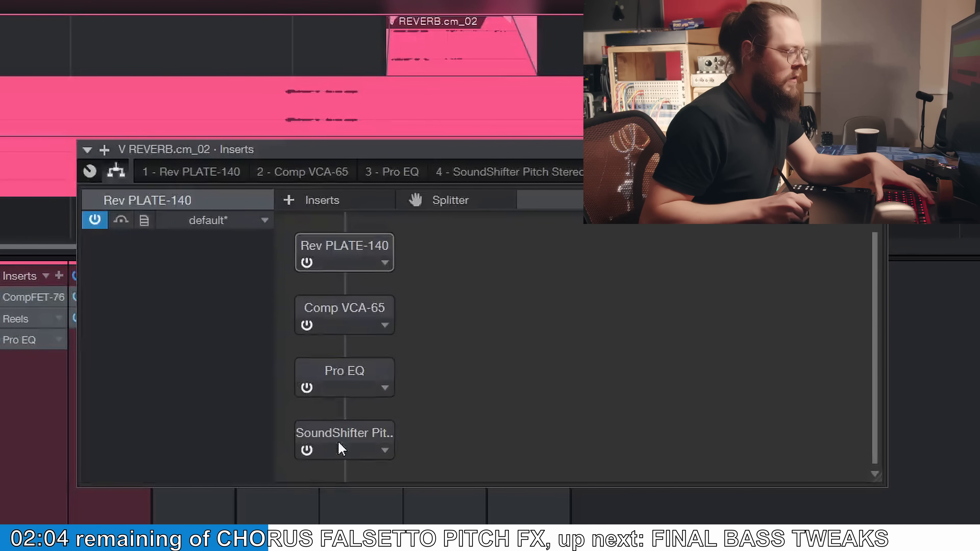
left_click_drag(416, 200, 340, 415)
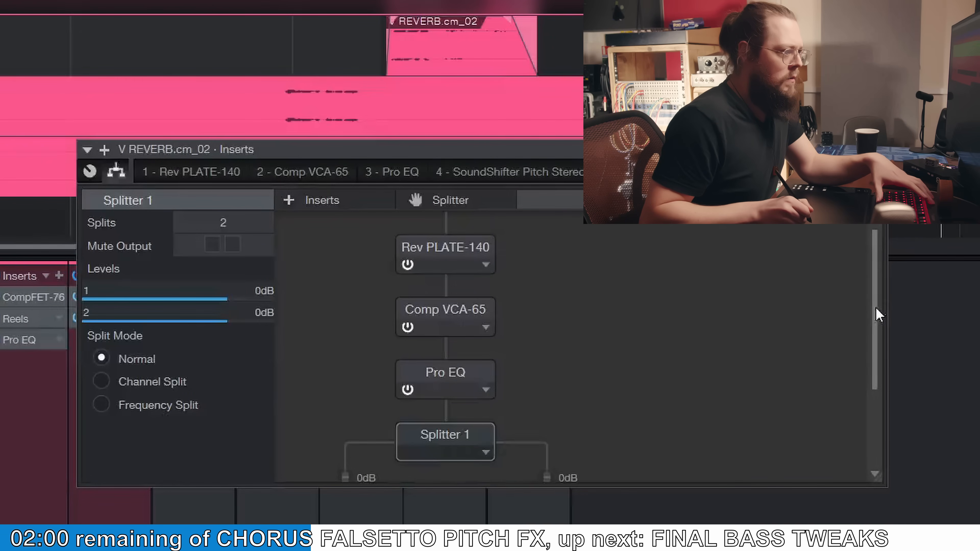
left_click_drag(875, 313, 876, 386)
left_click_drag(478, 428, 571, 356)
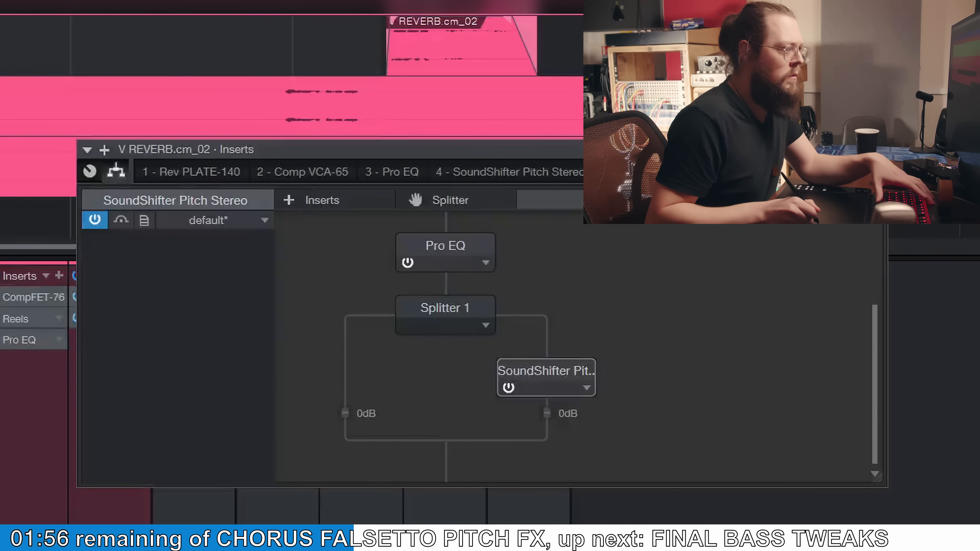
left_click_drag(459, 308, 459, 235)
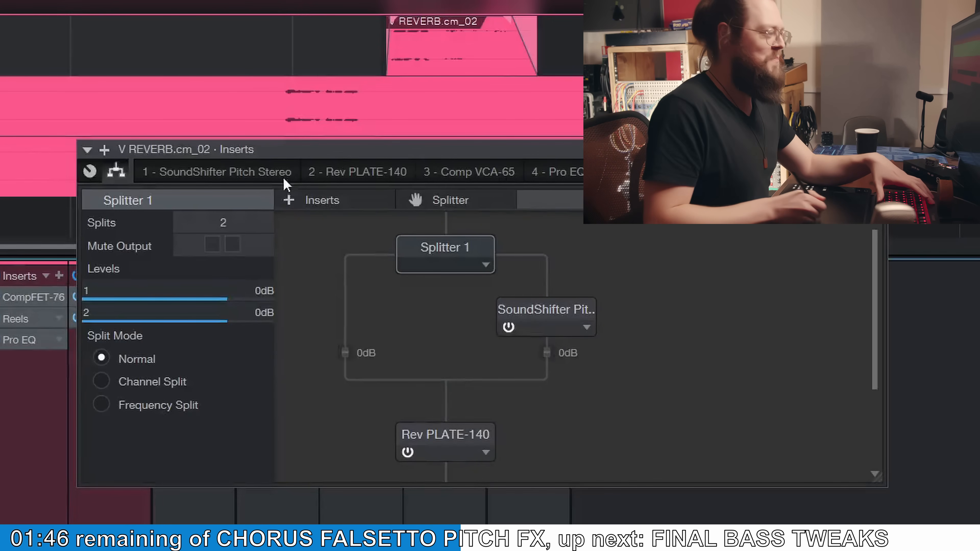
- Play the falsetto section and lower the splitter's second branch, carrying SoundShifter Pitch Stereo, to -2.7 dB on V REVERB
left_click(272, 2)
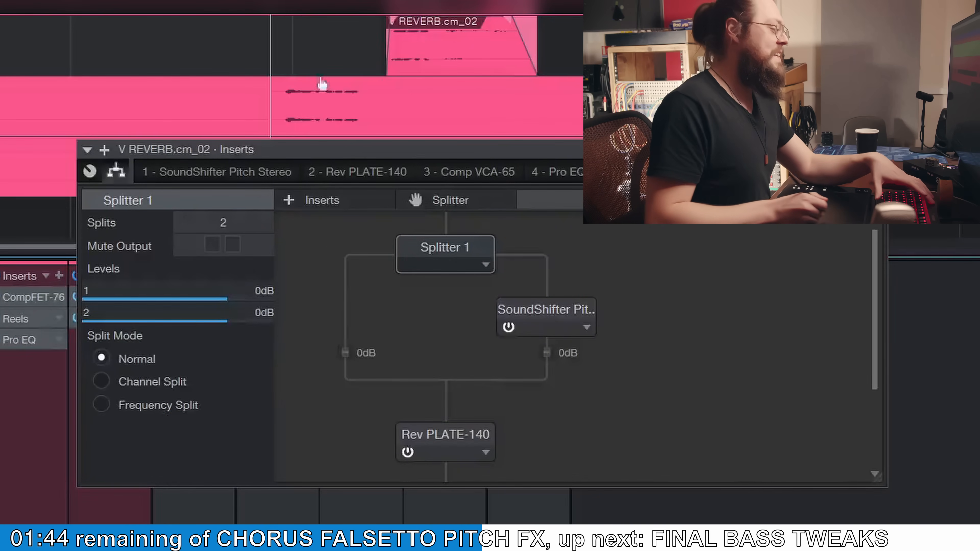
key("space")
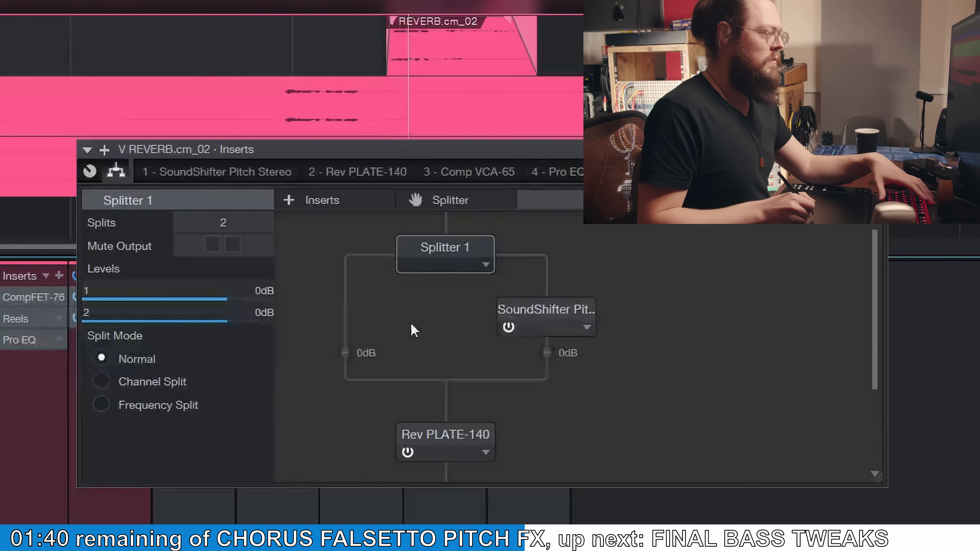
key("Escape")
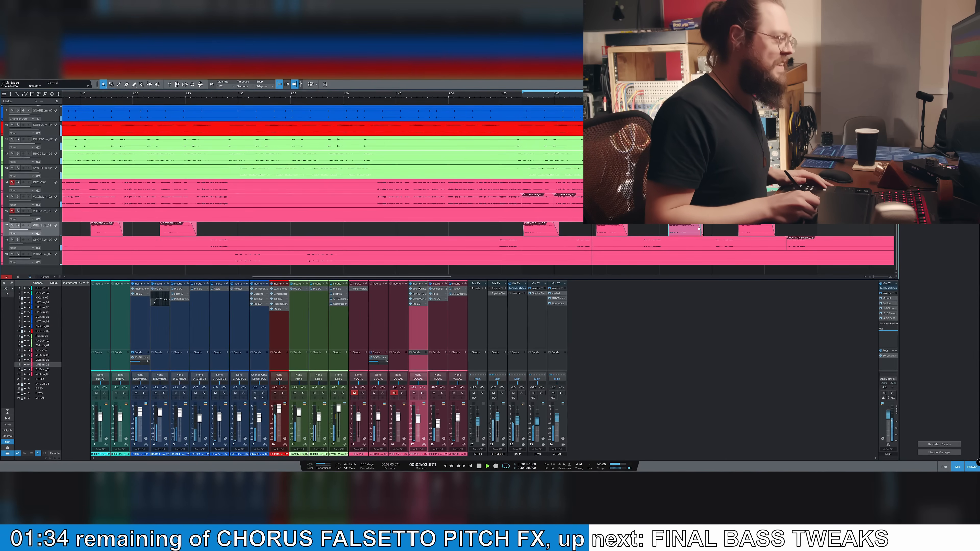
left_click(419, 289)
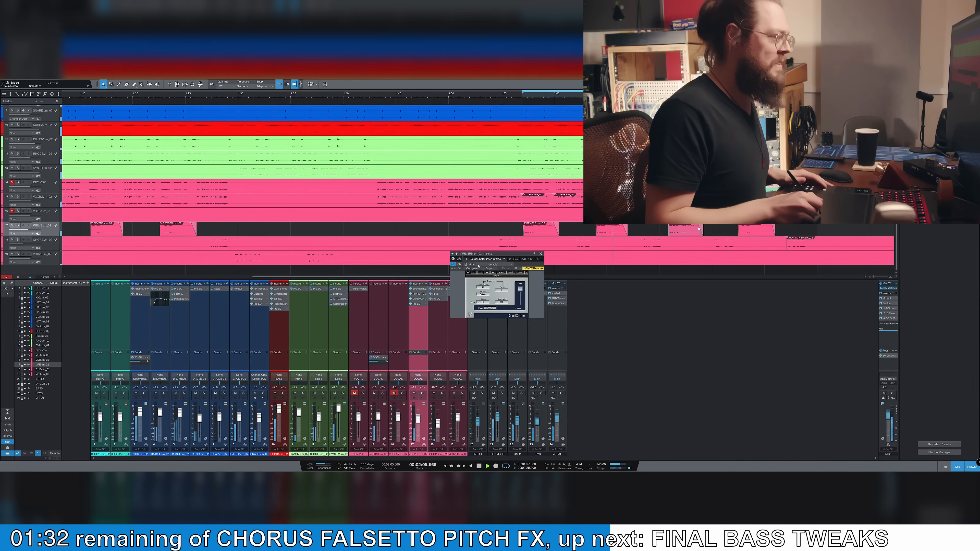
left_click(459, 259)
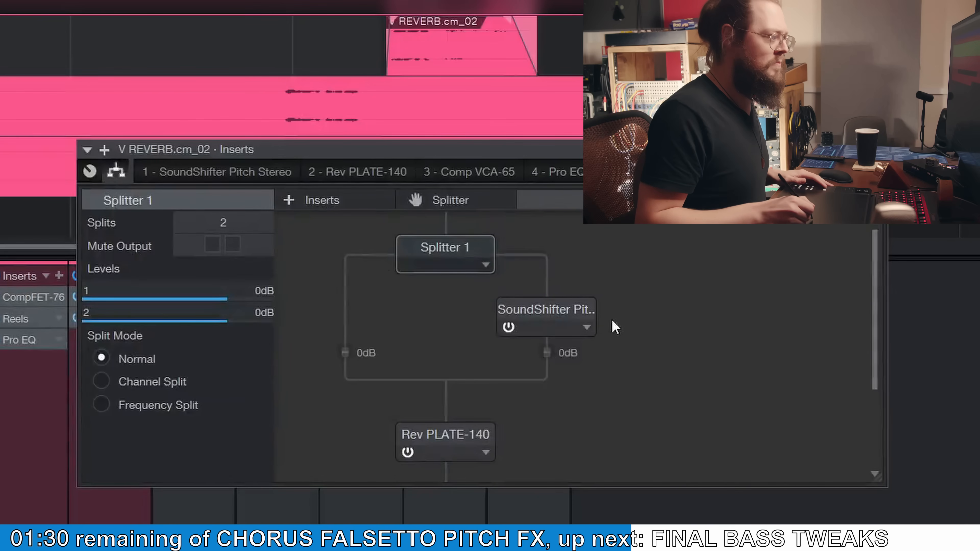
left_click_drag(561, 301, 561, 305)
left_click_drag(544, 366, 545, 370)
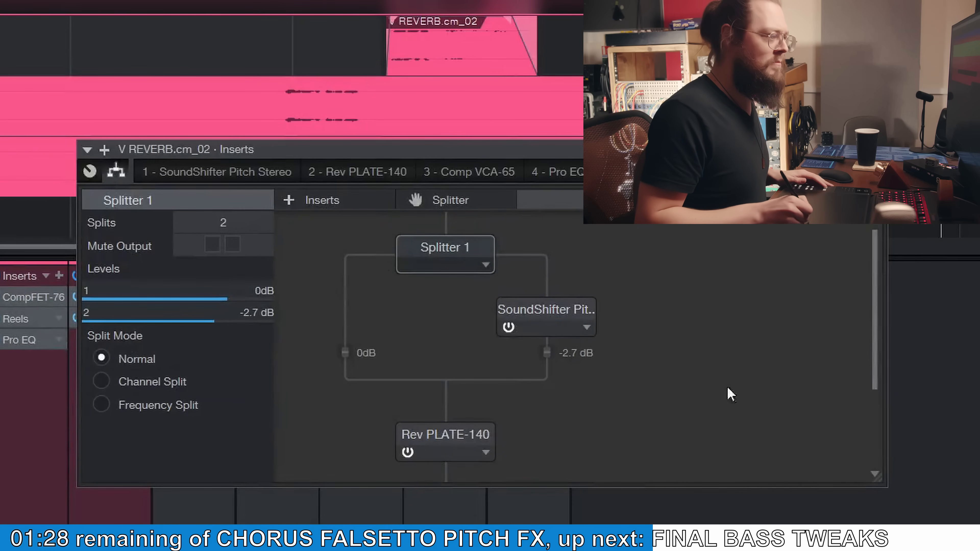
left_click(876, 150)
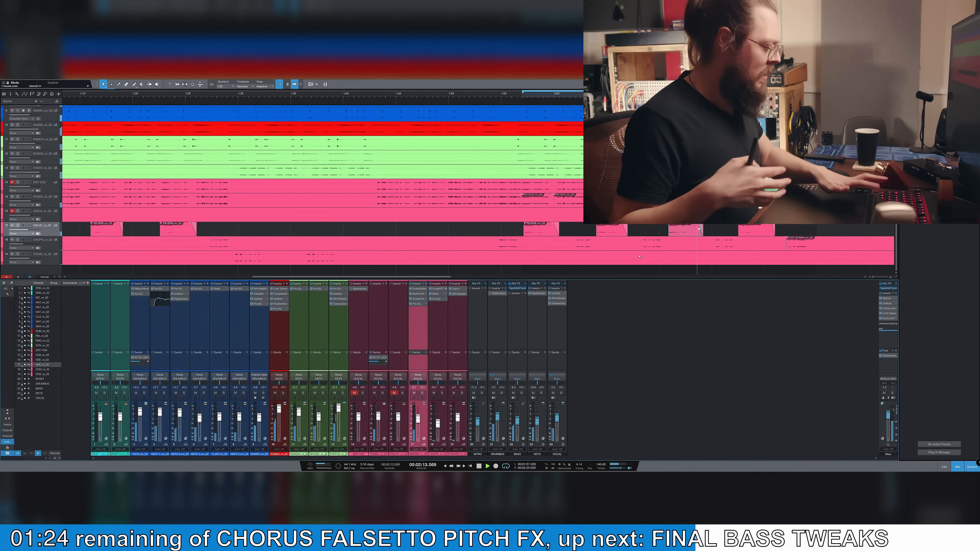
key("space")
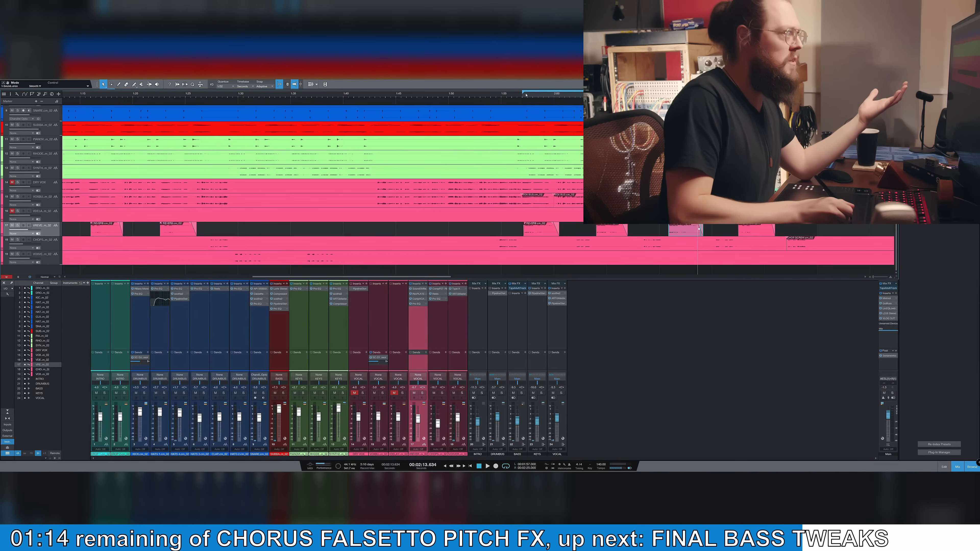
- Audition the V REVERB channel in solo from about 1:56, and resume playback with the full mix unsoloed
left_click(422, 393)
key("space")
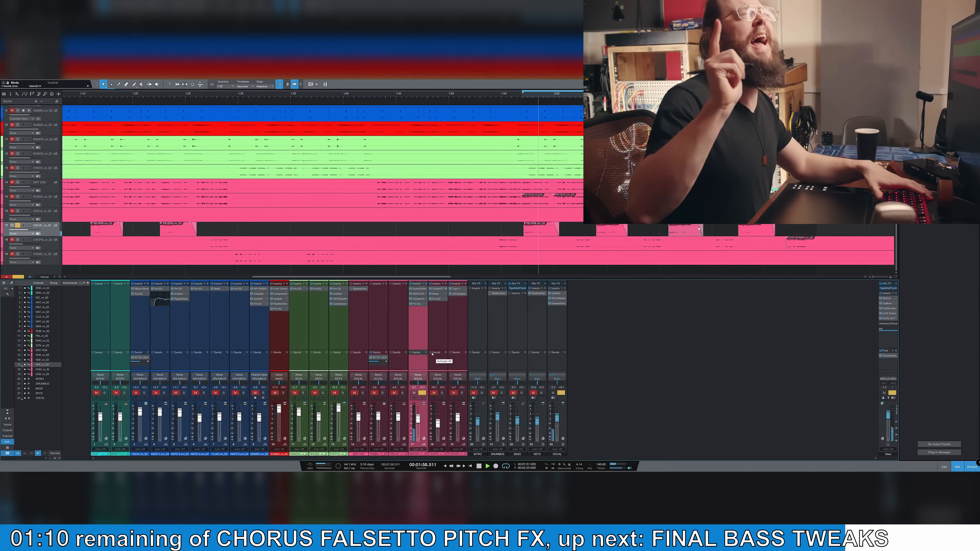
key("space")
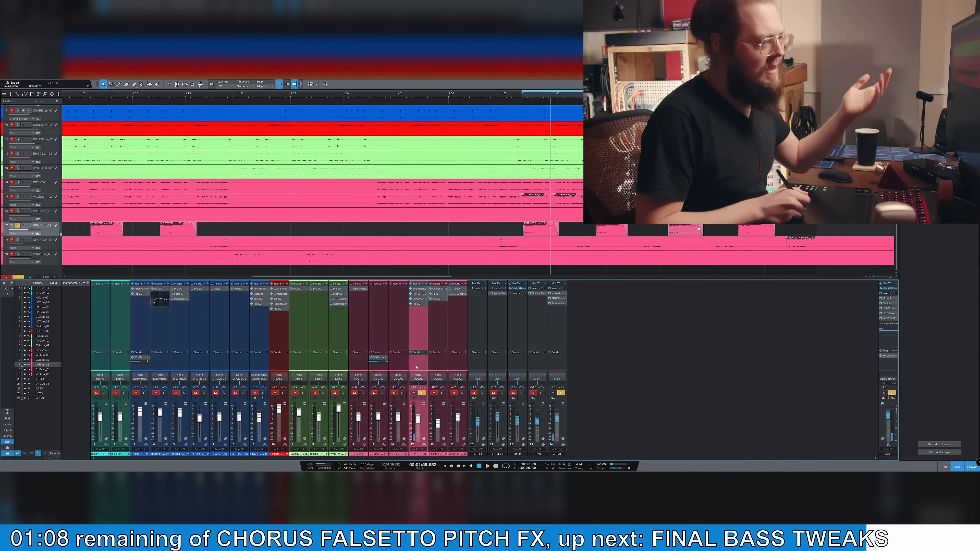
left_click(422, 393)
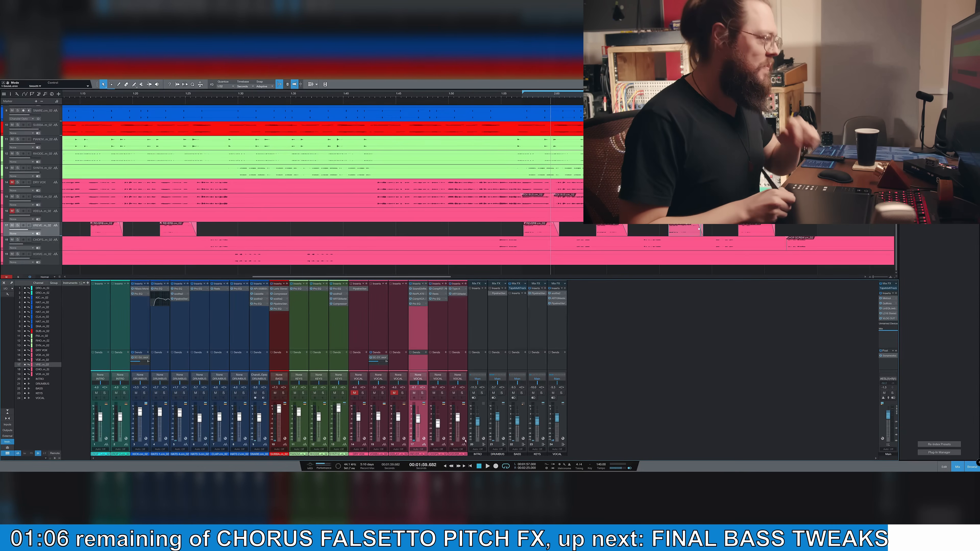
key("space")
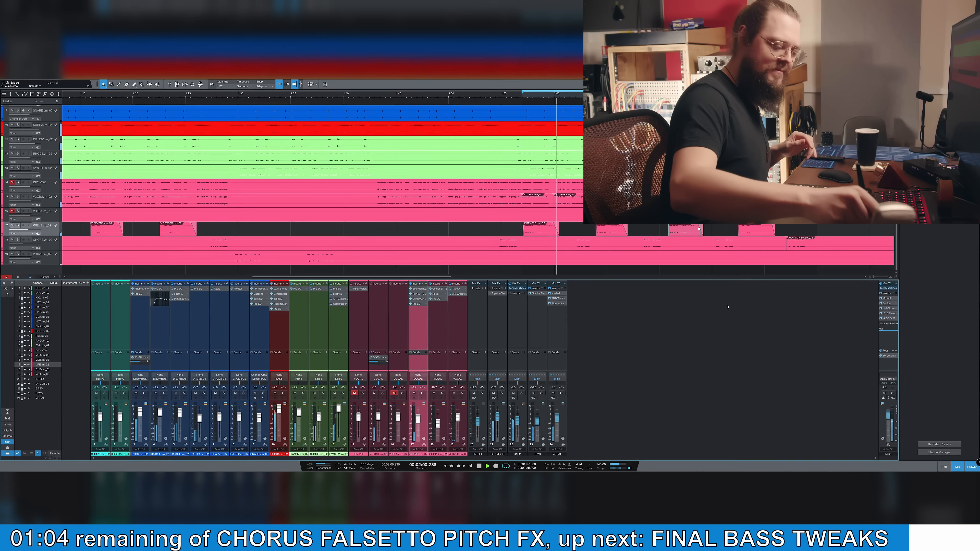
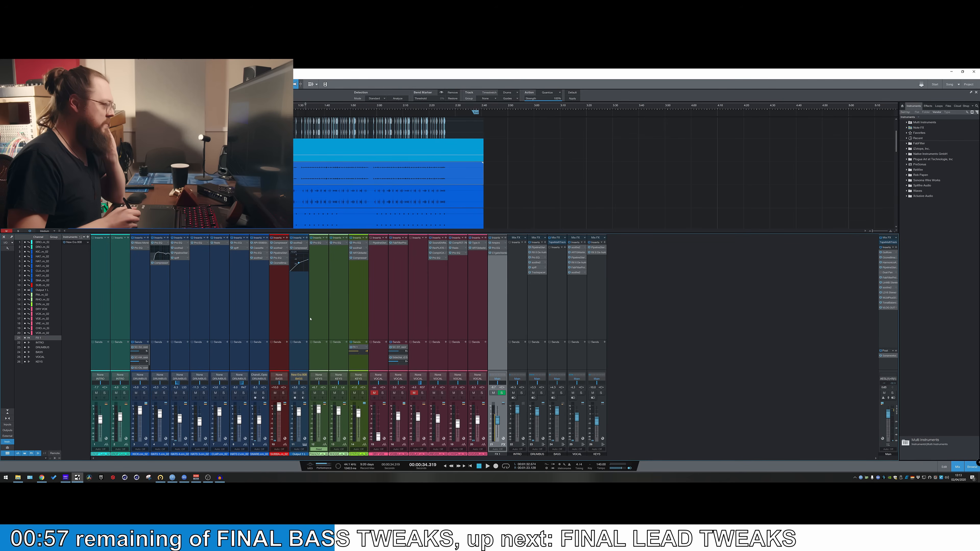
- Review the 808 channel's New Era 808 instrument and its soothe2 and Compressor insert settings
left_click(304, 326)
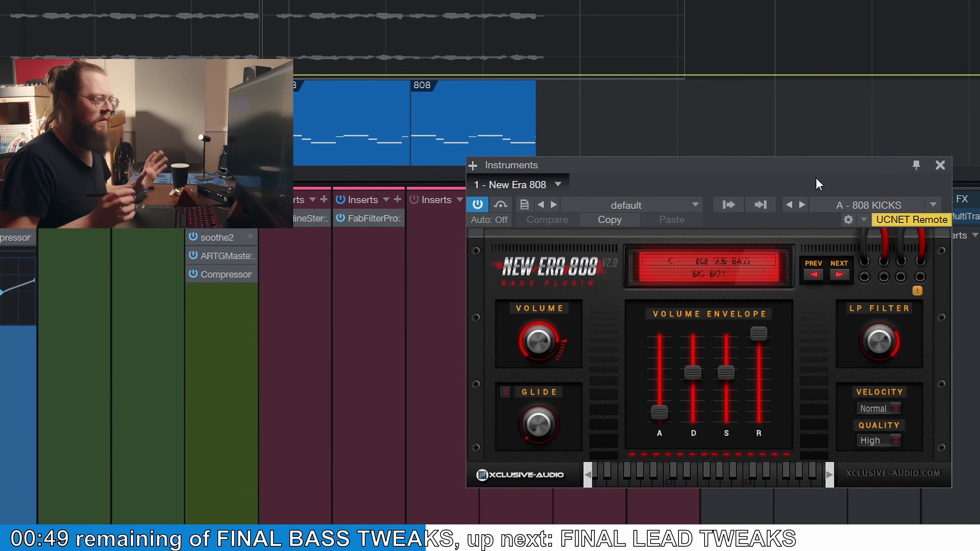
left_click(939, 165)
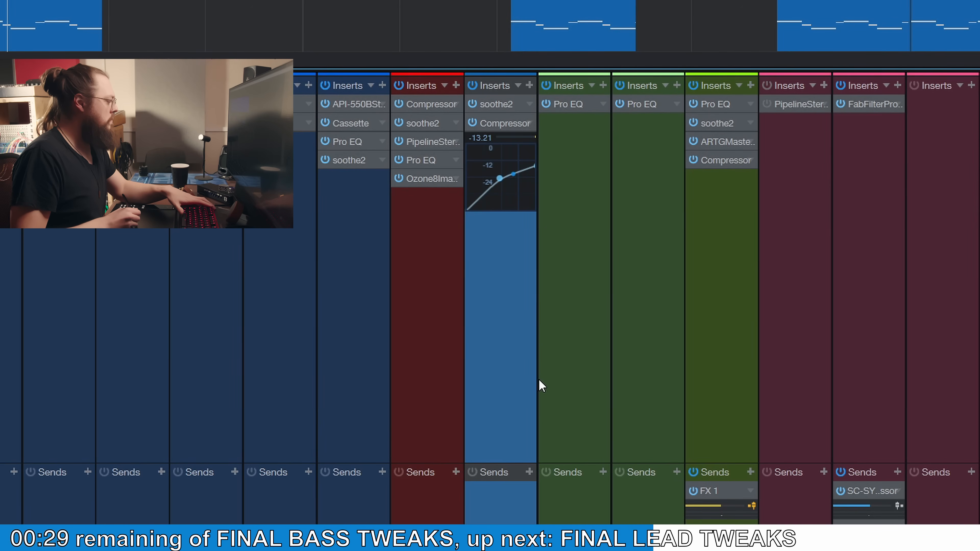
left_click(483, 109)
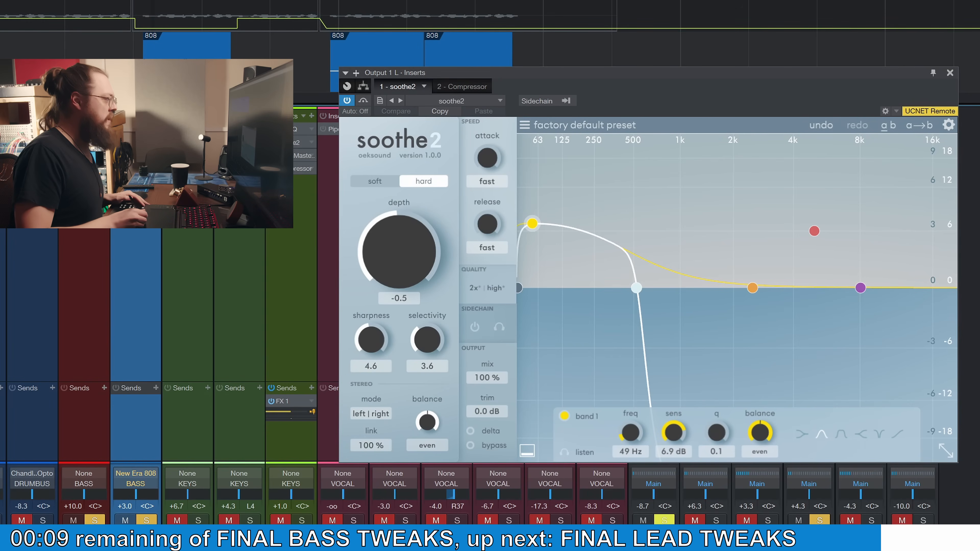
left_click(462, 87)
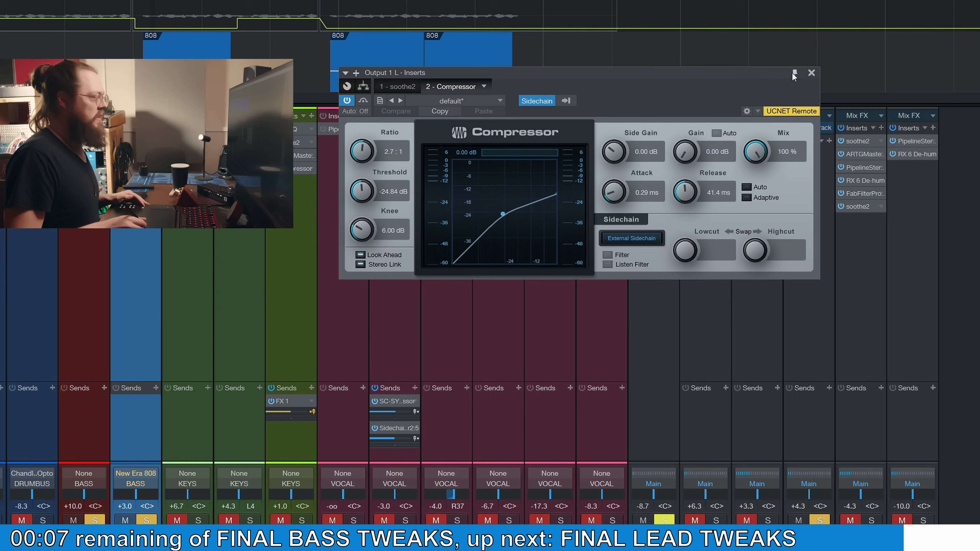
left_click(812, 73)
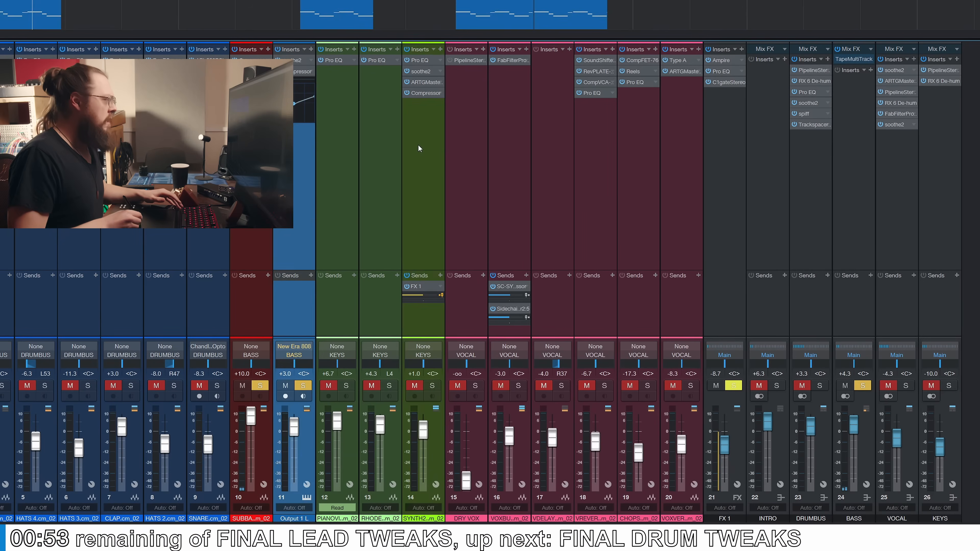
- Select the SYNTH2 channel and review the Ampire, Pro EQ and C1 gate Stereo inserts on its FX 1 send channel
left_click(423, 193)
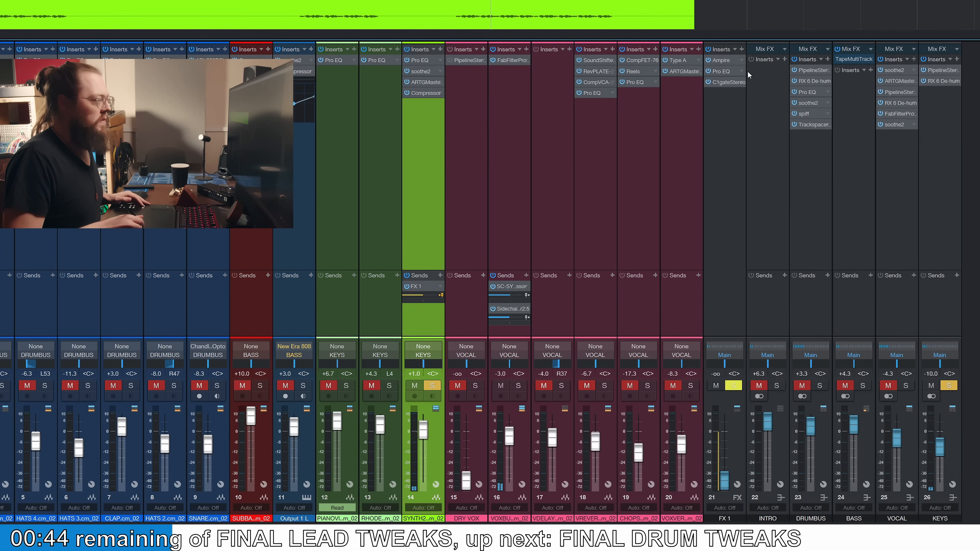
double_click(721, 60)
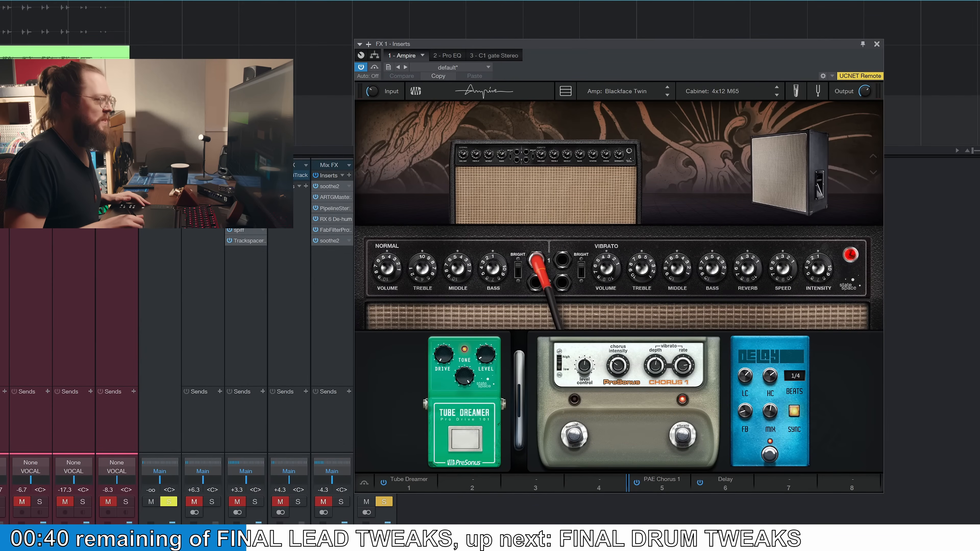
left_click(447, 55)
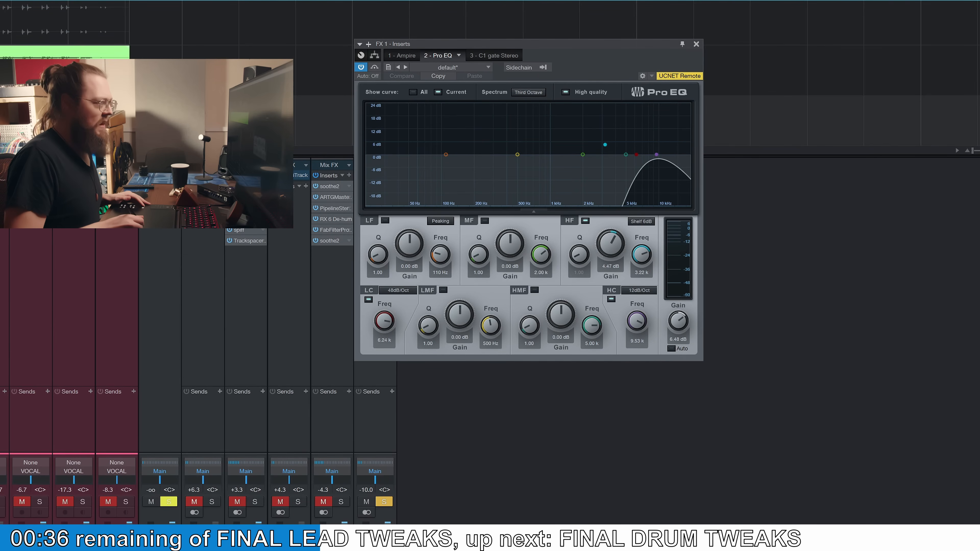
left_click(494, 55)
left_click(593, 44)
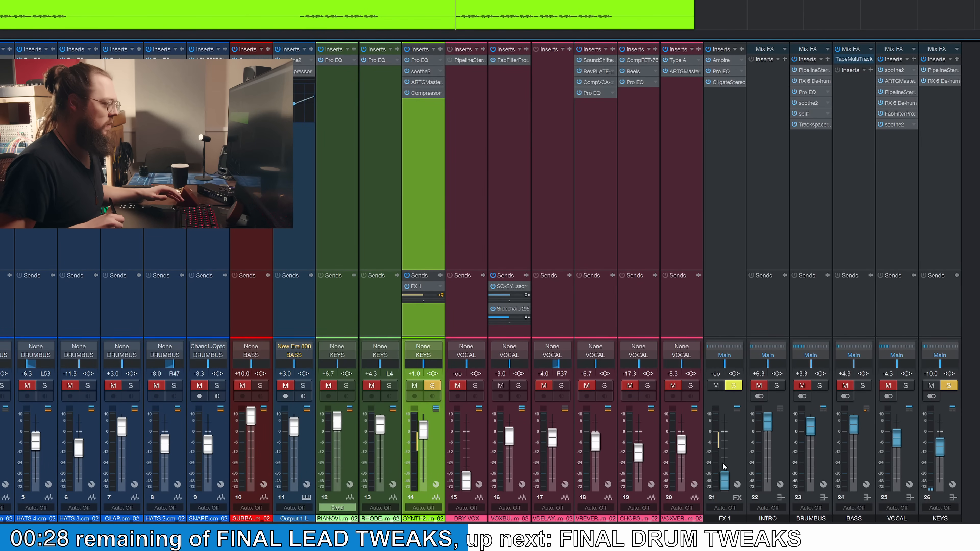
- Raise the FX 1 fader to -8.0 dB and save the song
left_click_drag(724, 485, 736, 446)
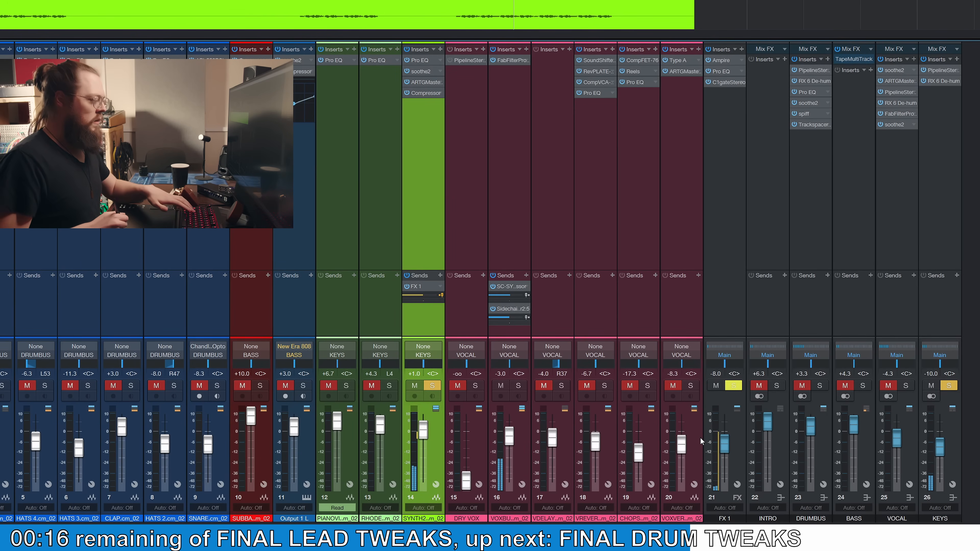
key("ctrl+s")
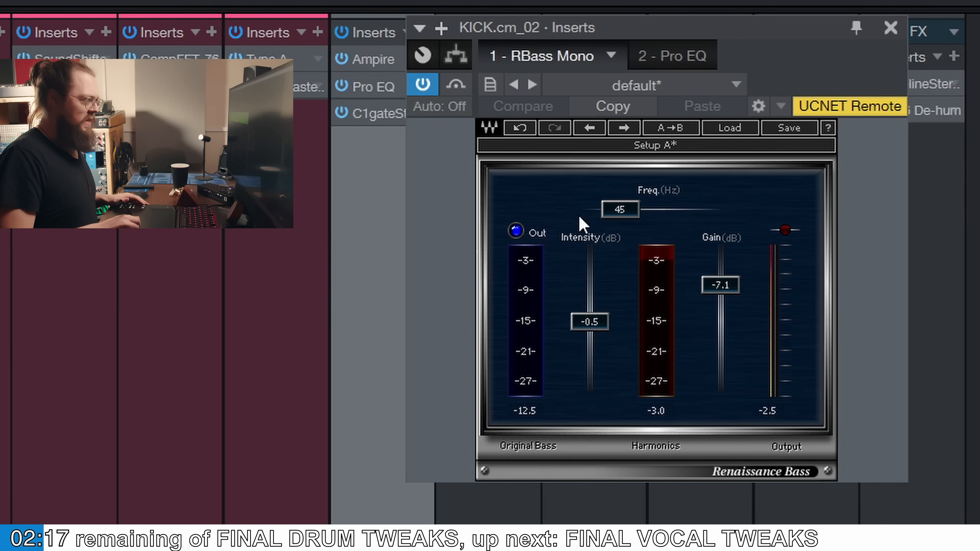
- Review the KICK channel's RBass Mono and Pro EQ inserts, comparing the Pro EQ bypassed and active during playback
left_click(891, 28)
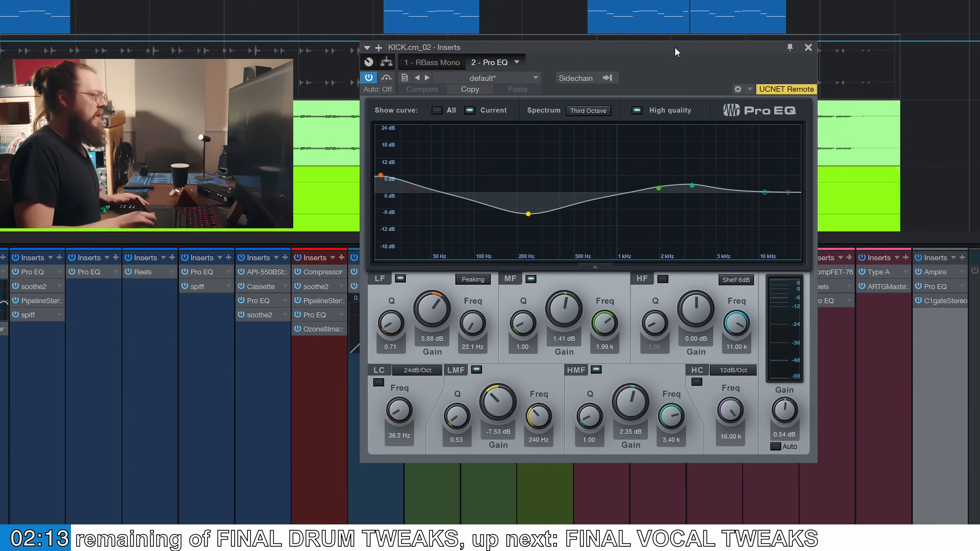
left_click_drag(676, 50, 665, 66)
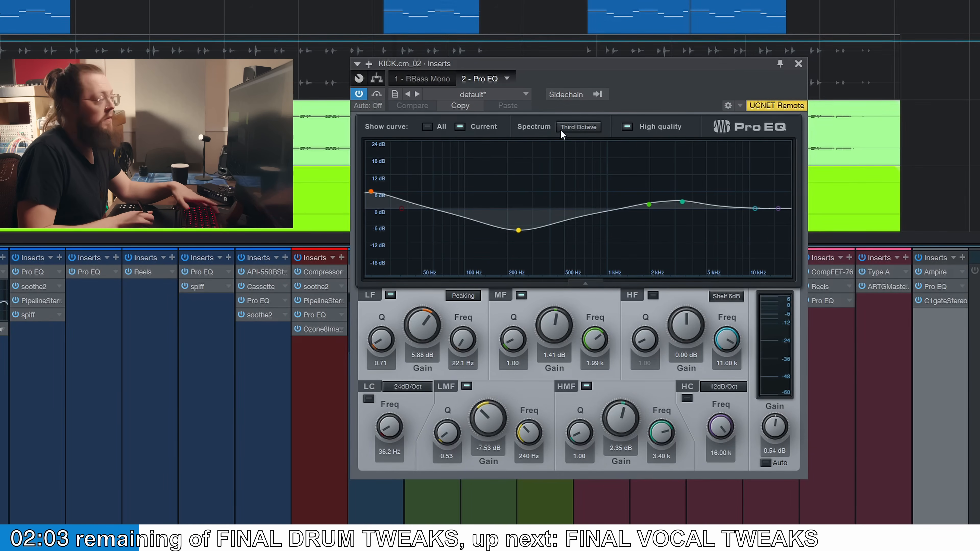
key("space")
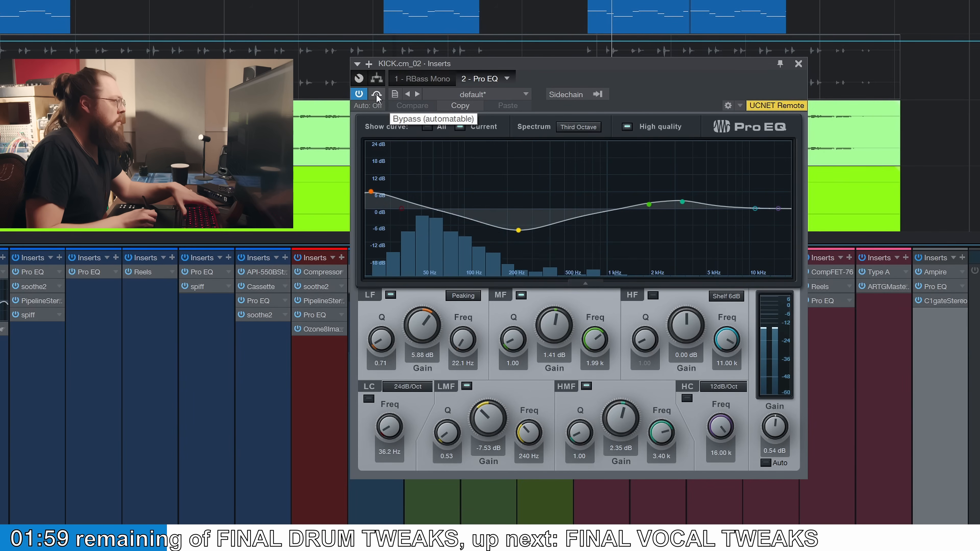
left_click(377, 94)
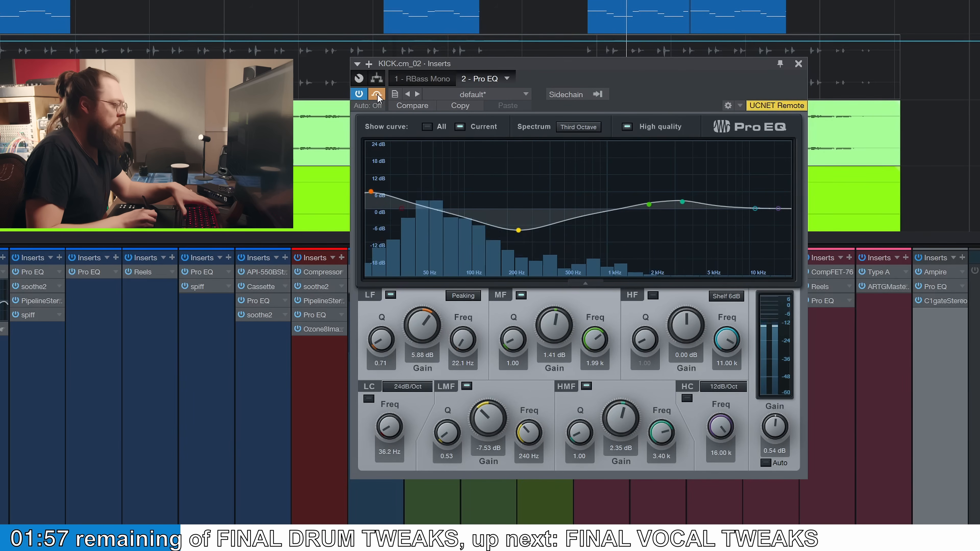
left_click(376, 94)
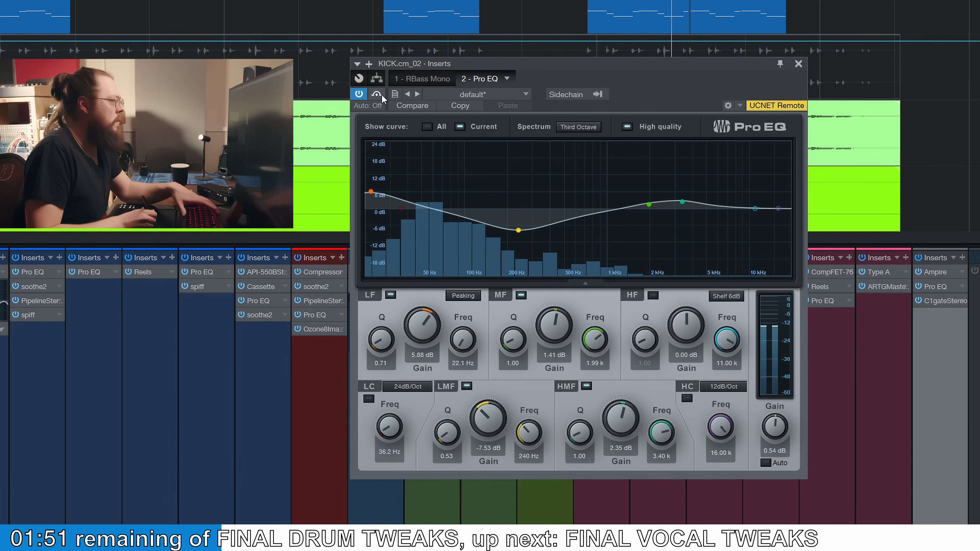
key("space")
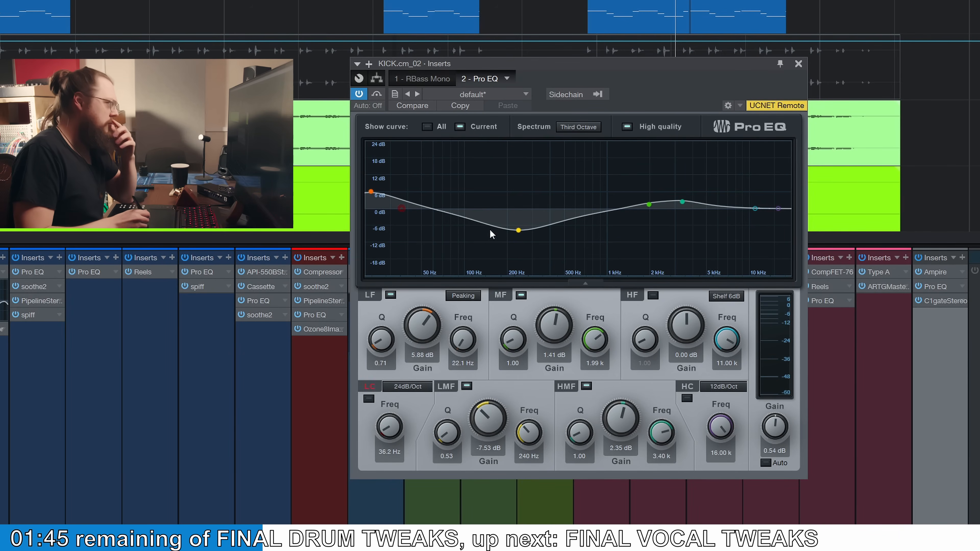
left_click(798, 64)
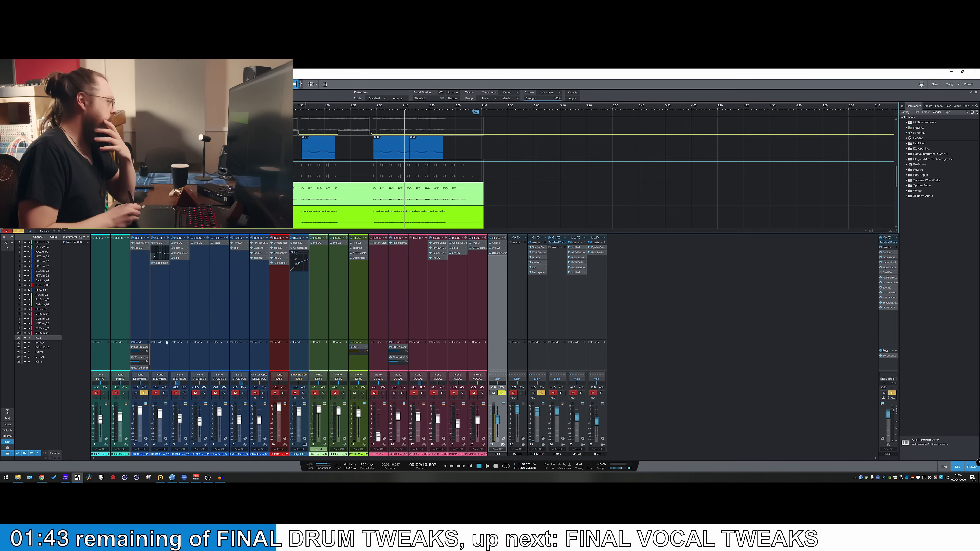
- Compare the spiff insert on the HATS 4 channel bypassed and active during playback
left_click(177, 258)
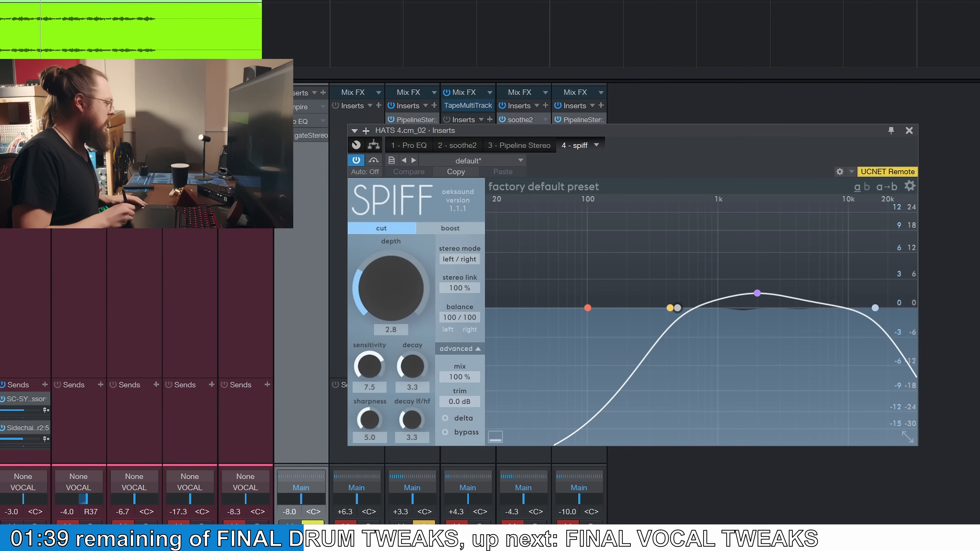
left_click(0, 386)
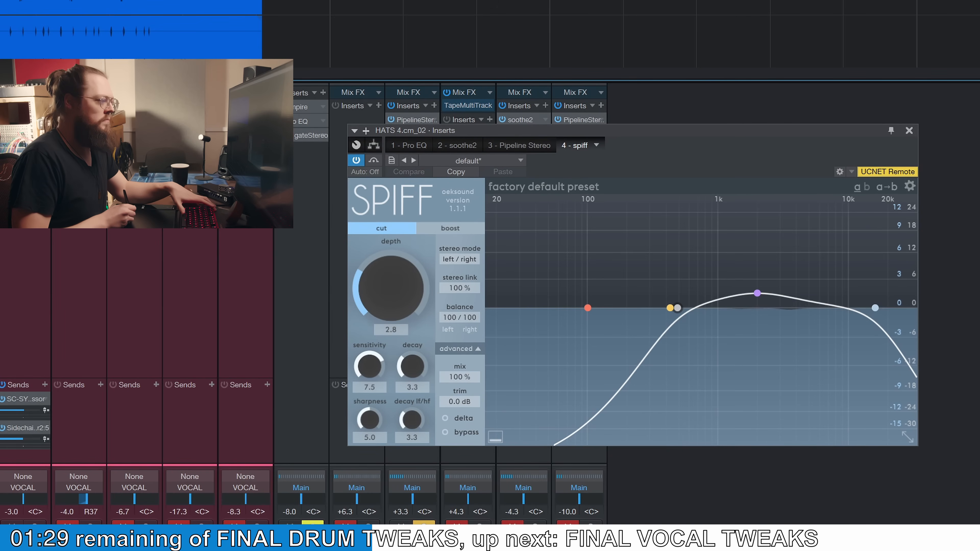
left_click(372, 161)
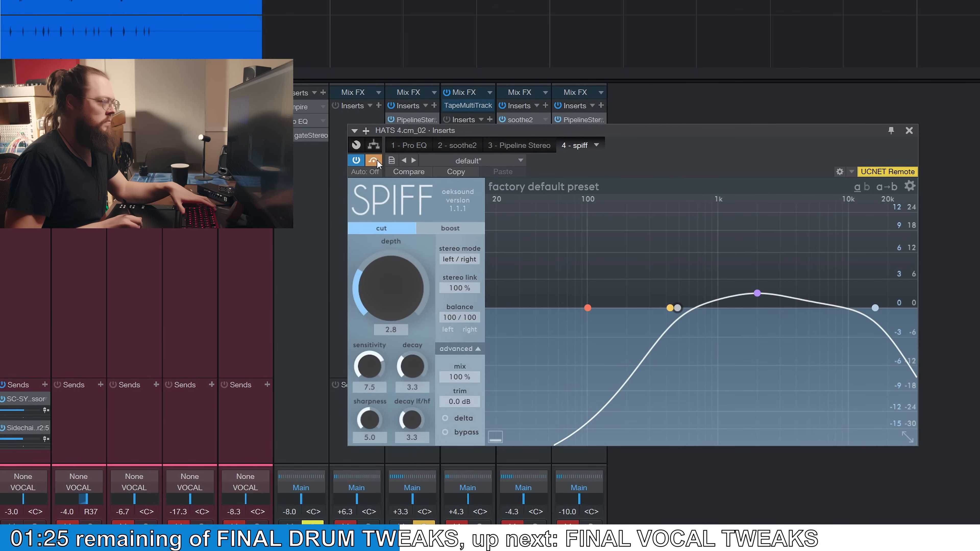
left_click(377, 160)
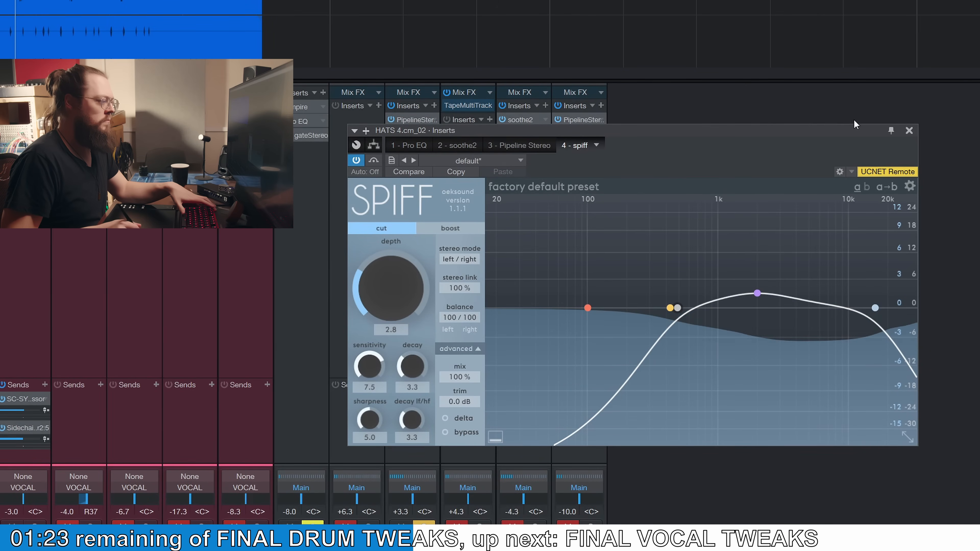
- Close the HATS 4 channel's spiff insert and save the song
left_click(909, 131)
key("ctrl+s")
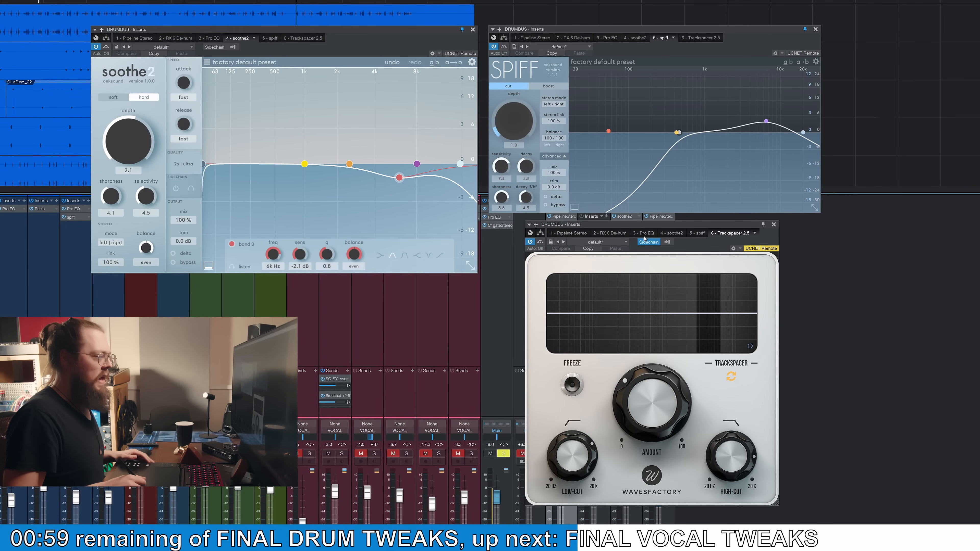
- Review the DRUMBUS soothe2, spiff and Trackspacer inserts side by side, playing the song to watch their processing
left_click_drag(665, 225, 642, 221)
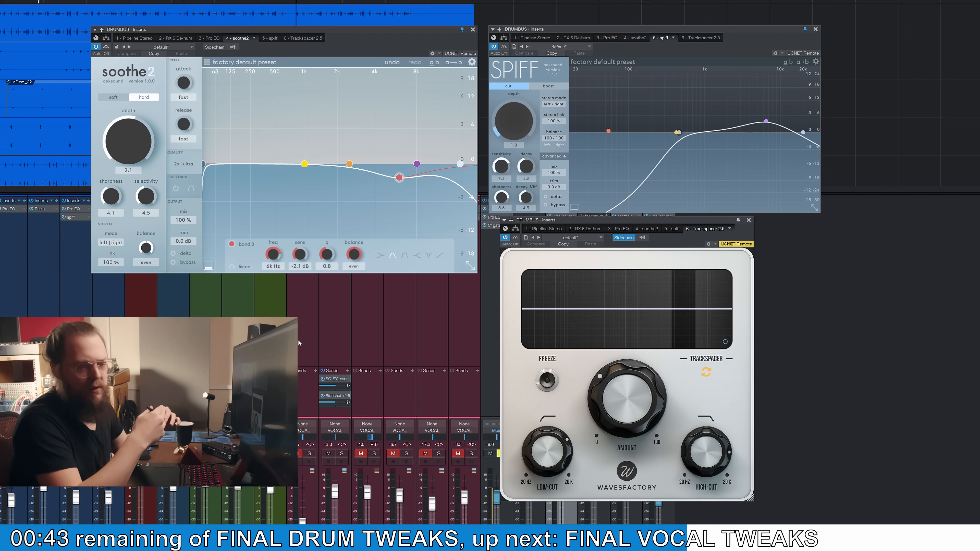
mouse_move(542, 455)
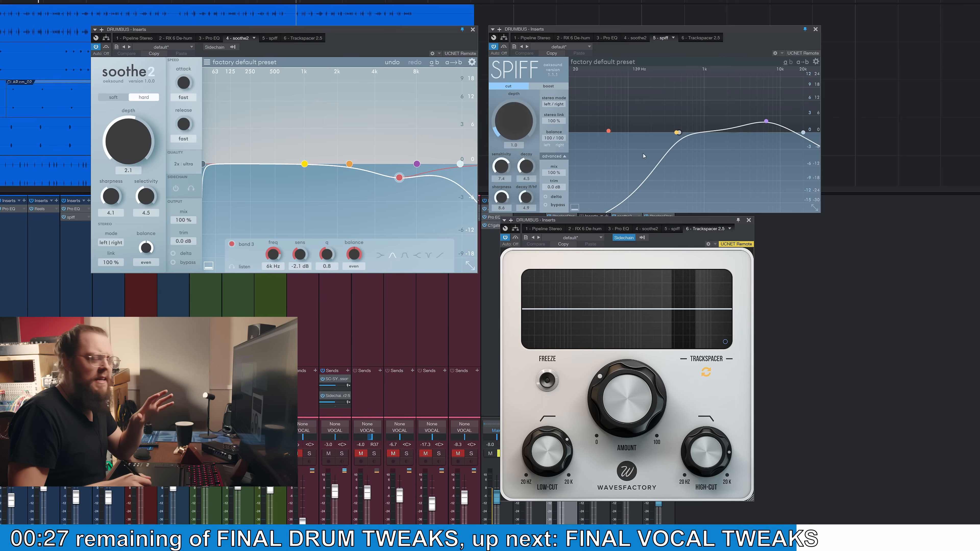
mouse_move(609, 368)
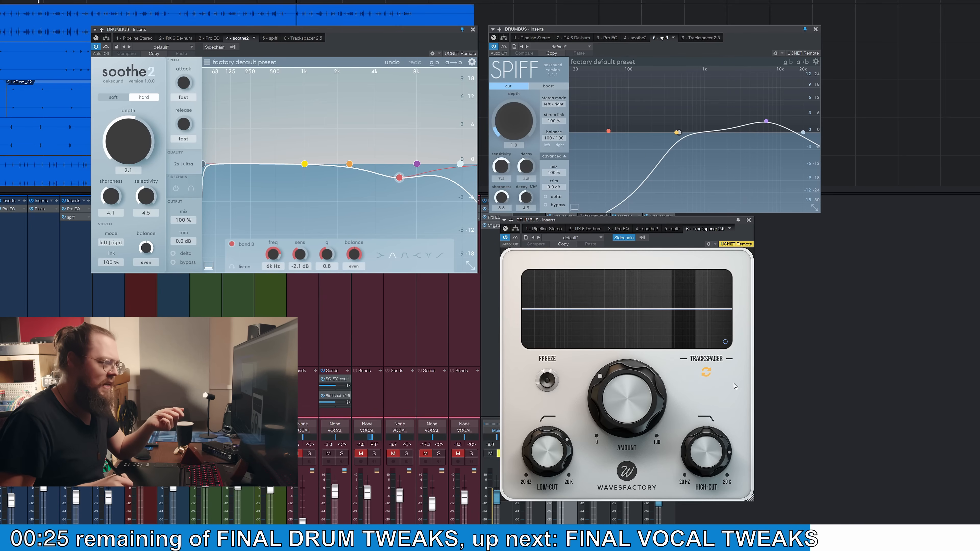
mouse_move(660, 398)
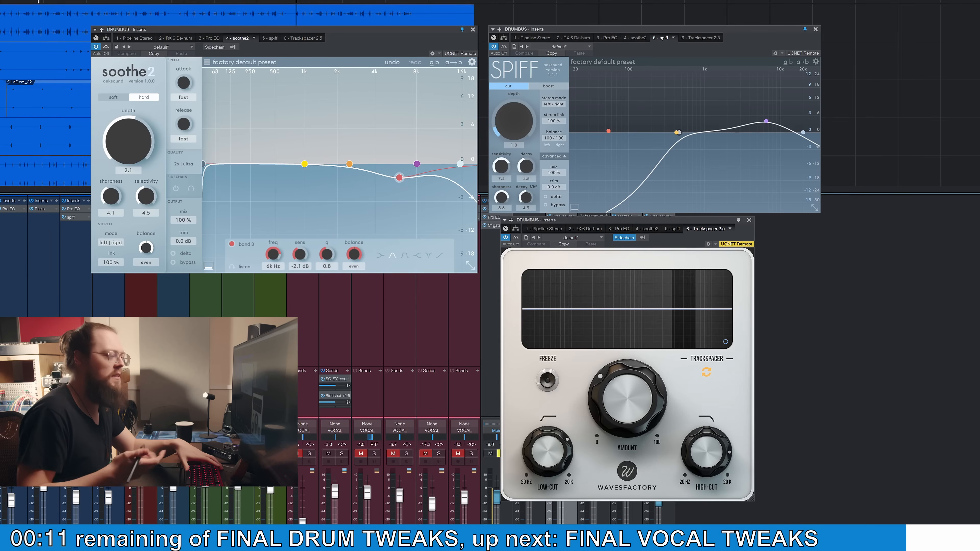
key("space")
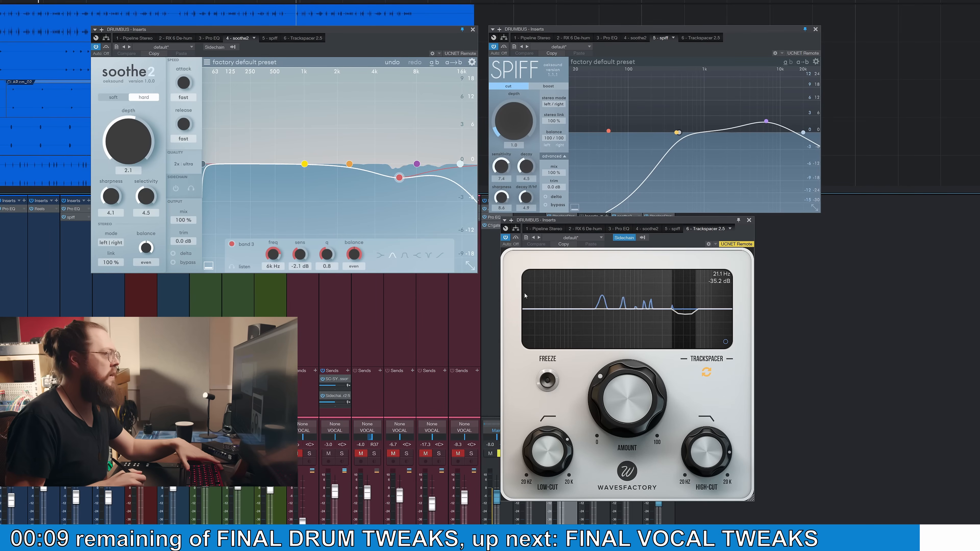
left_click_drag(559, 221, 569, 223)
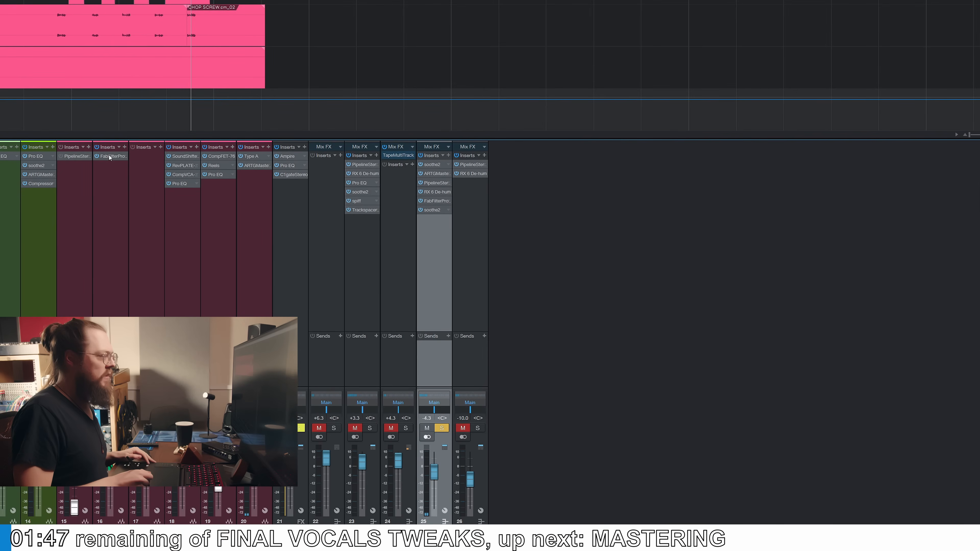
- Open the FabFilter Pro-Q 3 insert on the VOX BUS channel and move it clear of the channel strips
left_click(109, 157)
left_click(113, 157)
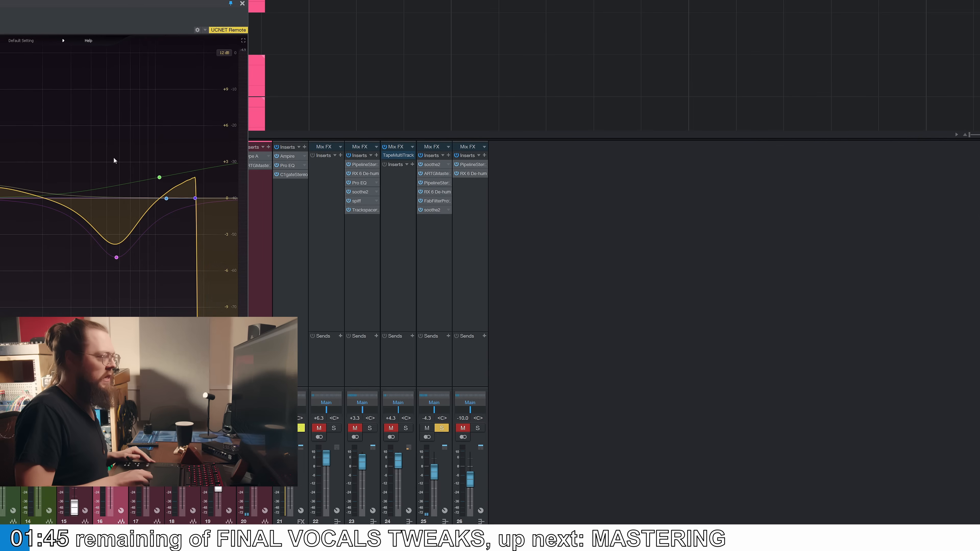
left_click_drag(113, 3, 790, 38)
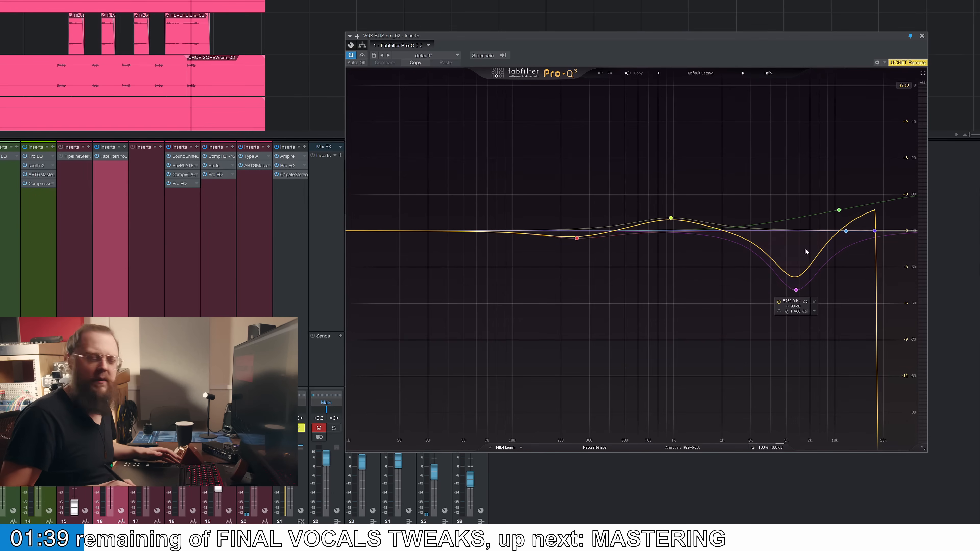
left_click_drag(676, 34, 640, 39)
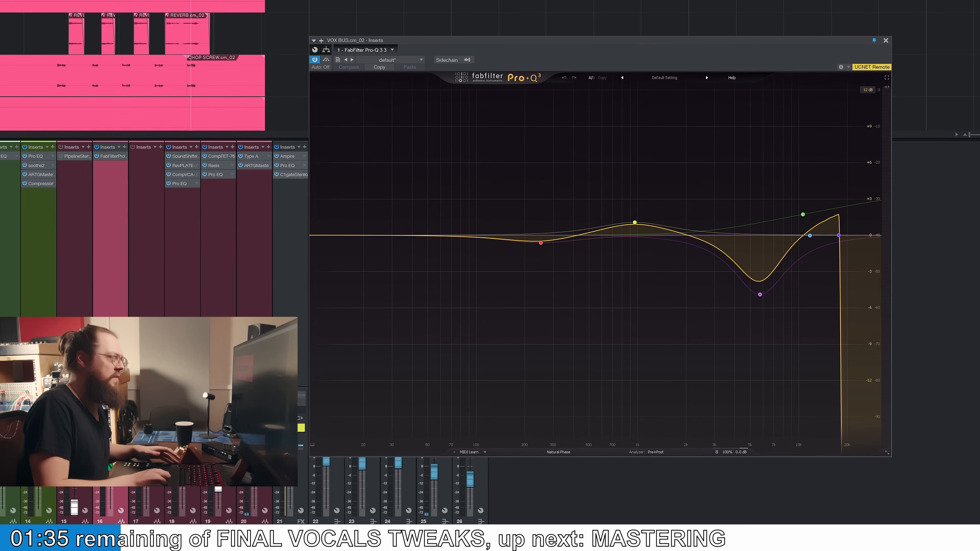
- Compare the VOX BUS Pro-Q 3 cut near 5.7 kHz disabled and enabled during playback, and close the EQ
left_click(63, 1)
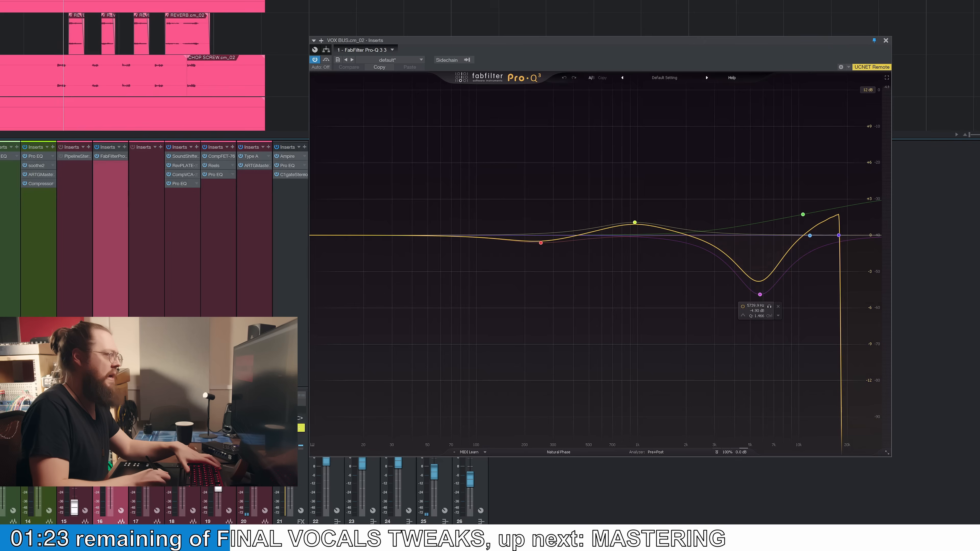
key("space")
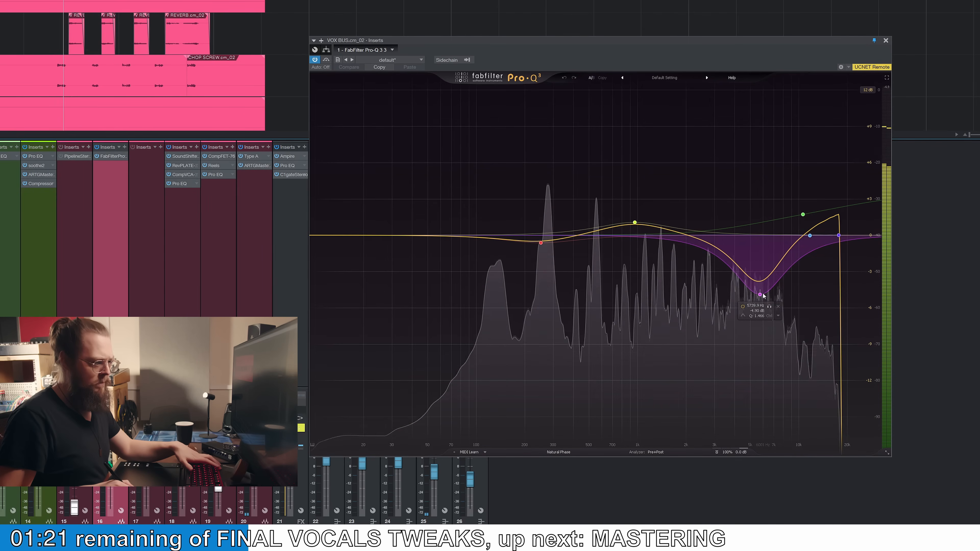
left_click(759, 295)
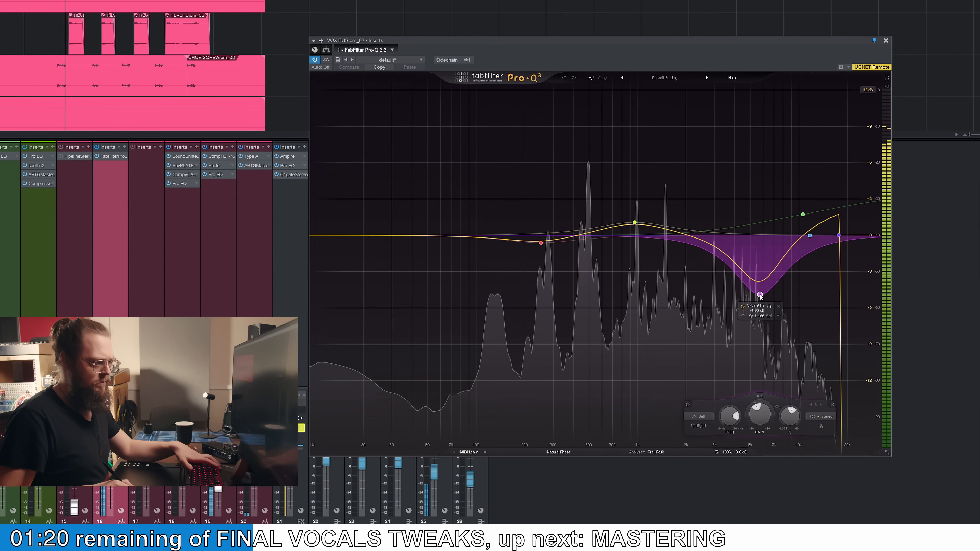
left_click(743, 306)
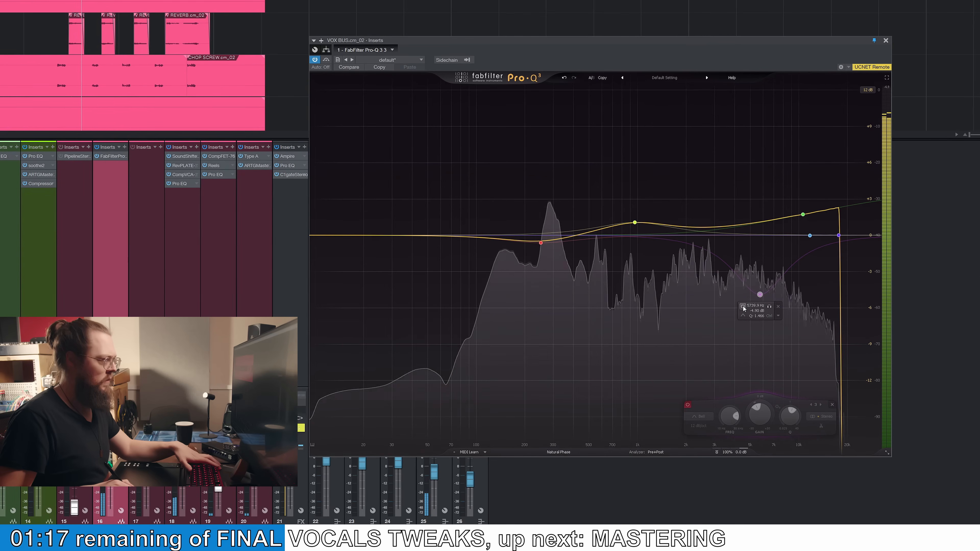
left_click(742, 306)
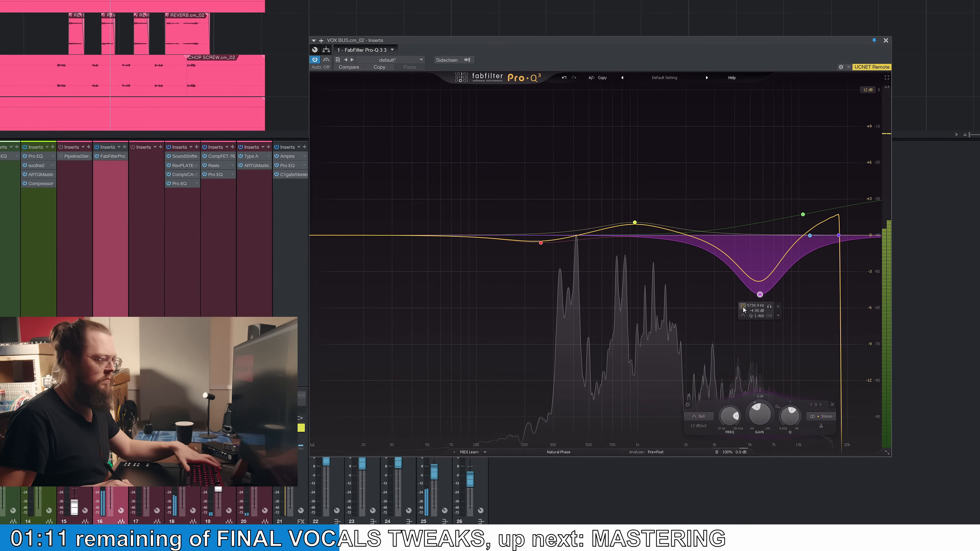
left_click(741, 307)
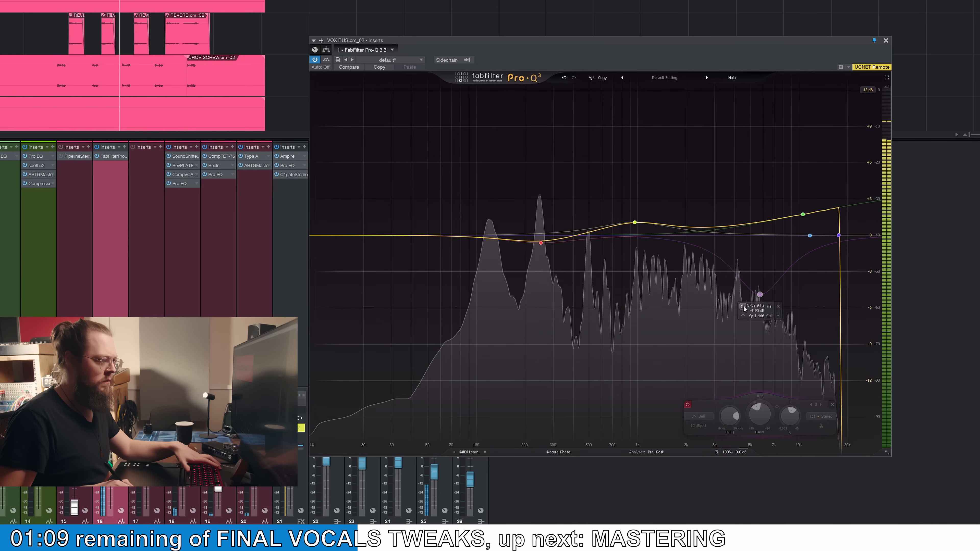
left_click(743, 306)
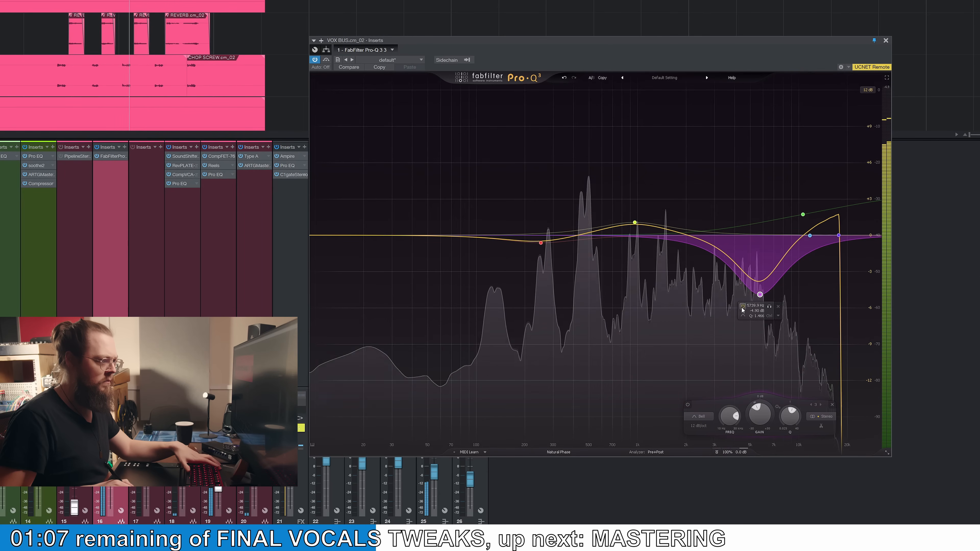
key("space")
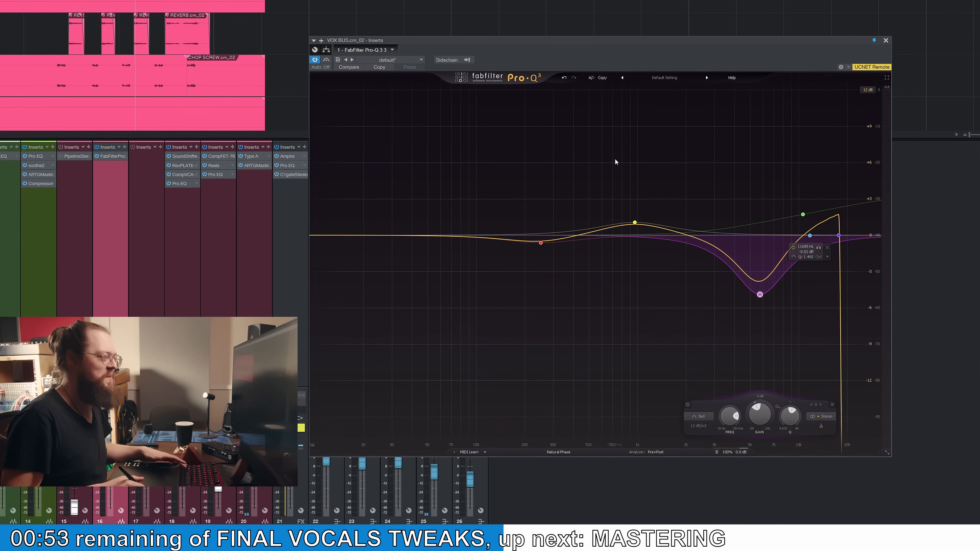
left_click(885, 41)
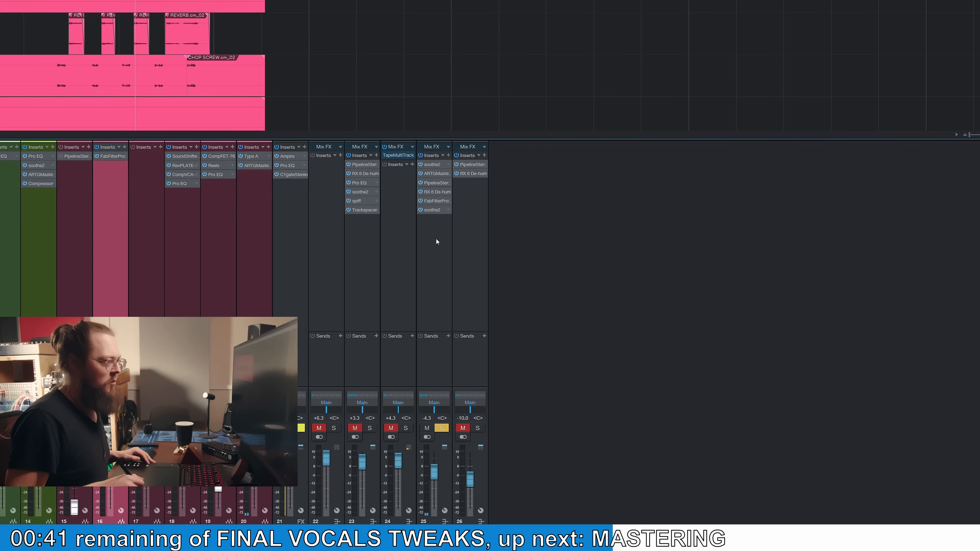
- Review the EQ curve of the FabFilter Pro-Q 3 insert on the VOCAL bus and close it
left_click(433, 201)
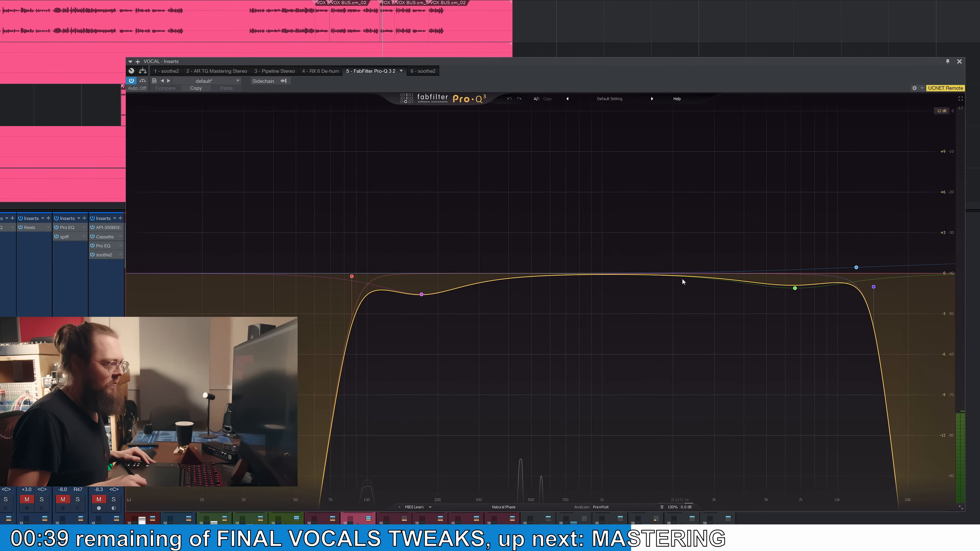
left_click_drag(697, 71, 704, 54)
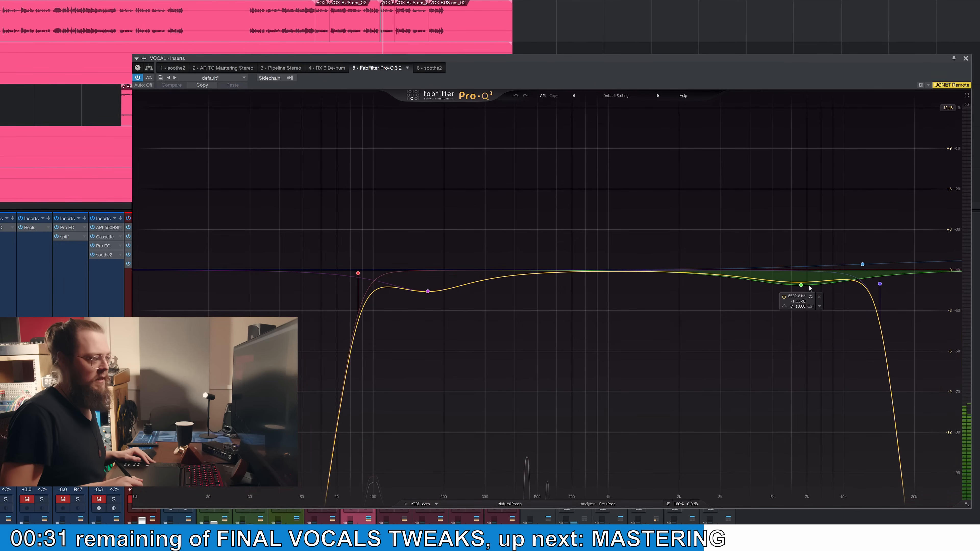
left_click(965, 59)
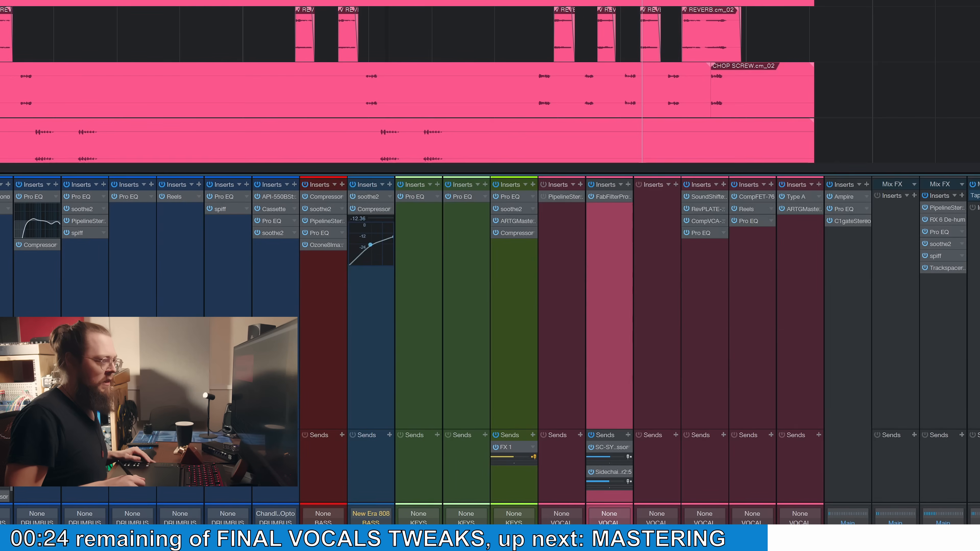
- Compare the VOCAL bus's last soothe2 insert bypassed and active during playback, and close it
left_click(680, 281)
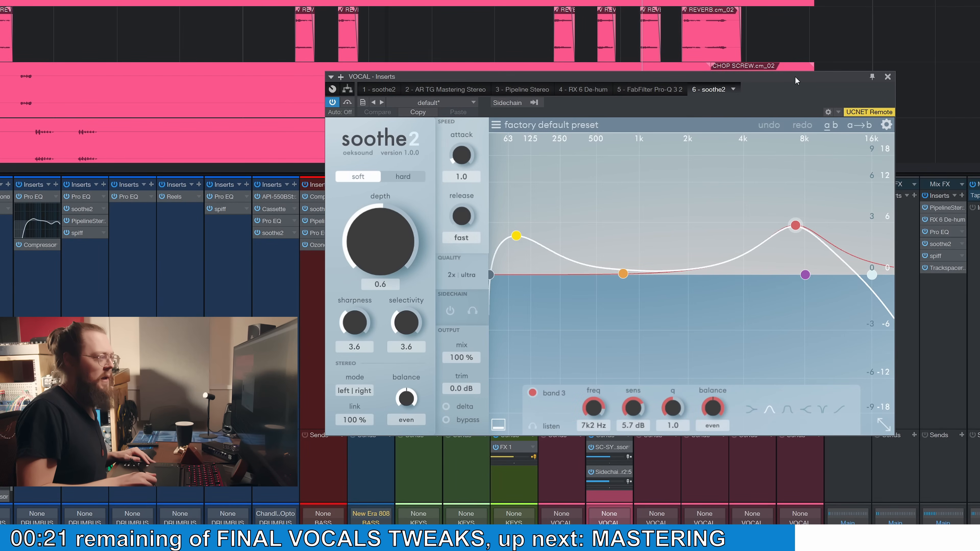
left_click_drag(795, 76, 780, 99)
key("space")
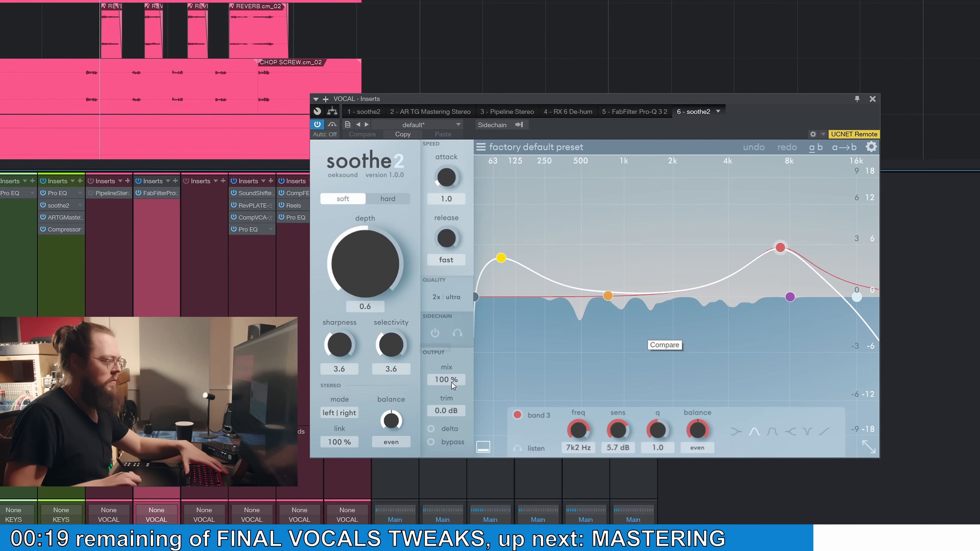
left_click(430, 443)
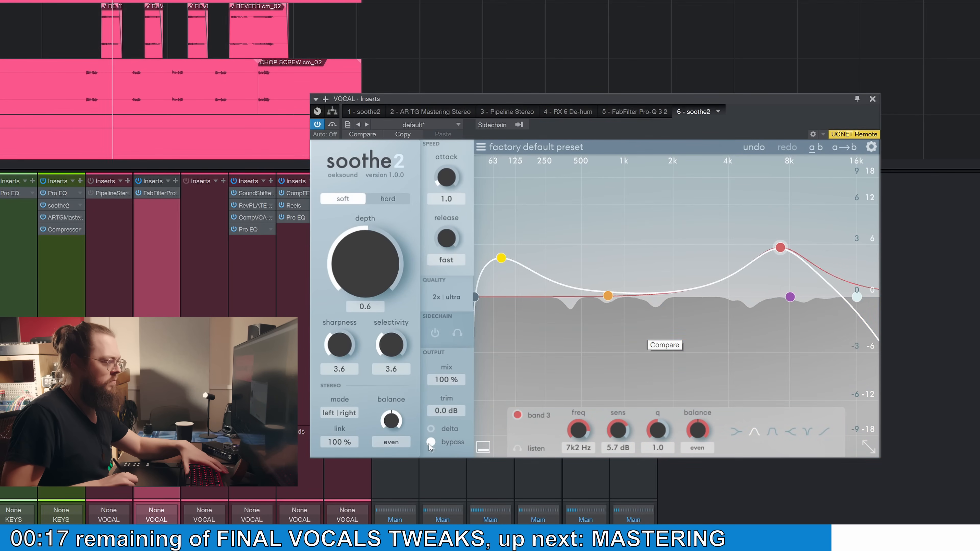
left_click(430, 443)
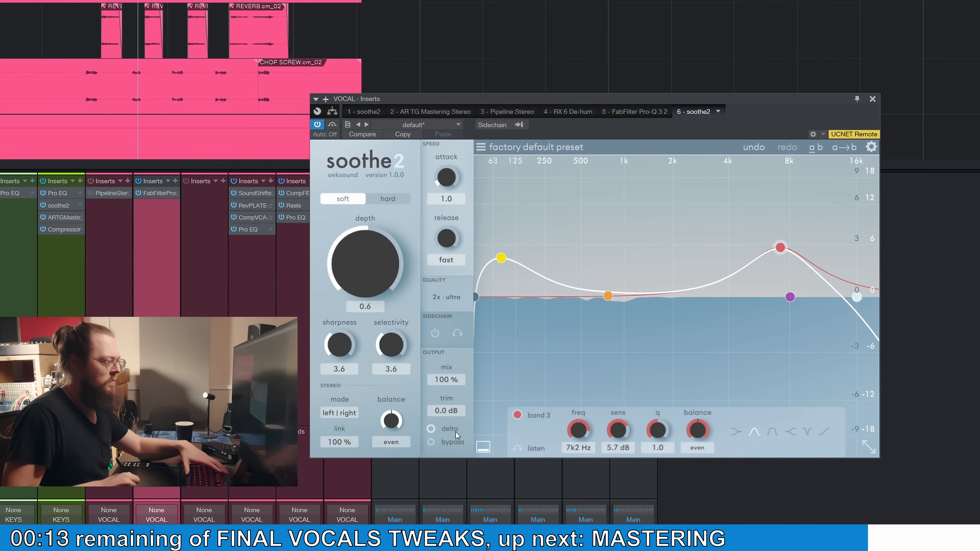
left_click(431, 443)
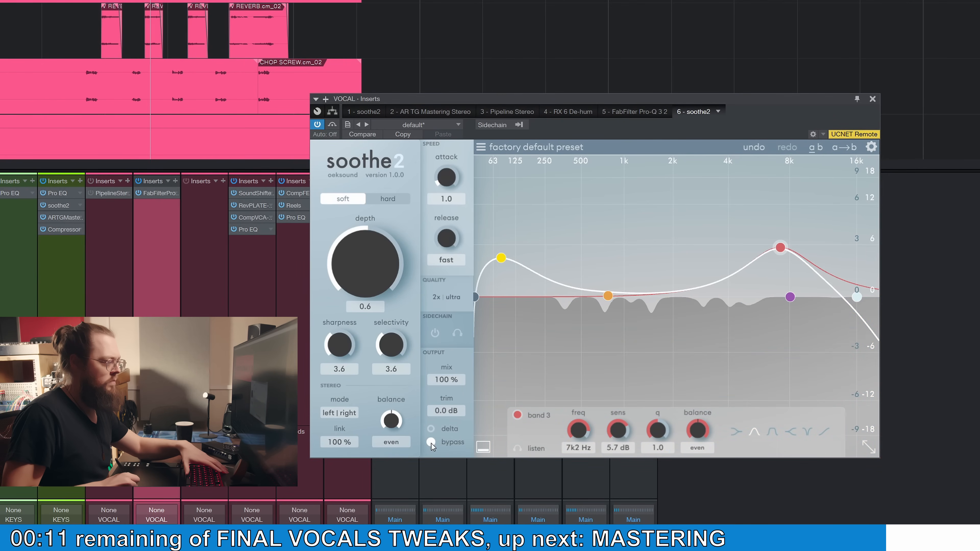
left_click(431, 442)
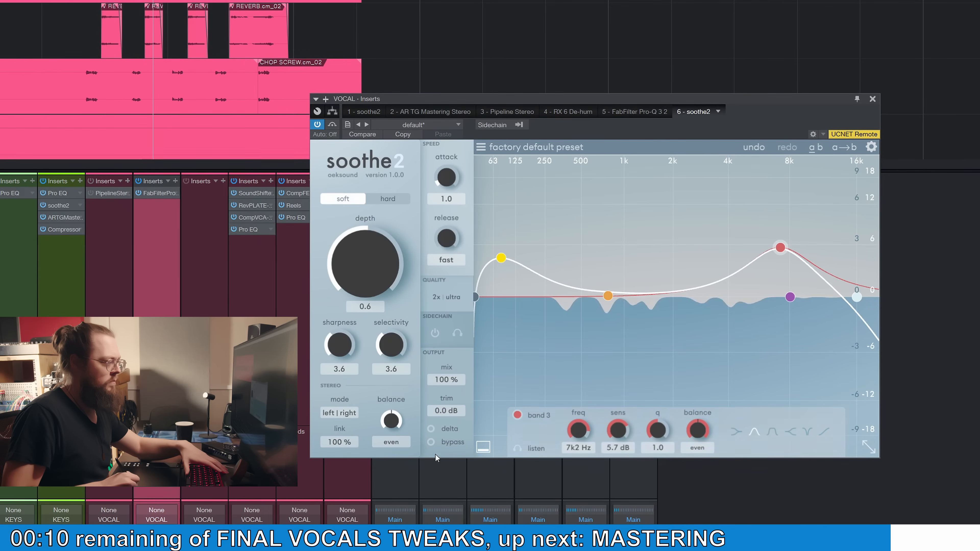
left_click(873, 99)
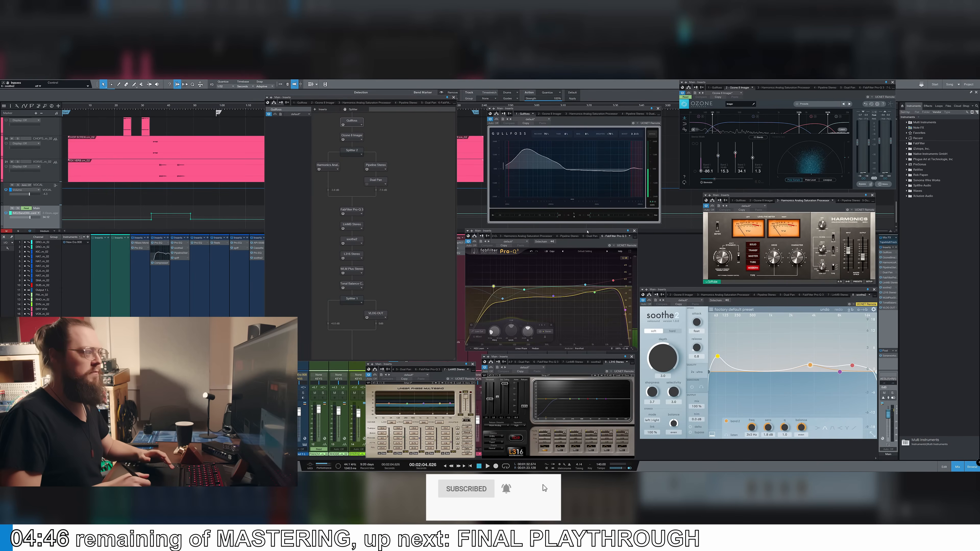
- Review the Gullfoss and Ozone 8 Imager inserts on the Main bus during playback
left_click_drag(592, 109, 602, 104)
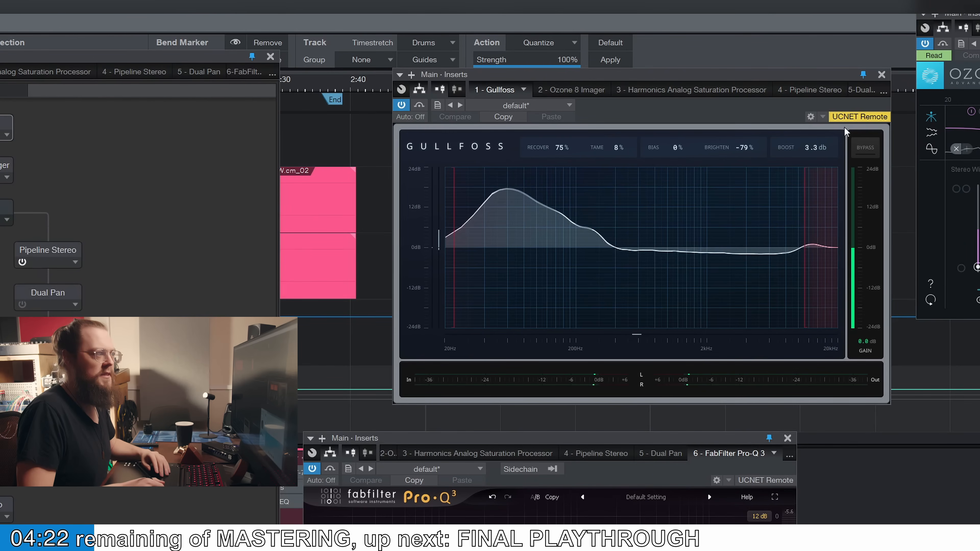
left_click(882, 74)
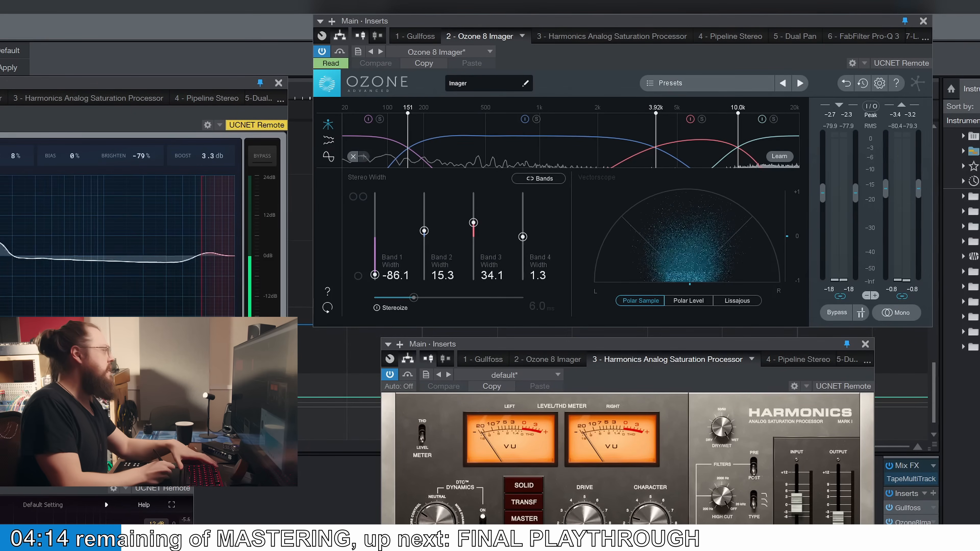
key("space")
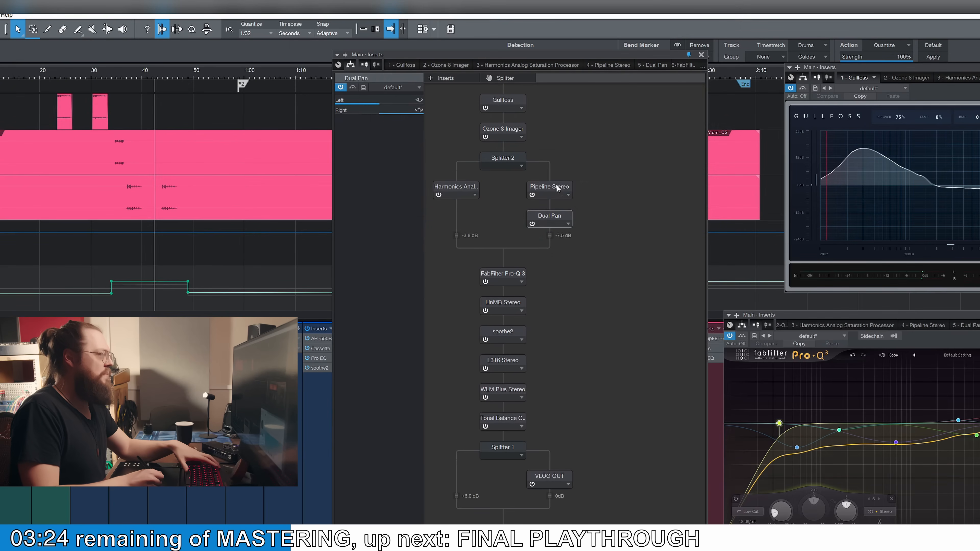
- Examine the Splitter 2 routing on the Main bus and compare the Harmonics Analog Saturation Processor bypassed and active
left_click(455, 187)
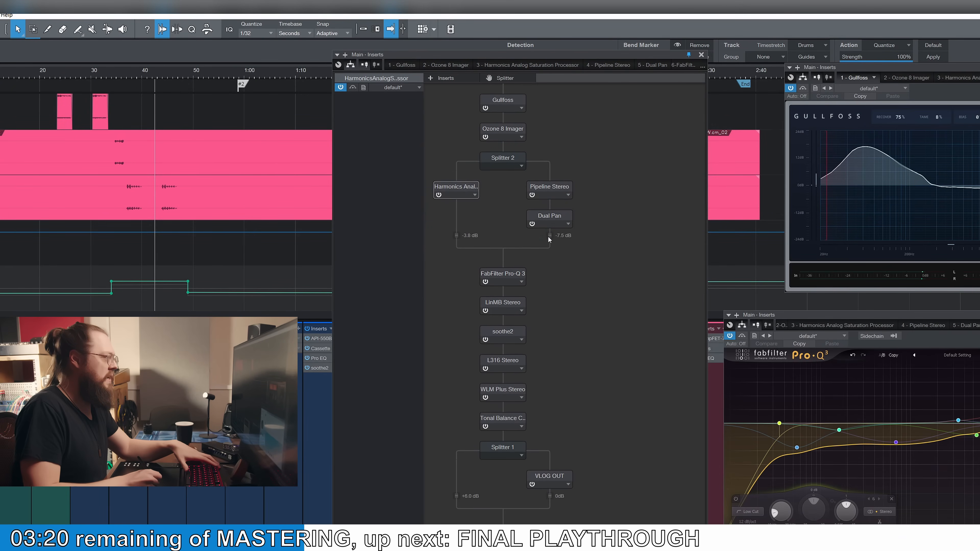
left_click_drag(550, 235, 569, 501)
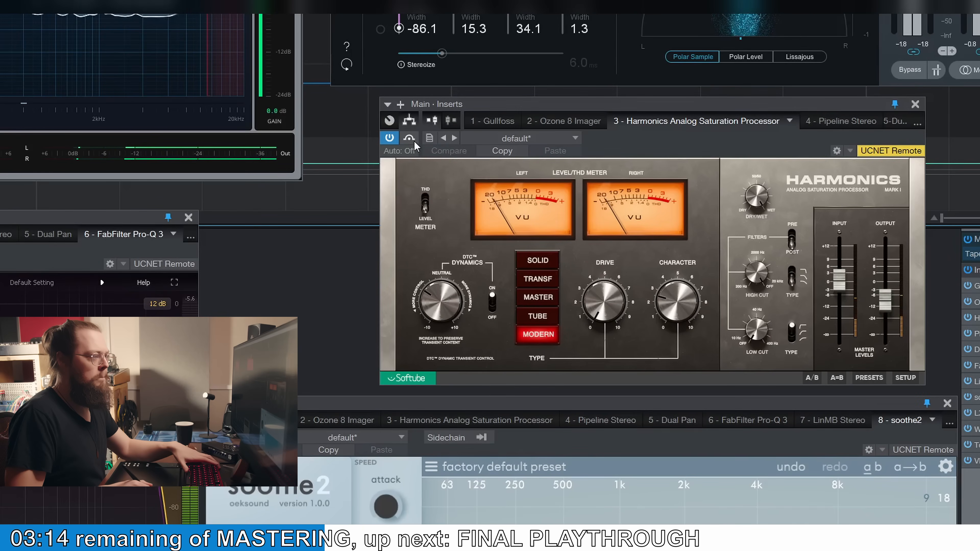
left_click(410, 140)
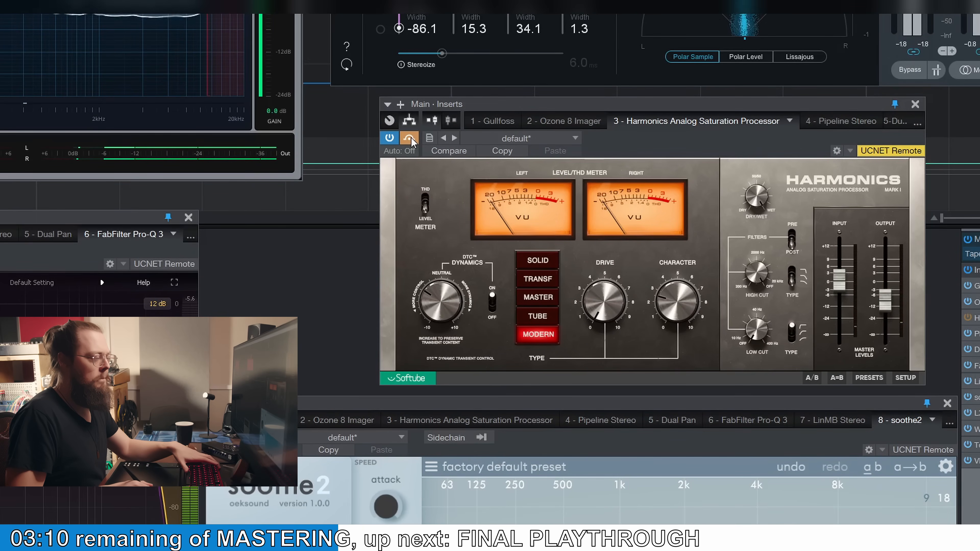
left_click(410, 138)
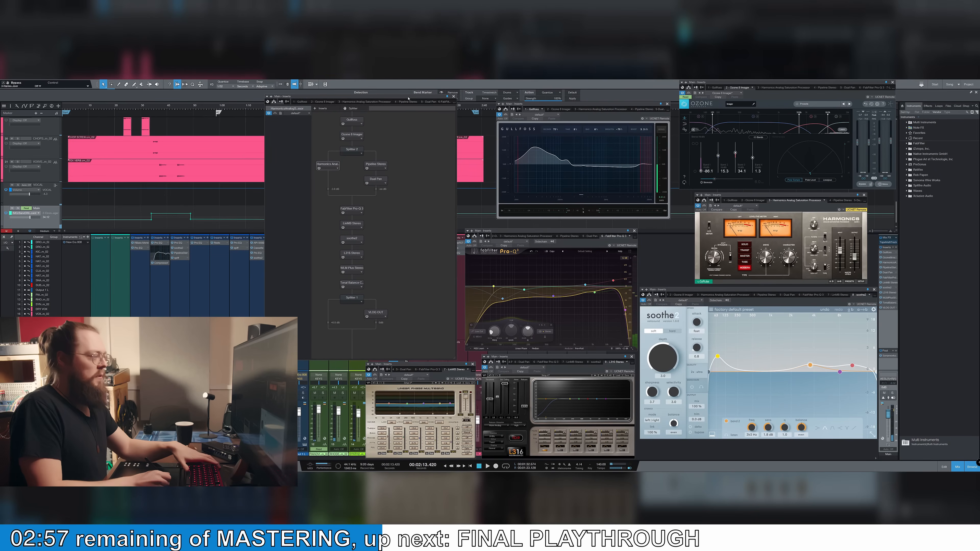
left_click_drag(408, 98, 412, 98)
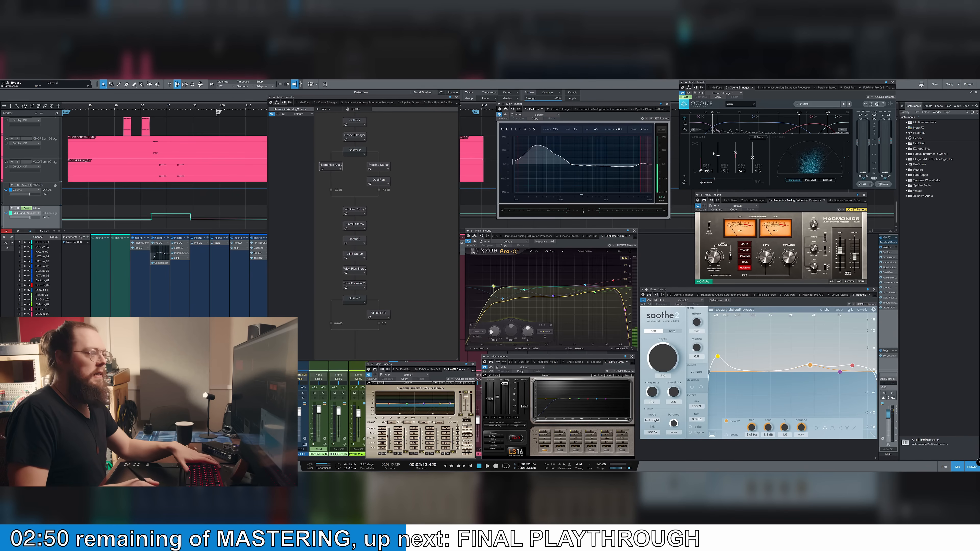
left_click_drag(411, 99, 416, 99)
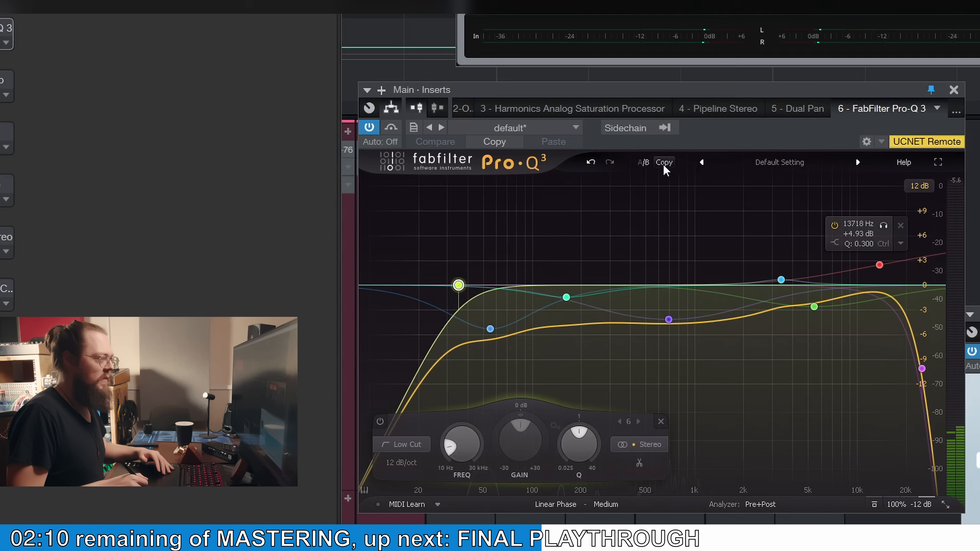
- Compare the A and B states of the Main bus FabFilter Pro-Q 3 during playback, ending on the full EQ curve
left_click(643, 162)
left_click(643, 162)
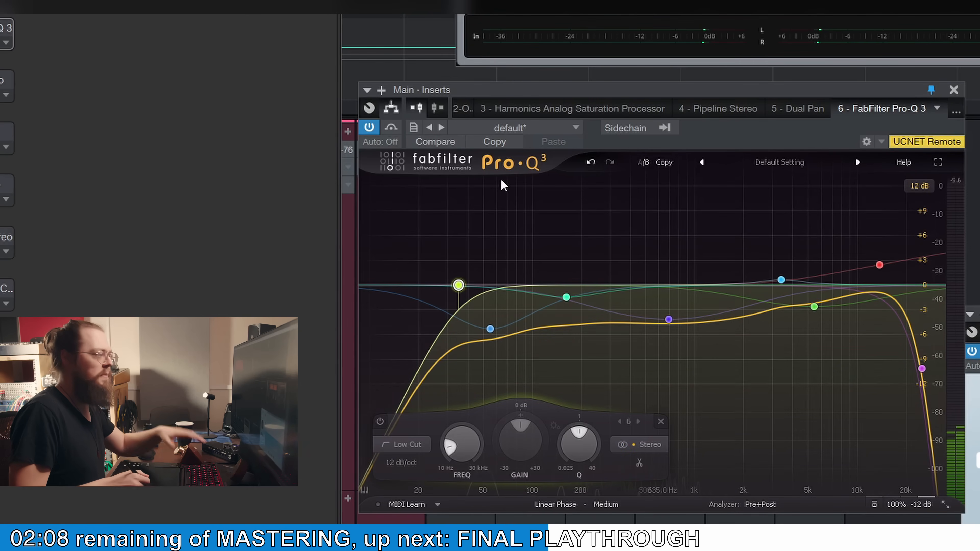
left_click_drag(270, 7, 91, 7)
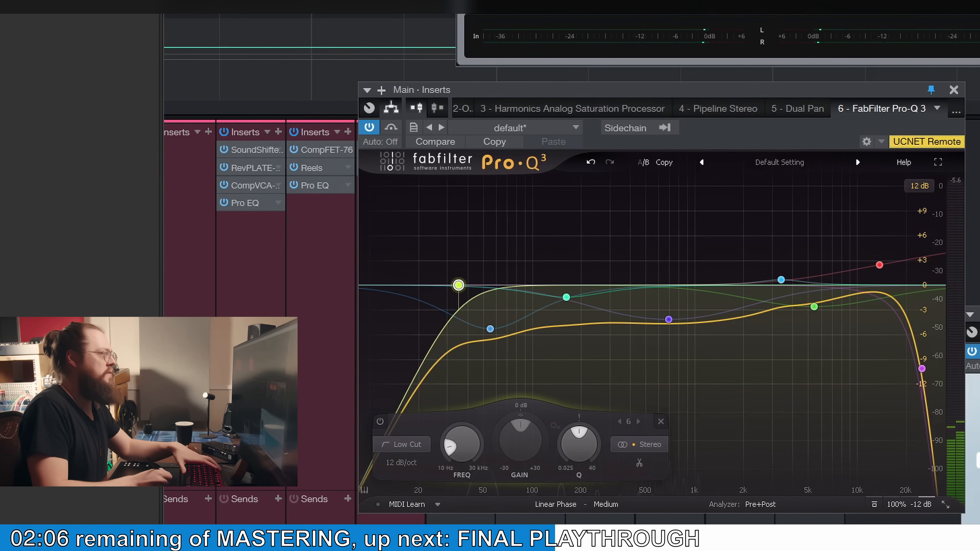
key("space")
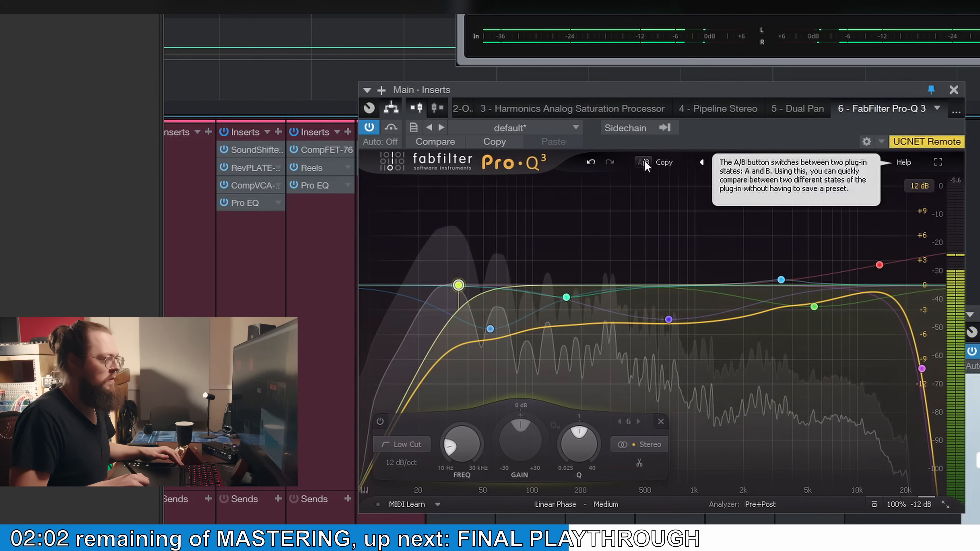
left_click(643, 162)
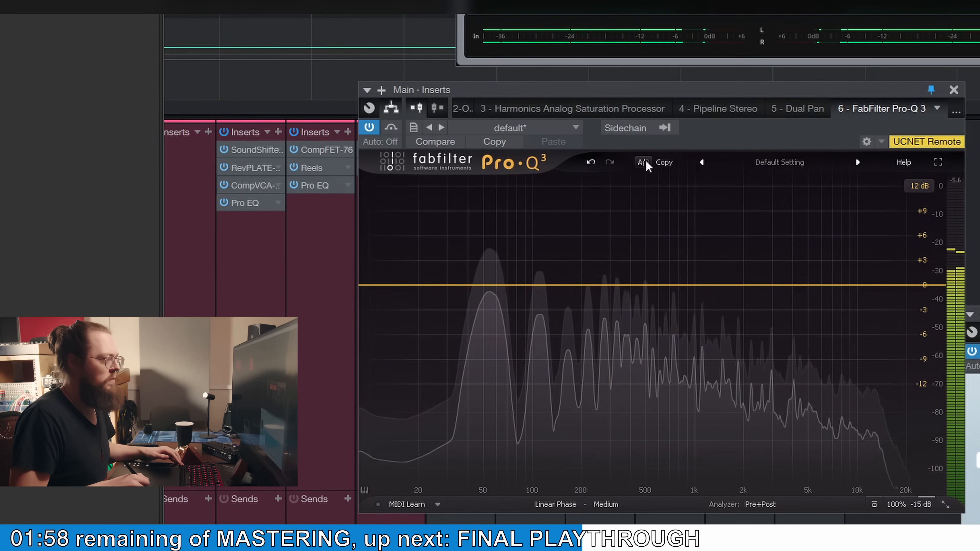
left_click(645, 162)
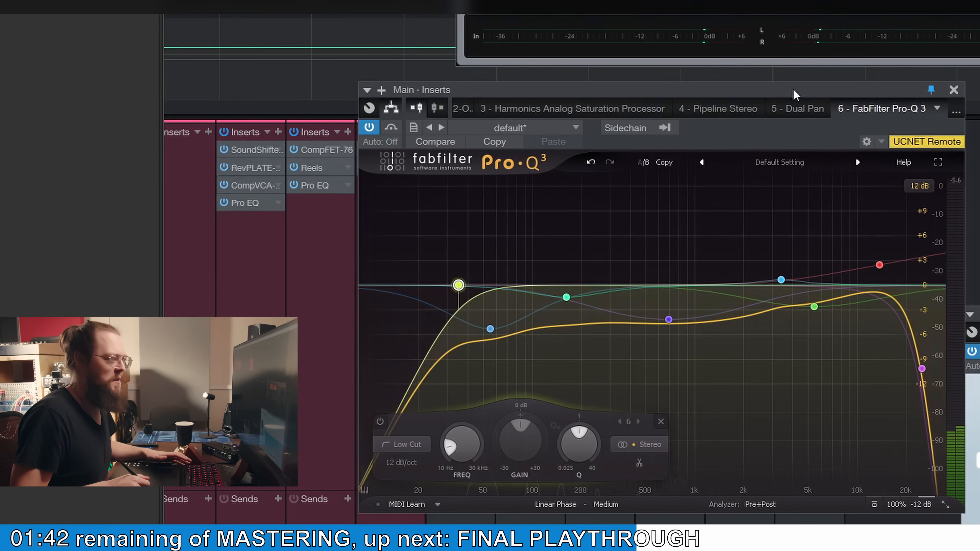
left_click_drag(794, 96, 778, 94)
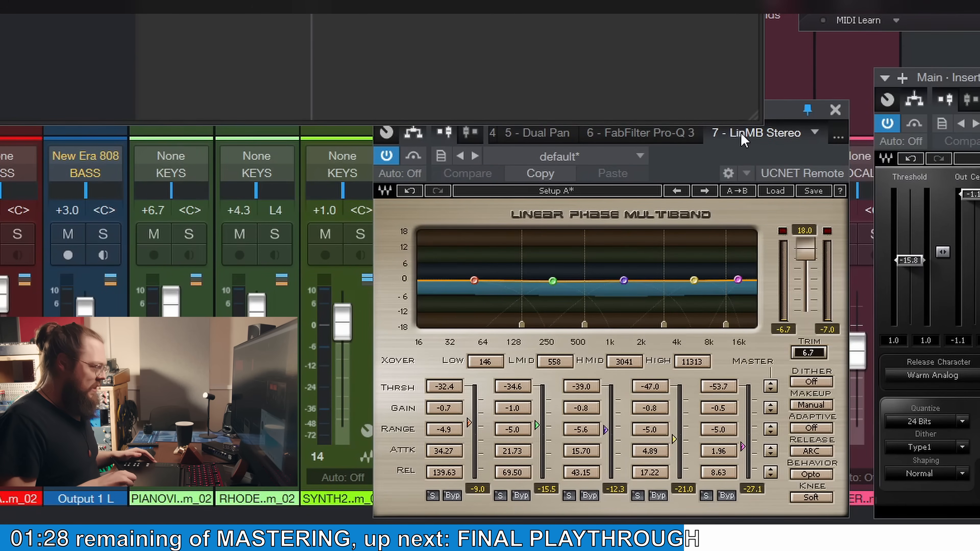
- Review the LinMB Stereo multiband compressor settings on the Main bus, keeping its whole window in view
left_click_drag(752, 112, 755, 79)
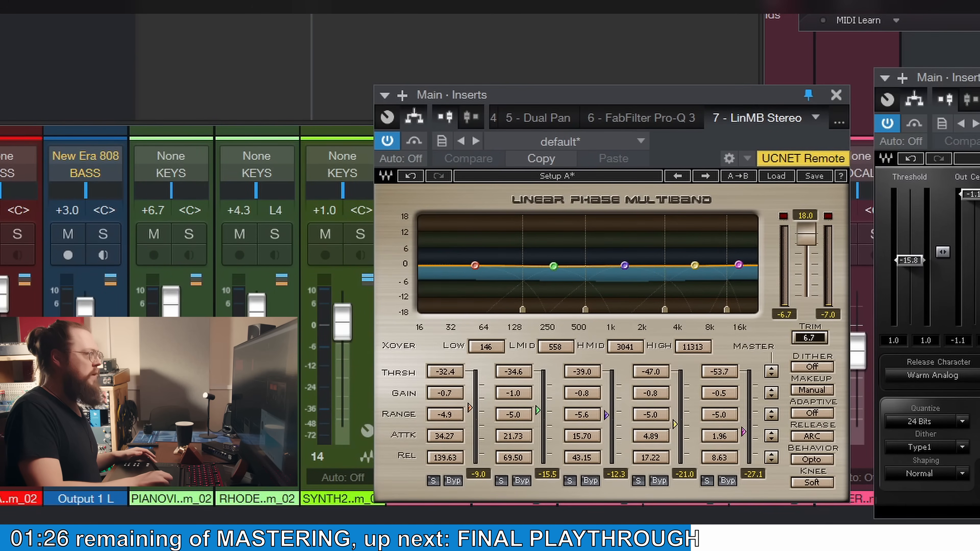
left_click_drag(745, 8, 763, 0)
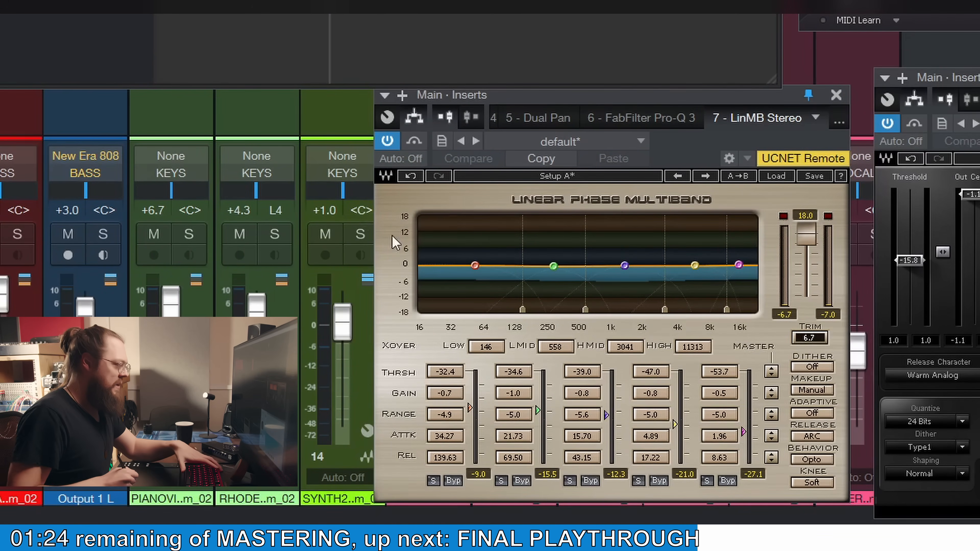
left_click_drag(705, 105, 700, 101)
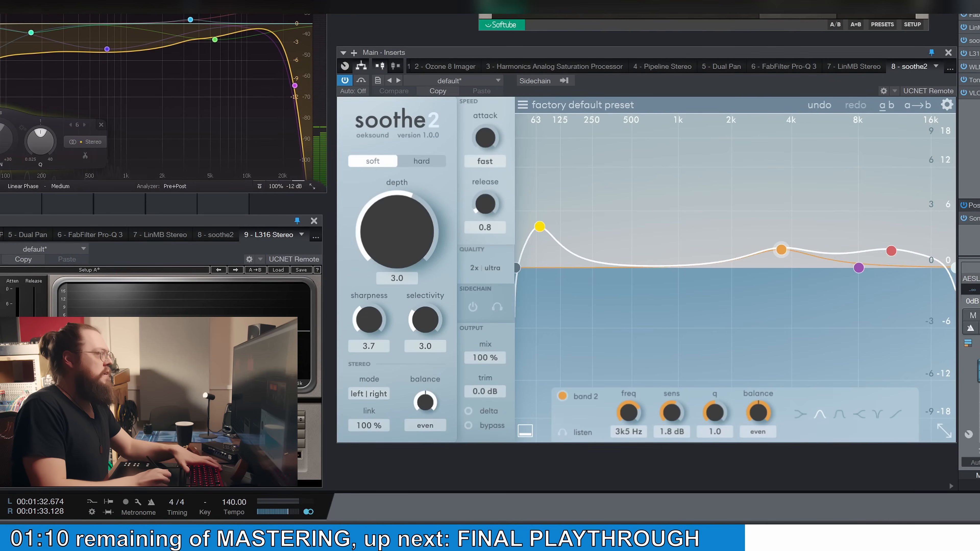
- Compare the Main bus soothe2 insert bypassed and active during playback
key("space")
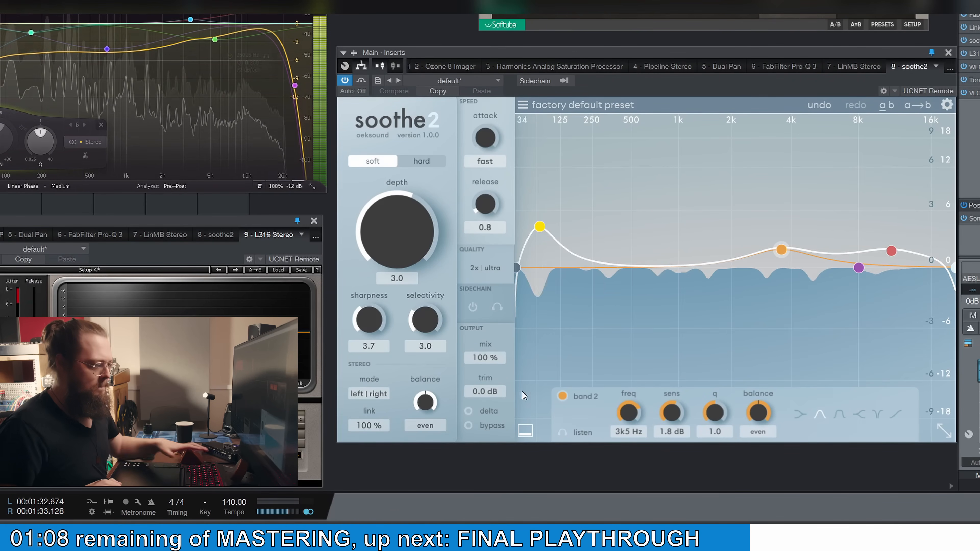
left_click(469, 426)
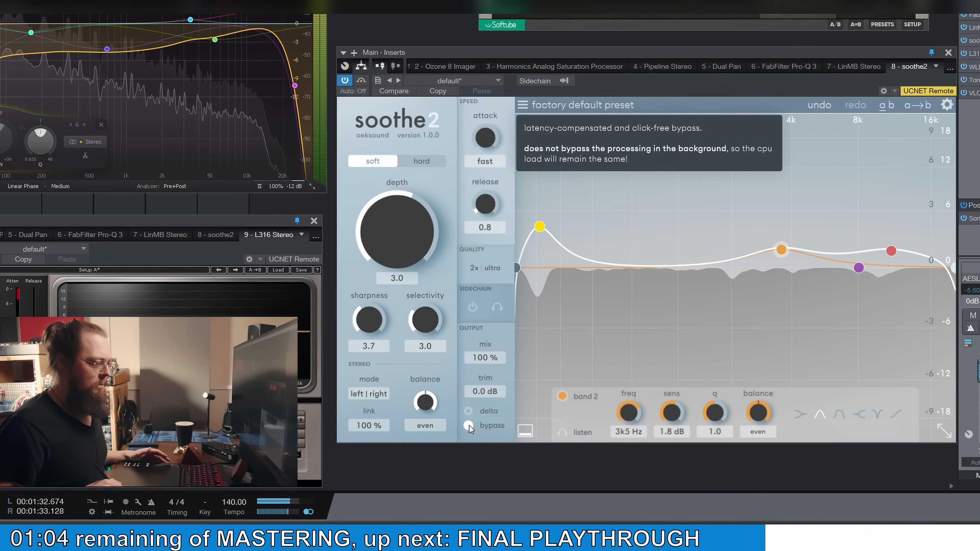
left_click(469, 425)
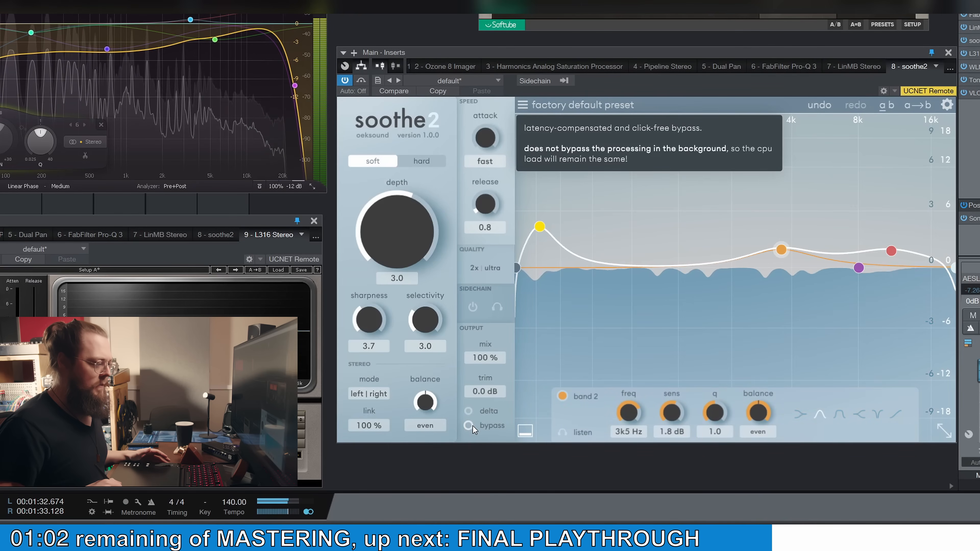
left_click(468, 426)
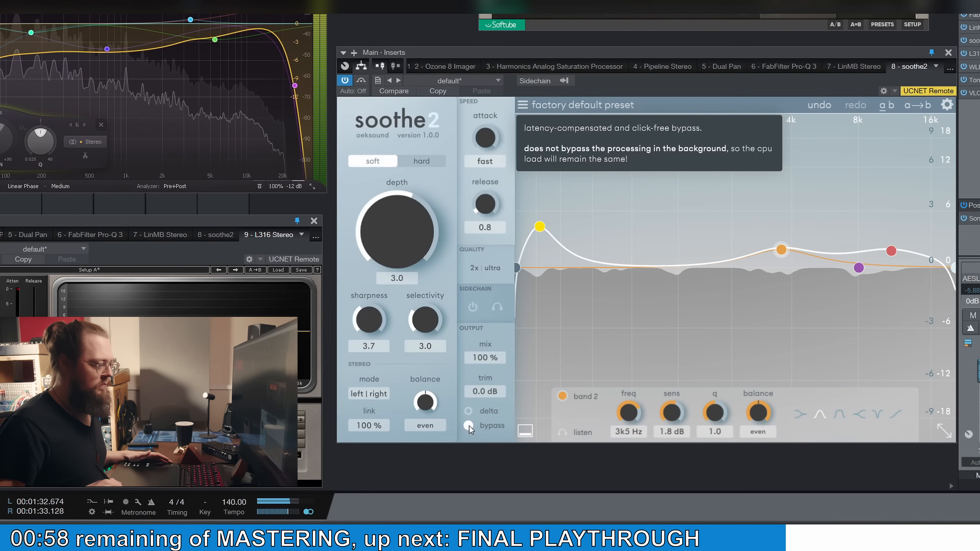
left_click(469, 426)
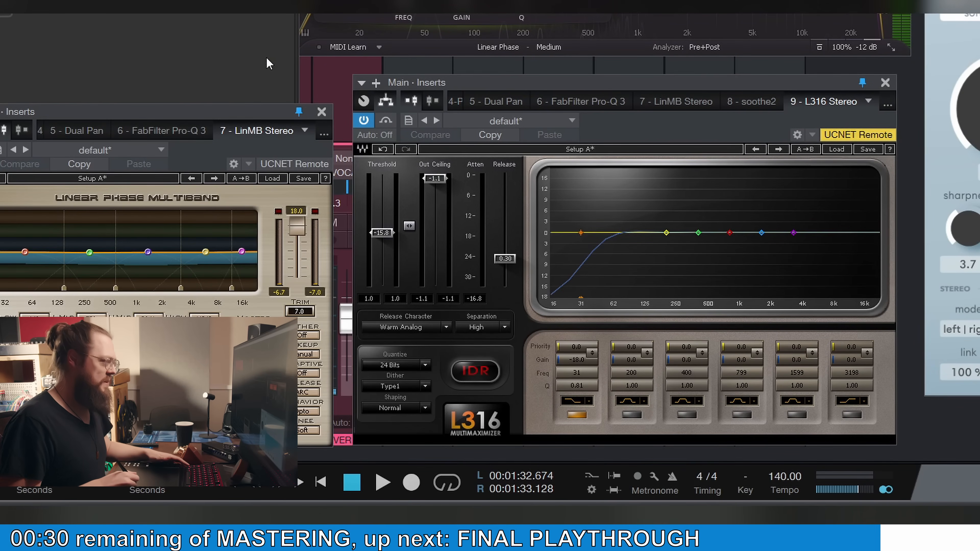
- Review the L316 Stereo limiter's threshold, ceiling and release settings on the Main bus
left_click_drag(516, 91, 509, 86)
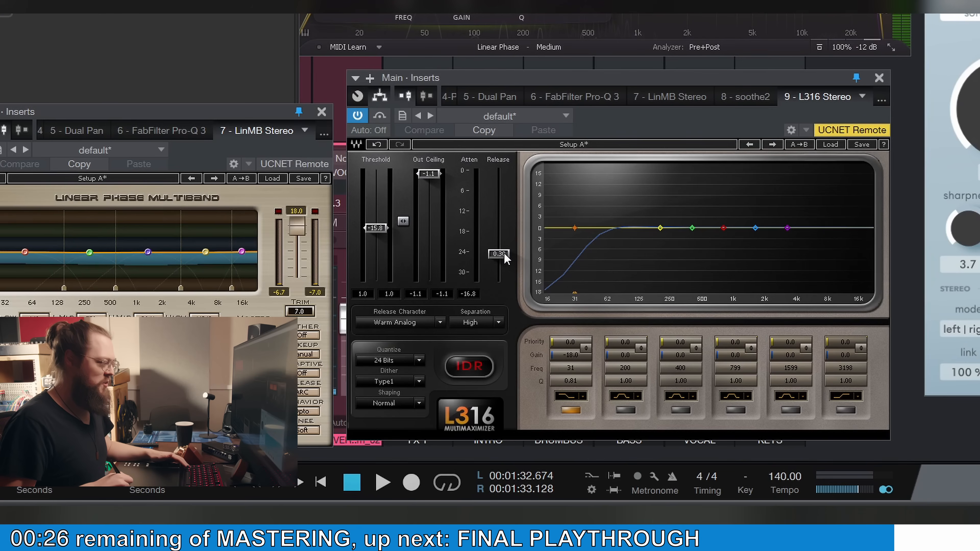